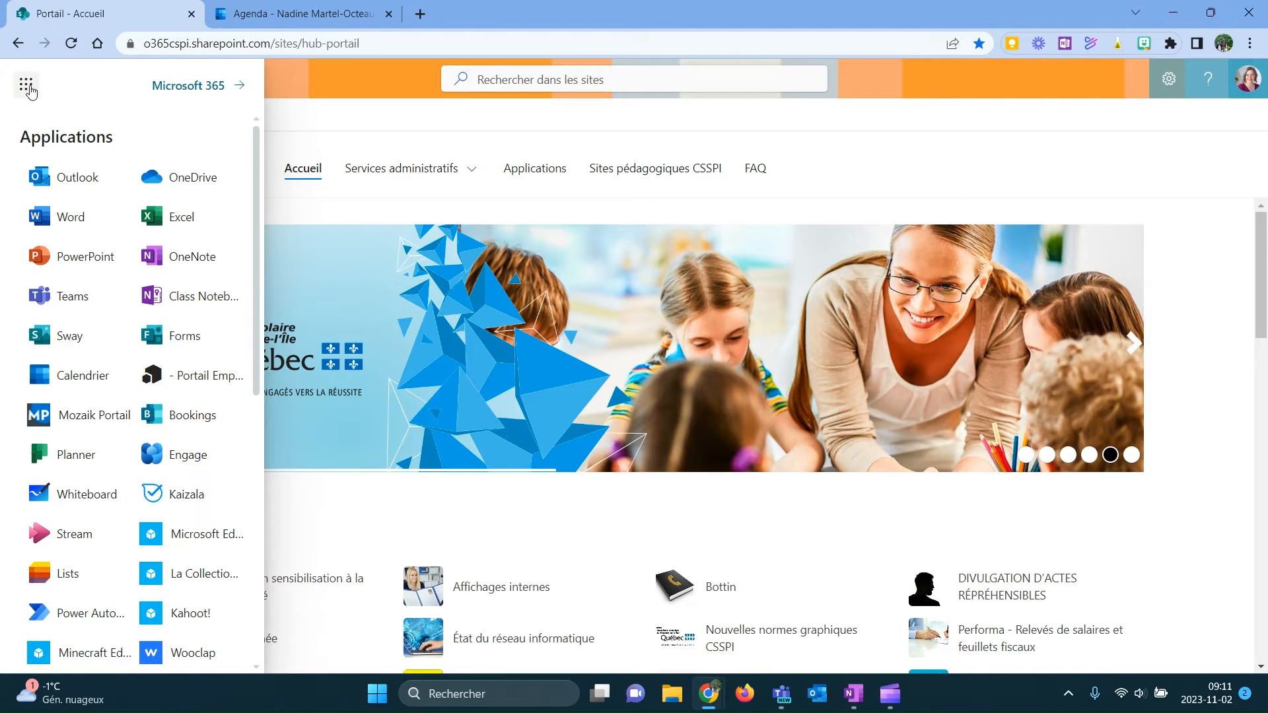
Open the Microsoft 365 app launcher on the SharePoint school portal and browse the applications list.
click(389, 96)
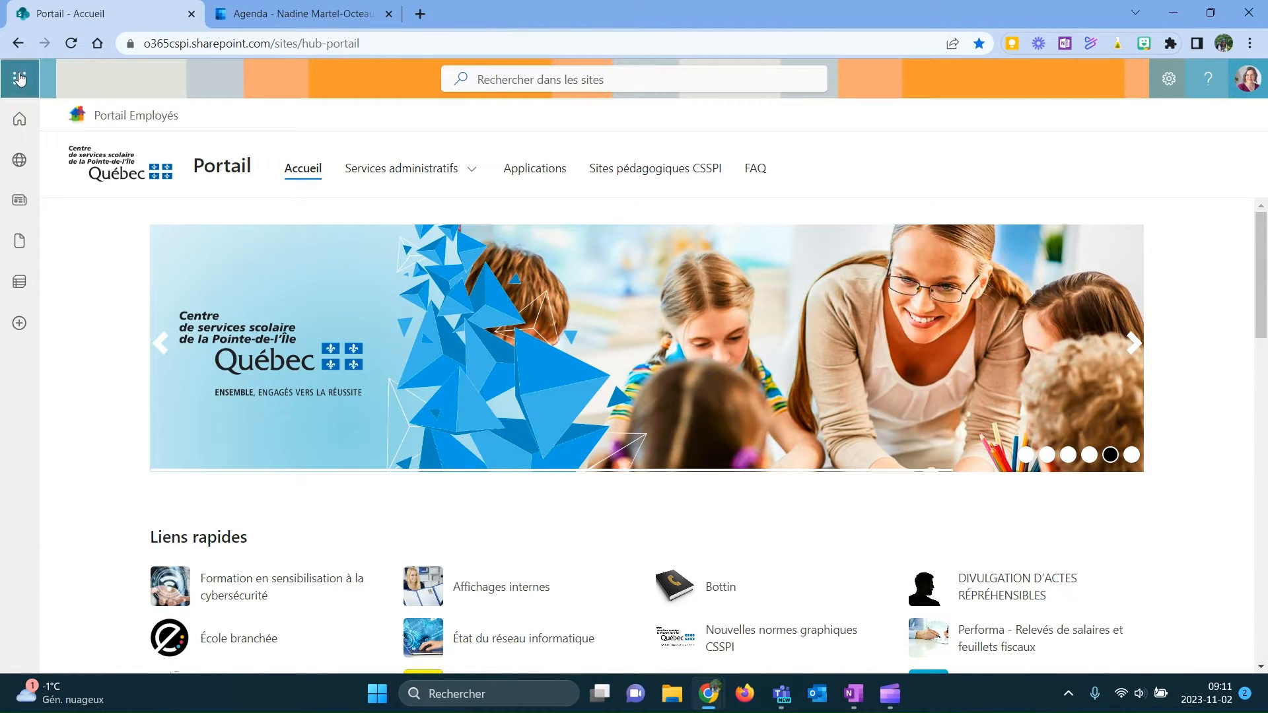
click(17, 82)
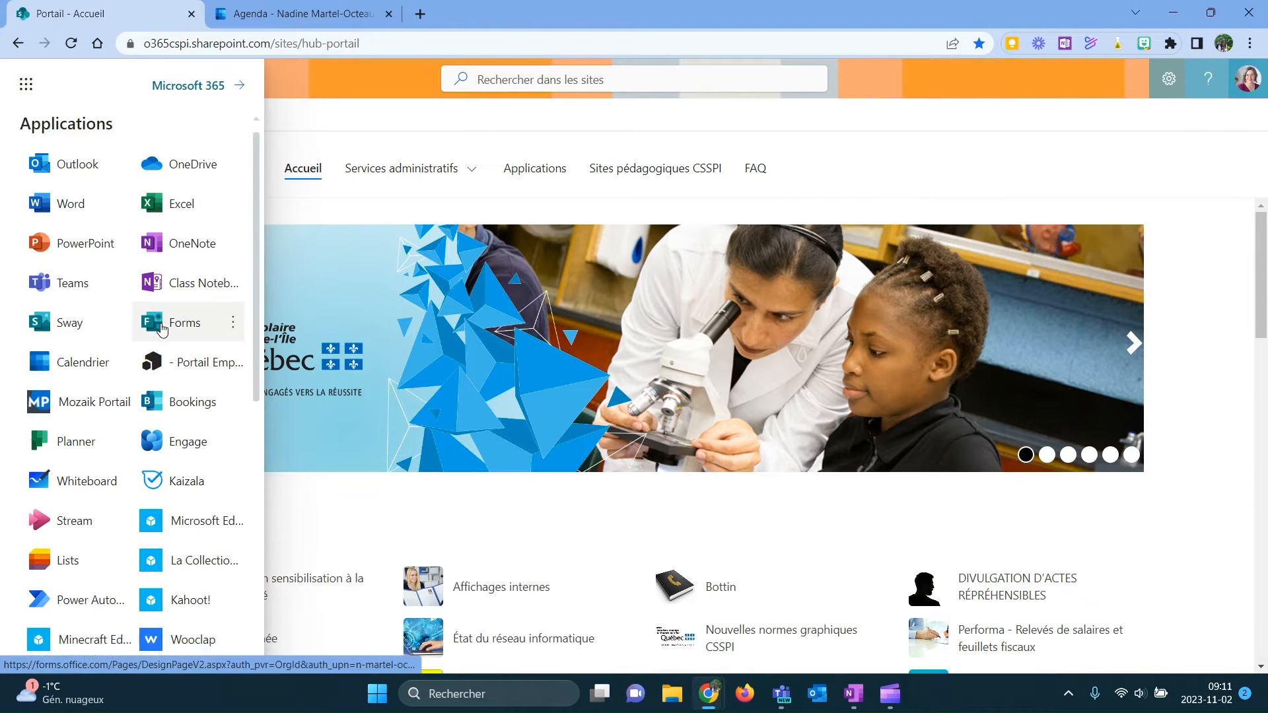
scroll(178, 310, down, 5)
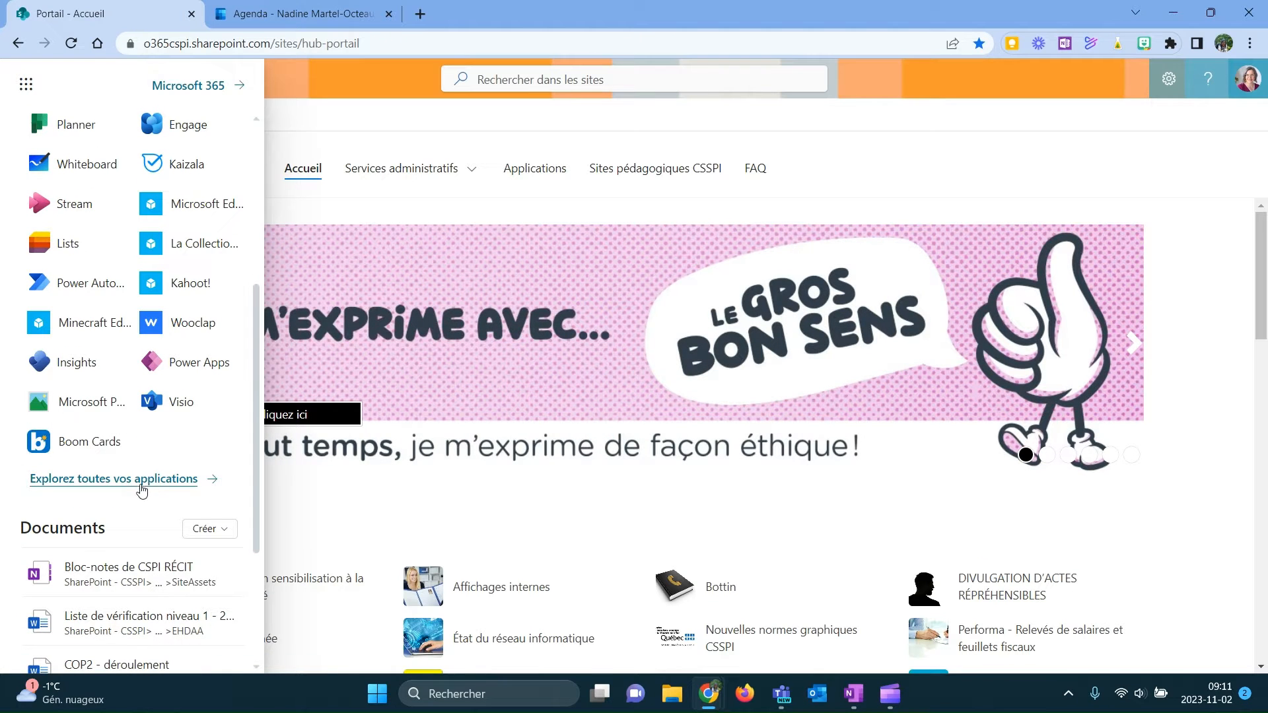
scroll(165, 472, up, 5)
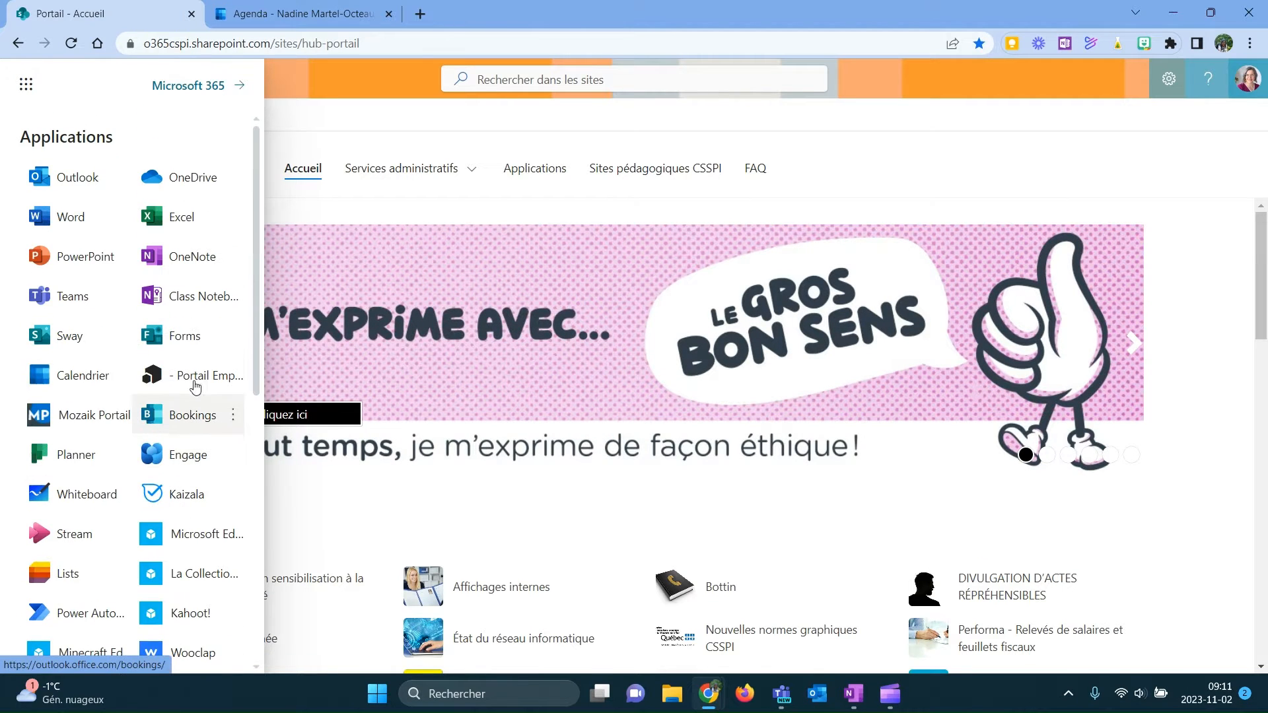
Launch Bookings, browse the shared booking pages, then go to 'Accéder à ma page de réservation'.
click(191, 415)
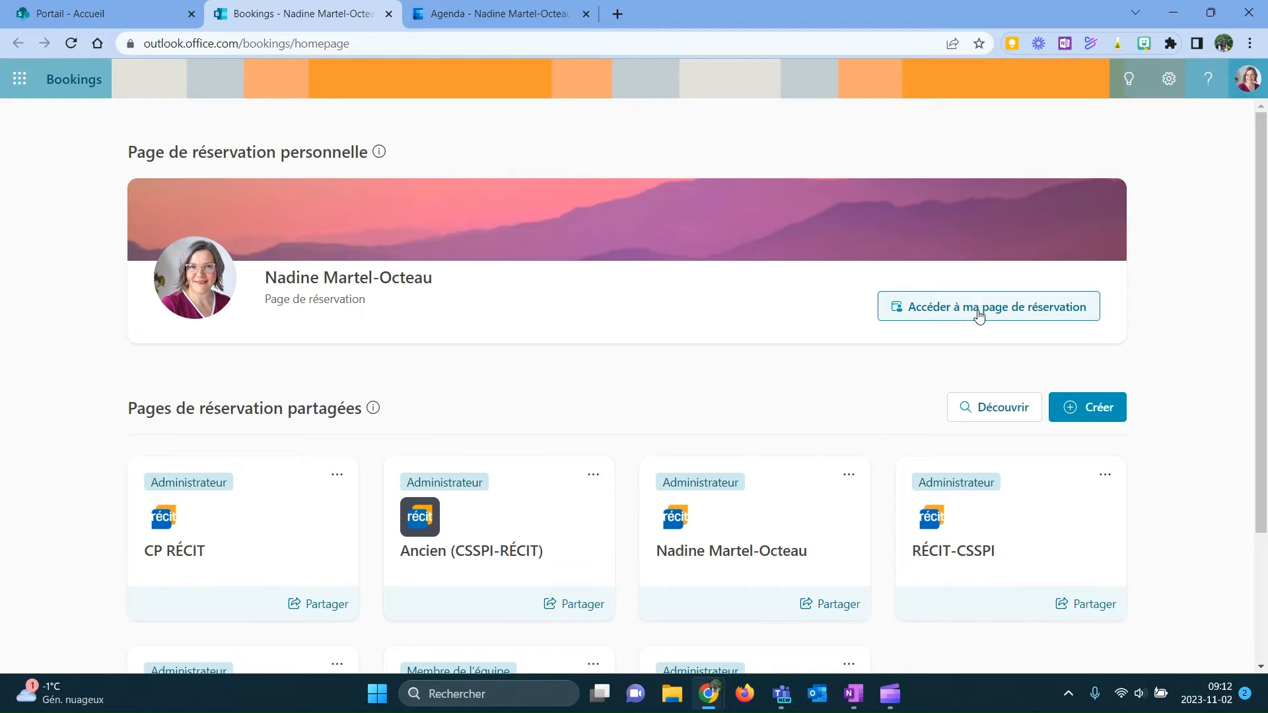
scroll(658, 299, down, 3)
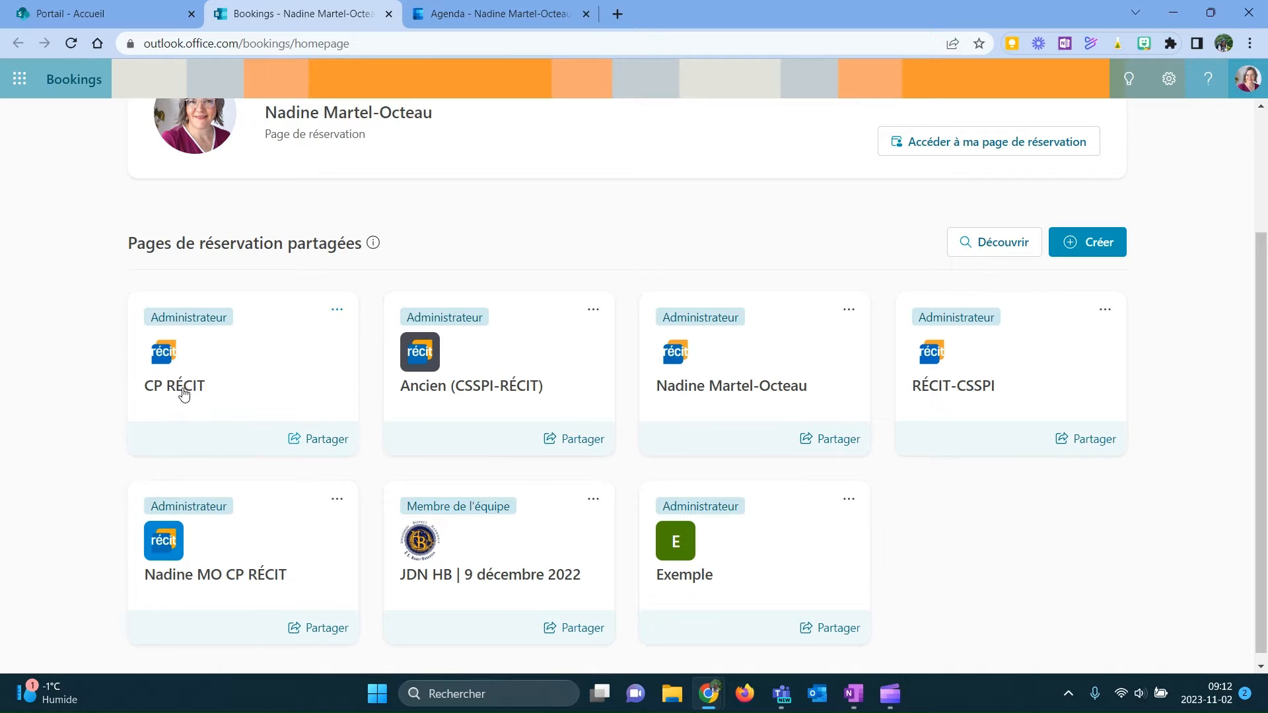
scroll(497, 275, up, 3)
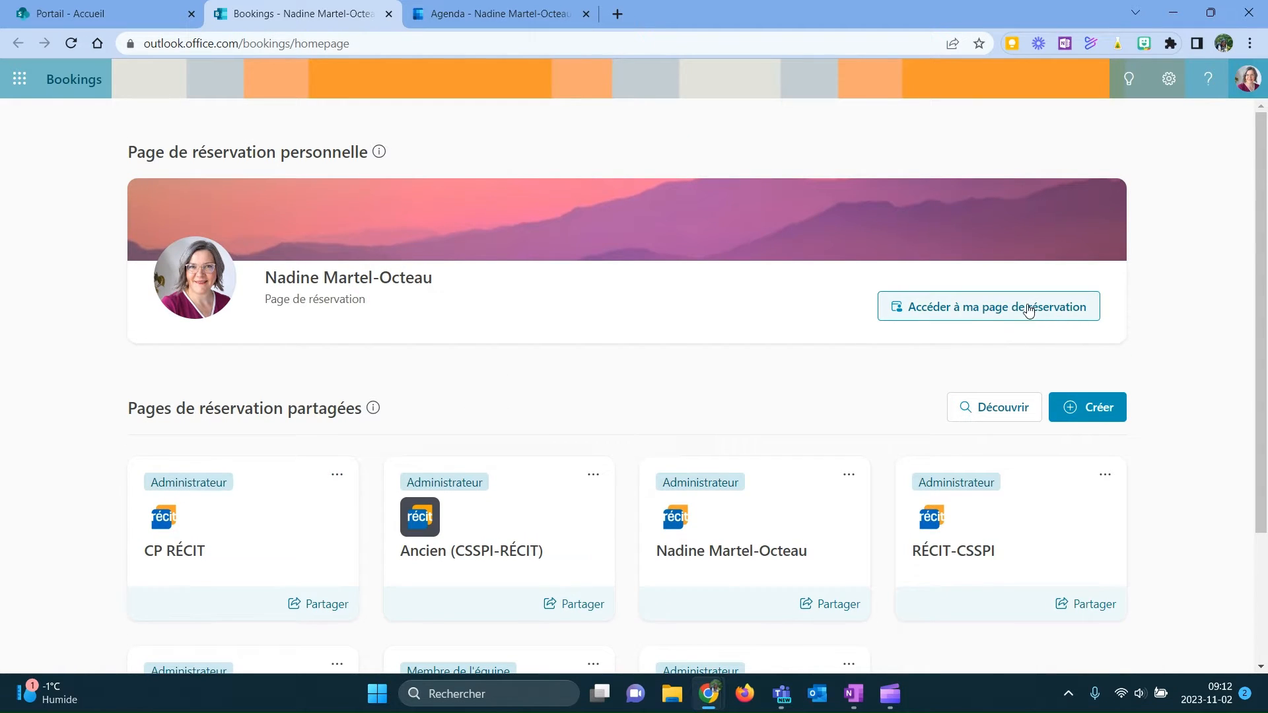
click(941, 312)
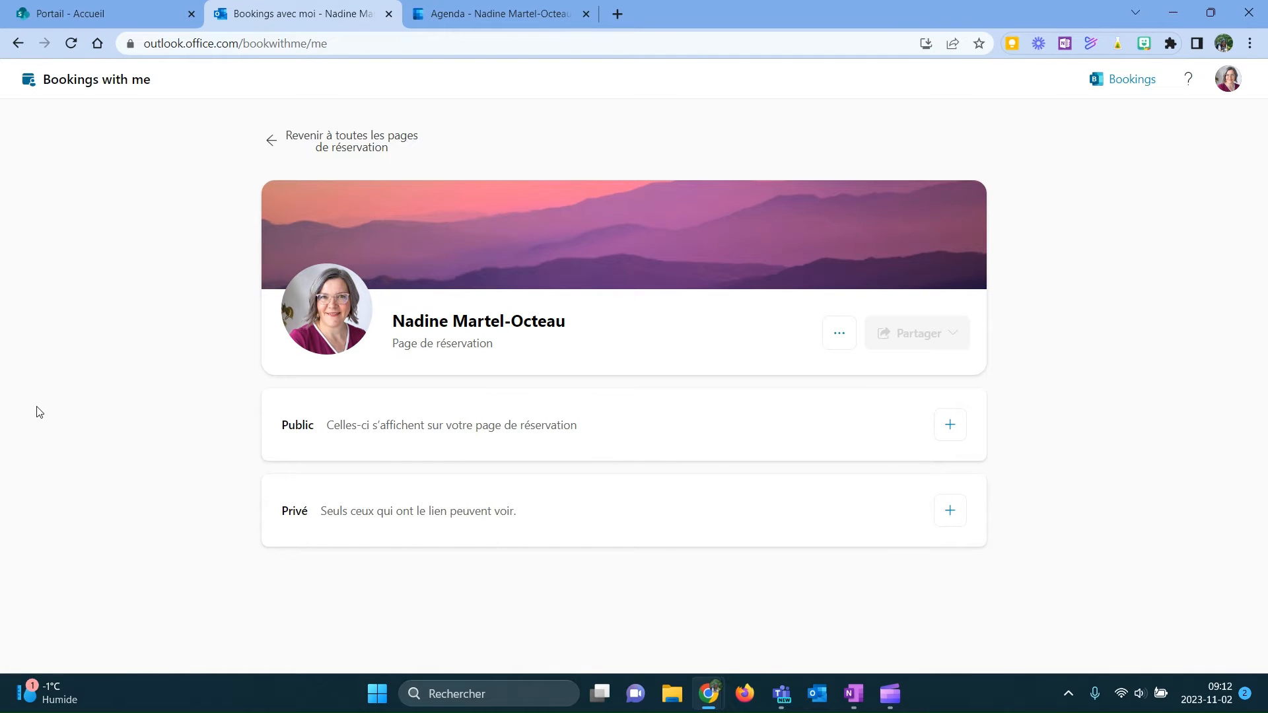
Switch to the Agenda tab to show the Outlook week of October 29 – November 4, 2023.
click(474, 13)
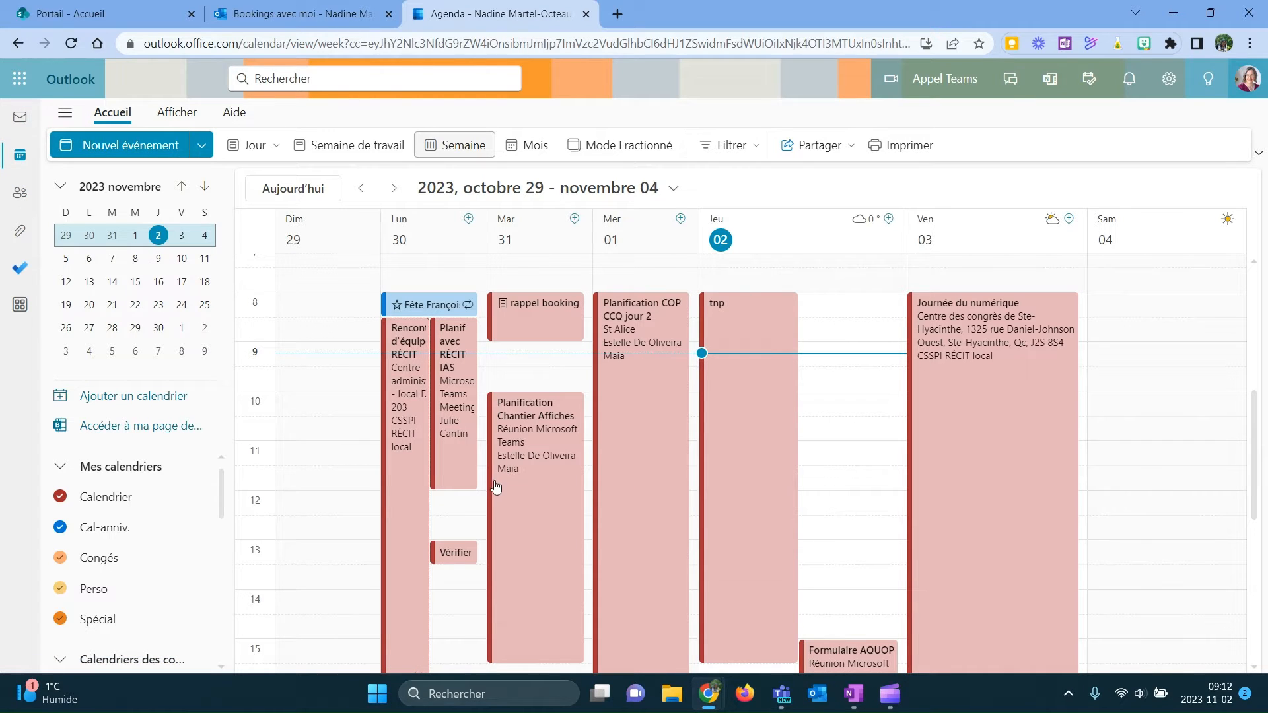
Open the personal Bookings with me page from the Outlook calendar sidebar.
click(117, 433)
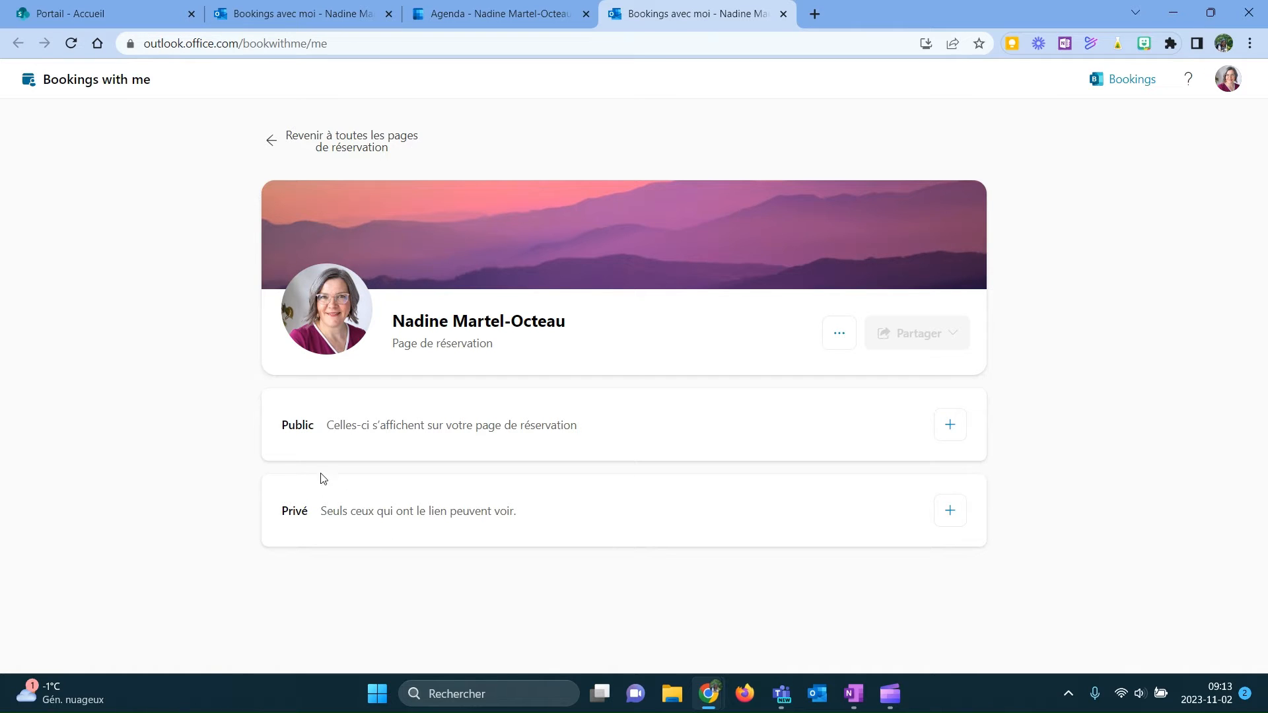
Add a public meeting type titled 'Rencontre de bulletin en présence' with the Teams meeting option off.
click(949, 425)
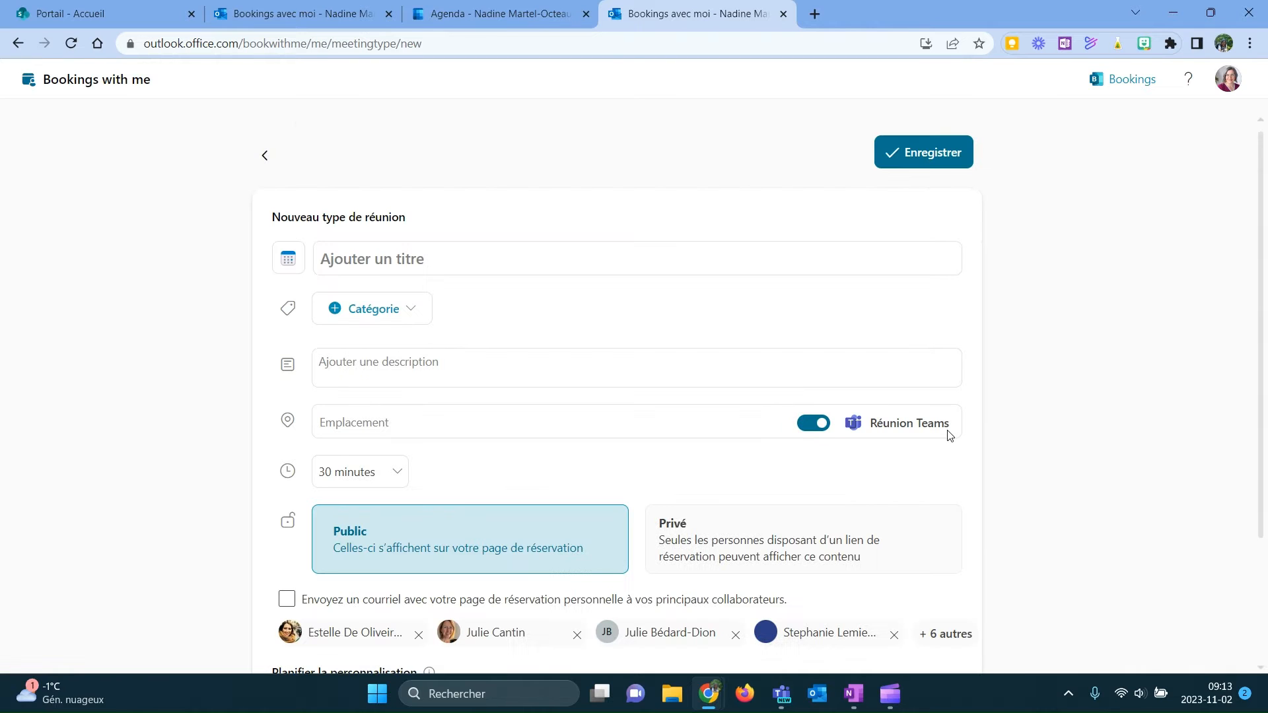
click(525, 261)
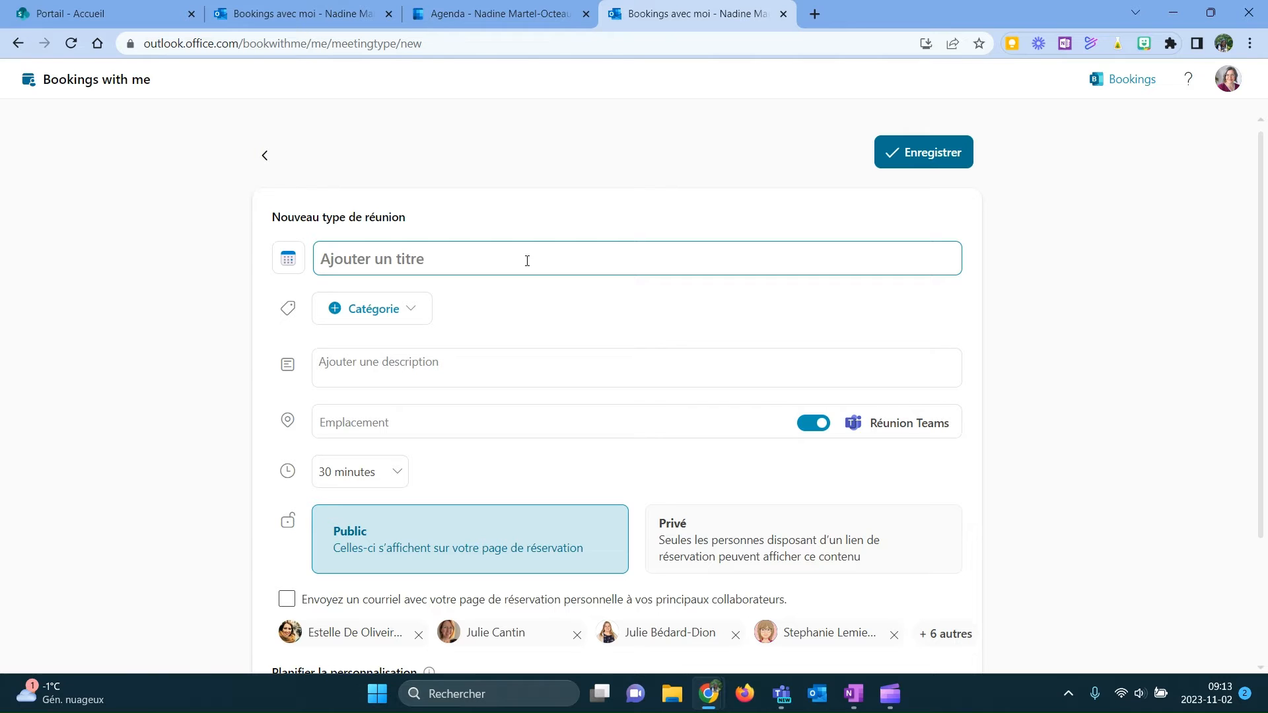
text(Rencontre de bulltin)
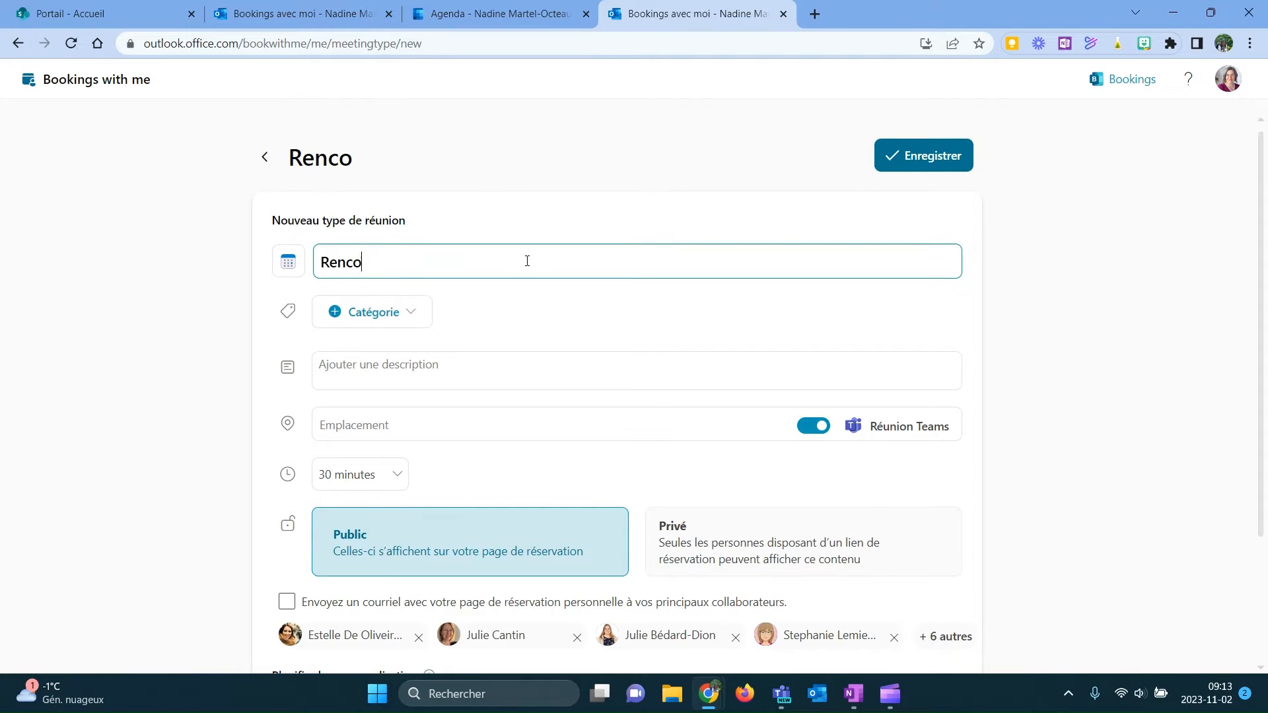
key(BackSpace)
key(BackSpace)
key(BackSpace)
key(BackSpace)
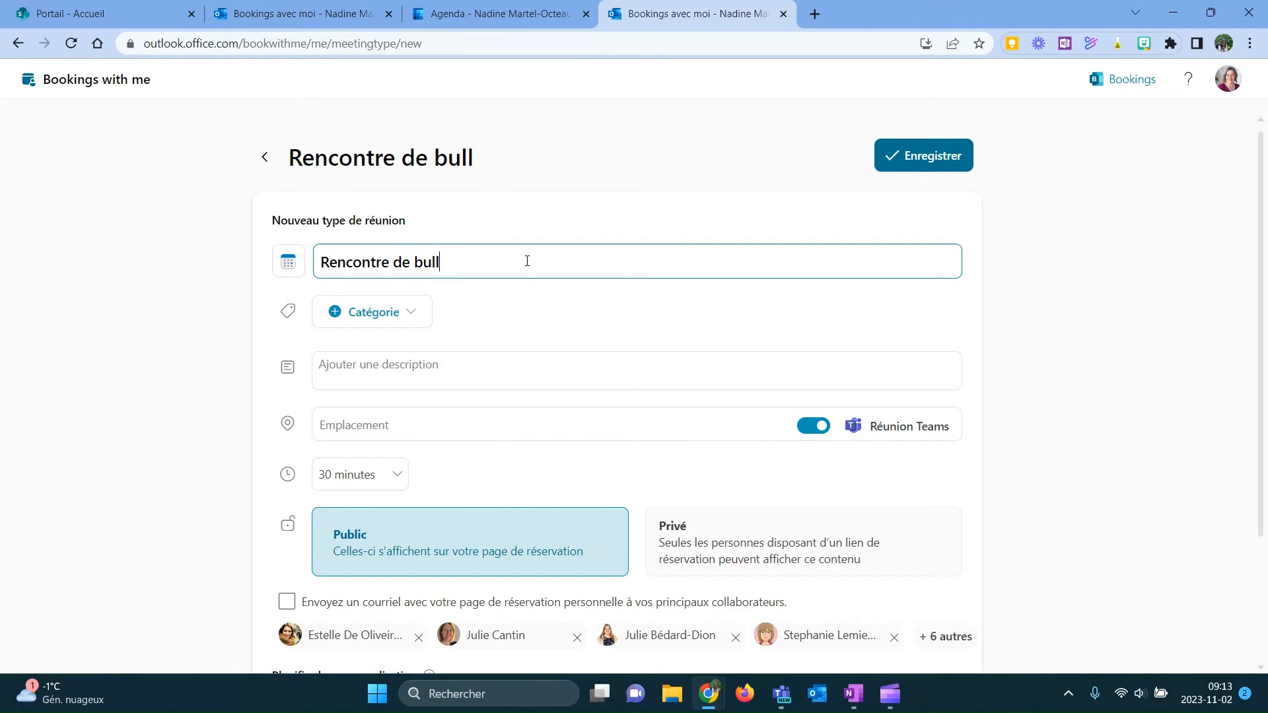
text(etin en présence)
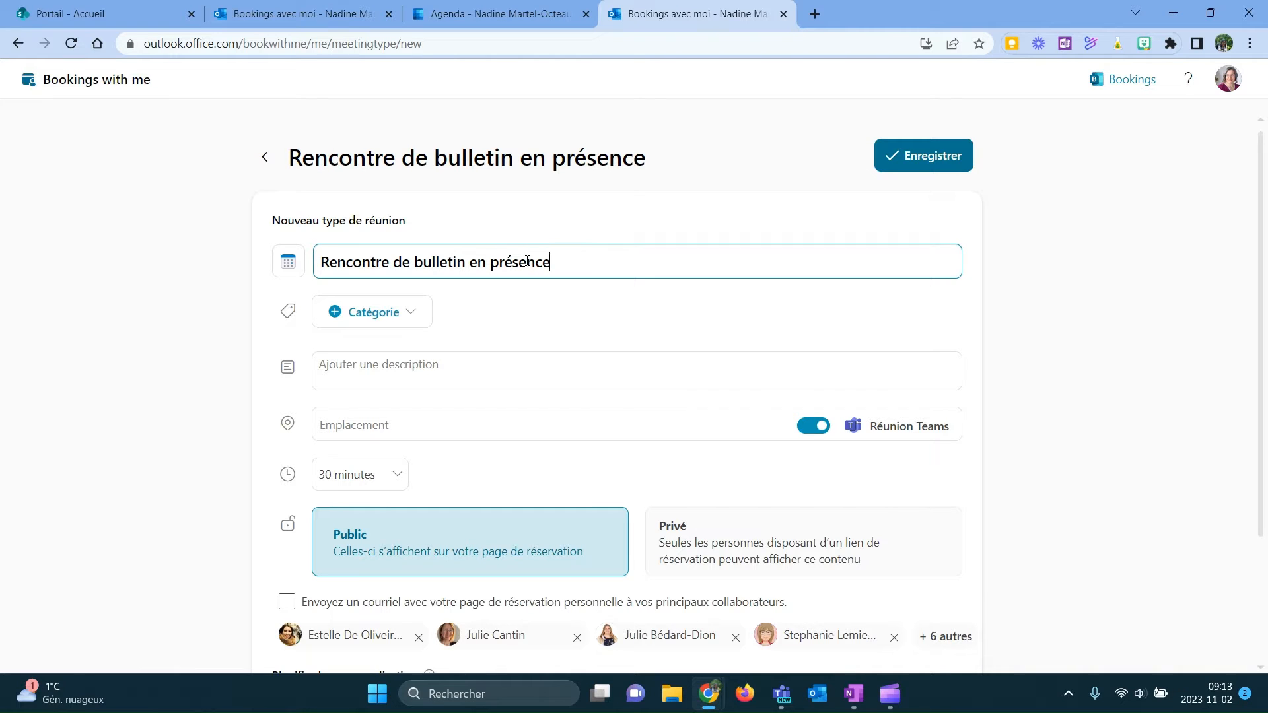
drag(470, 264, 550, 268)
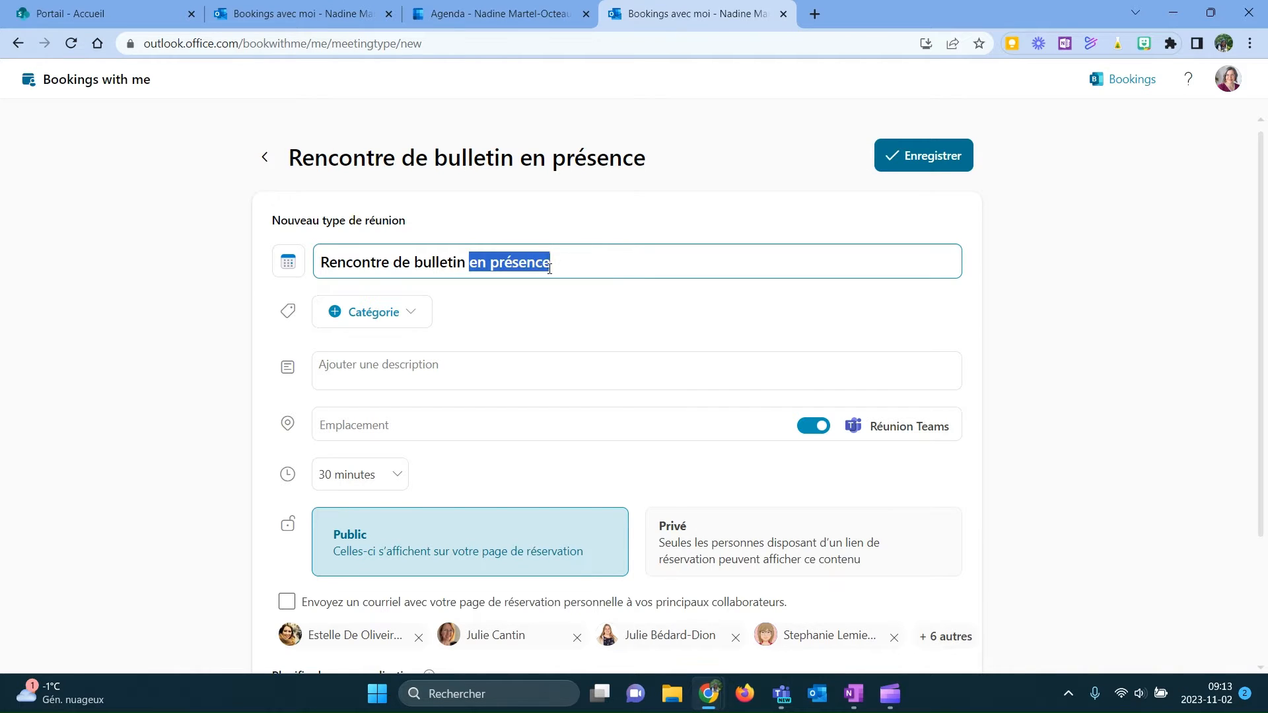
click(642, 236)
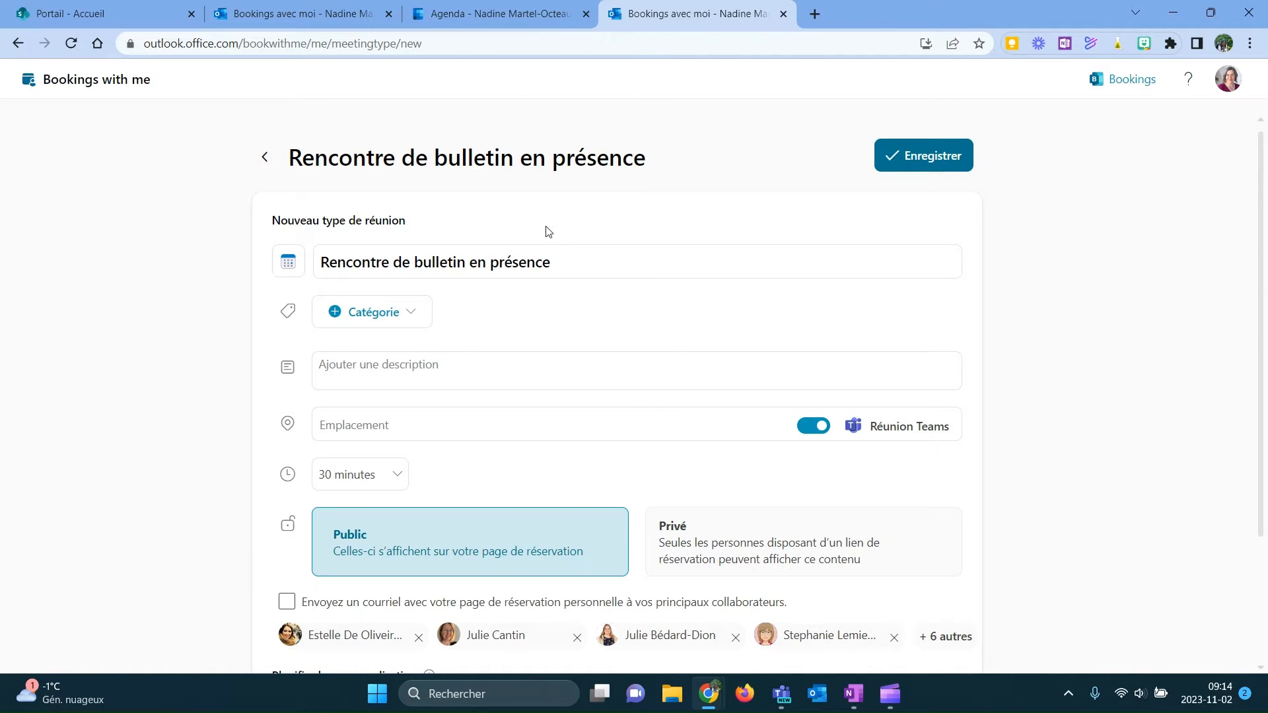
click(807, 428)
Write the two-line parent description about noting the child's name and bringing the portfolio.
click(448, 370)
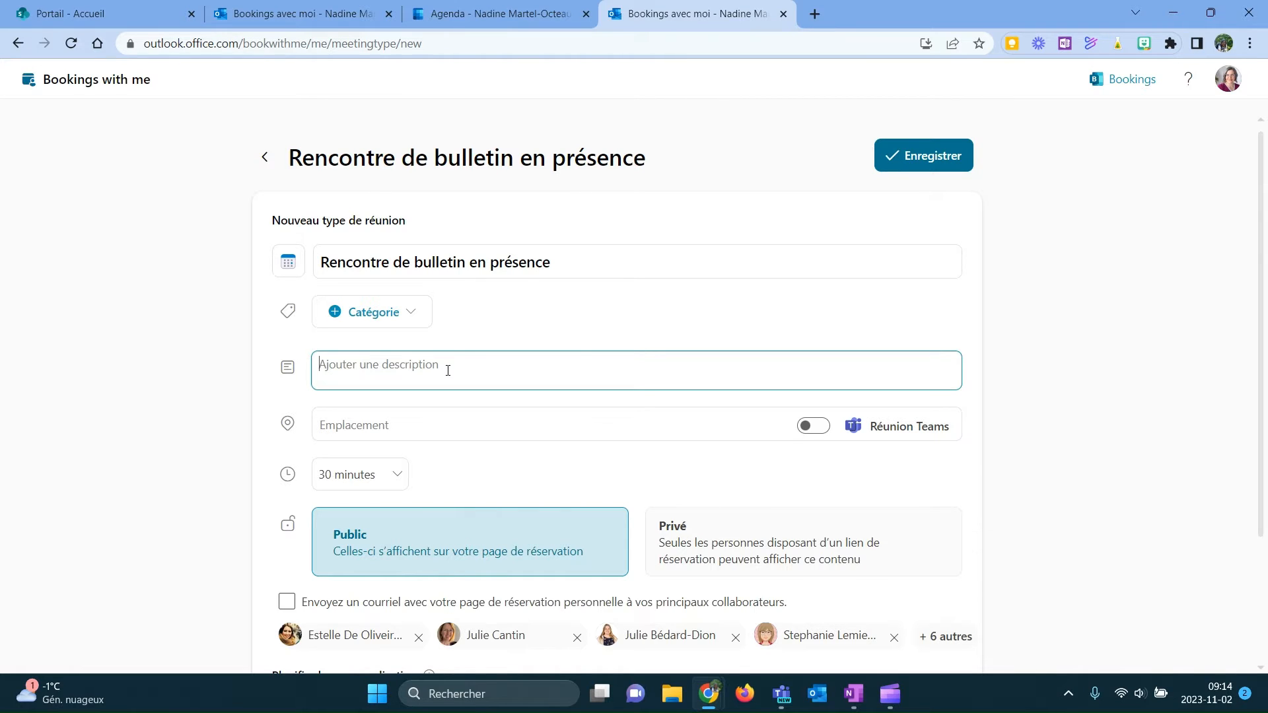
text(N'oubliez pas d'inscrire le nom de votre enfant dans les notes de la rencontre.)
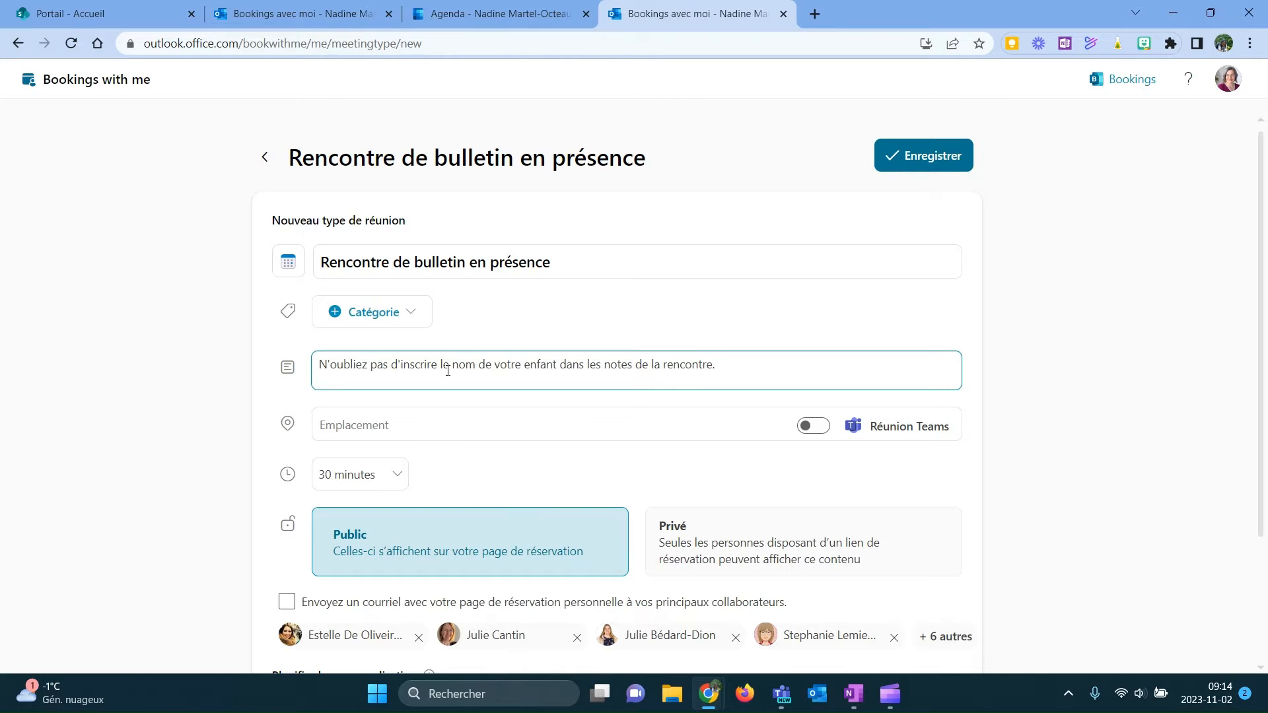
key(Return)
text(Votre enfant est le bienvenu à la rencontre de bulletin. Apportez le portfolio.)
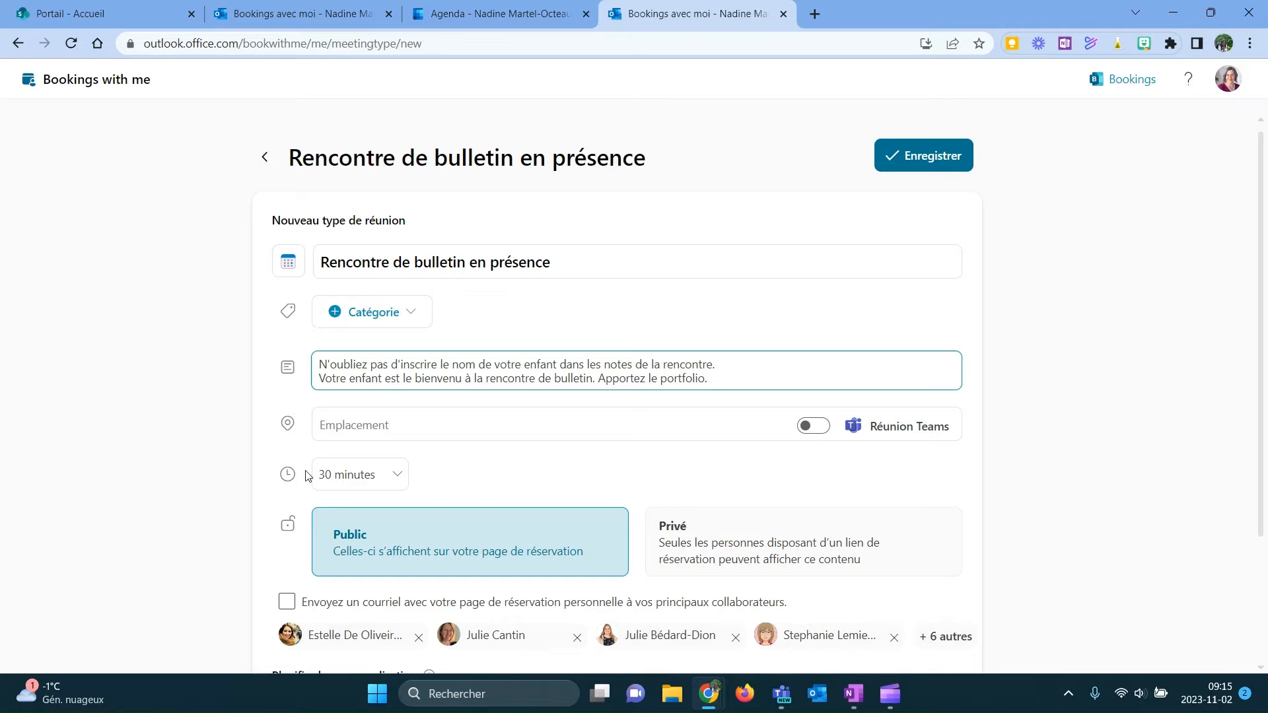
click(379, 426)
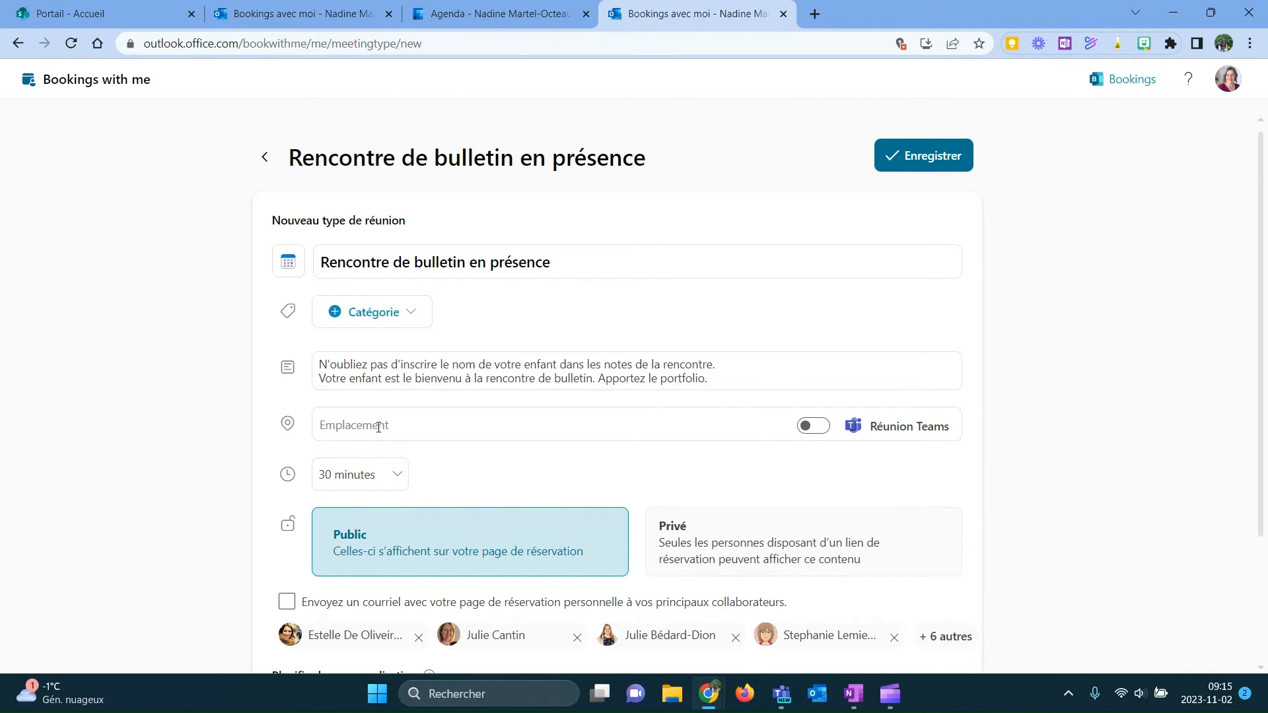
Set the meeting location to École Notre Dame de Fatima.
text(adresse)
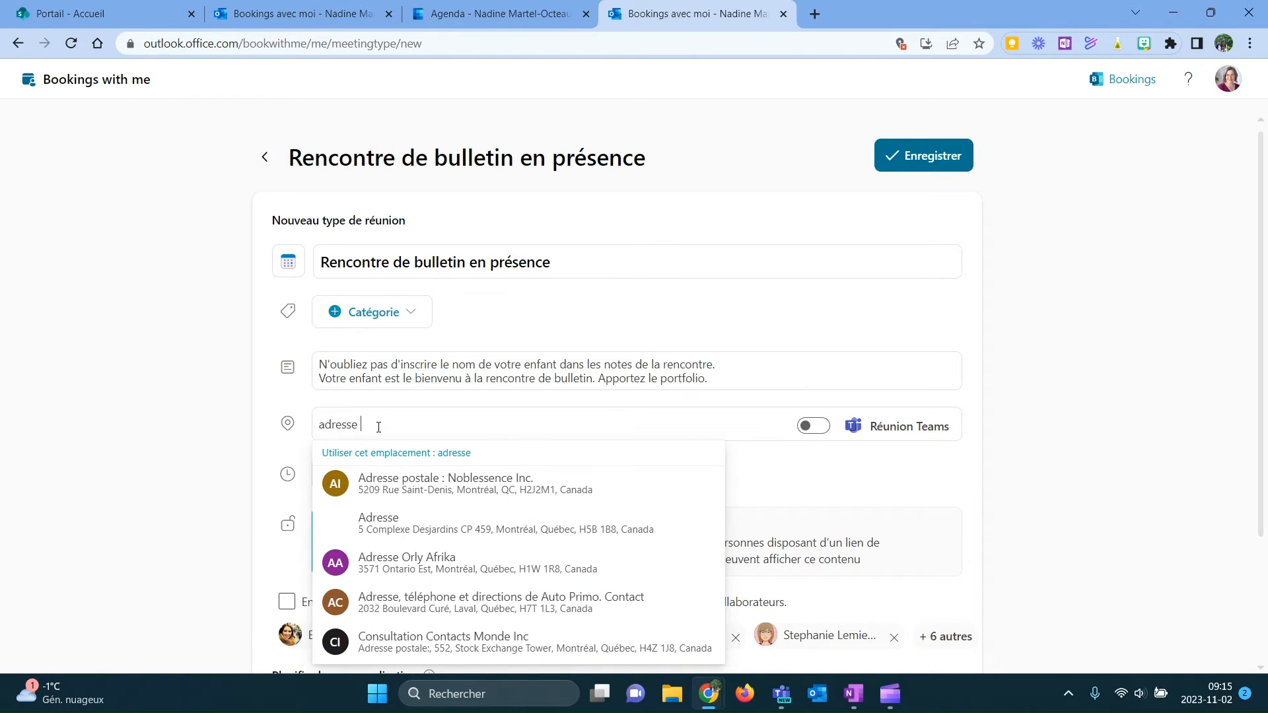
key(BackSpace)
key(BackSpace)
key(BackSpace)
key(BackSpace)
key(BackSpace)
key(BackSpace)
key(BackSpace)
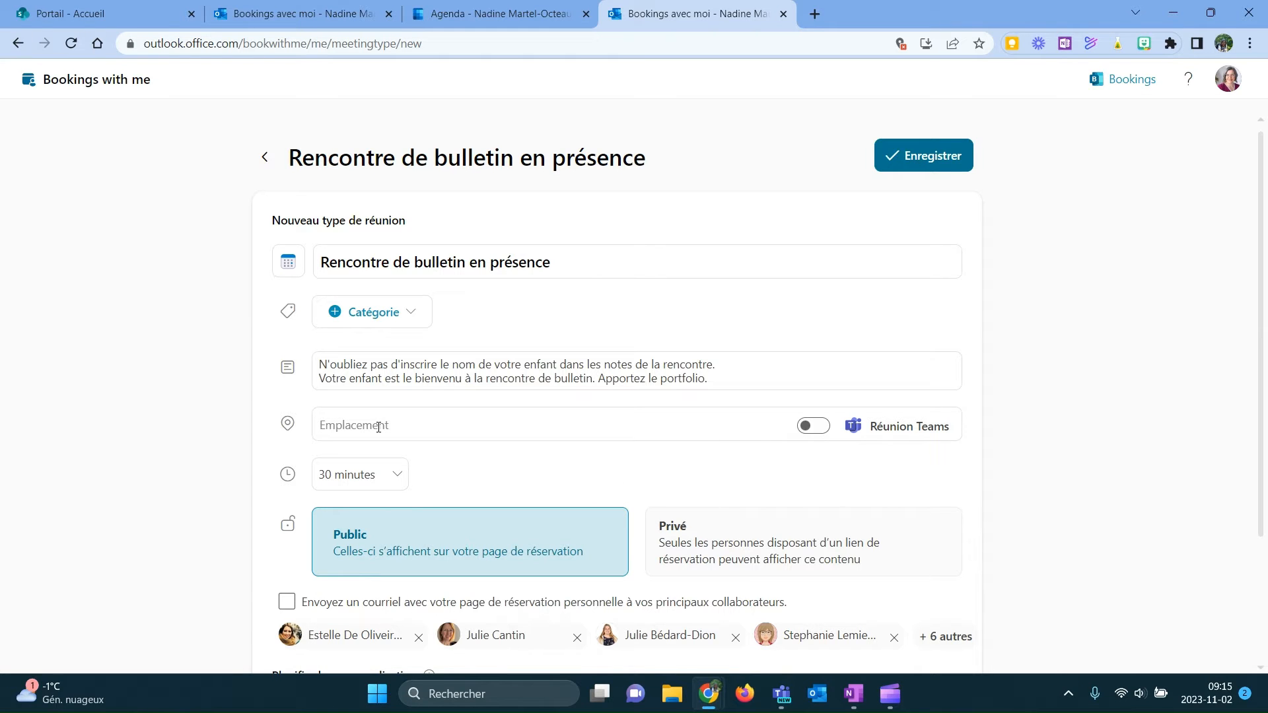
text(éc)
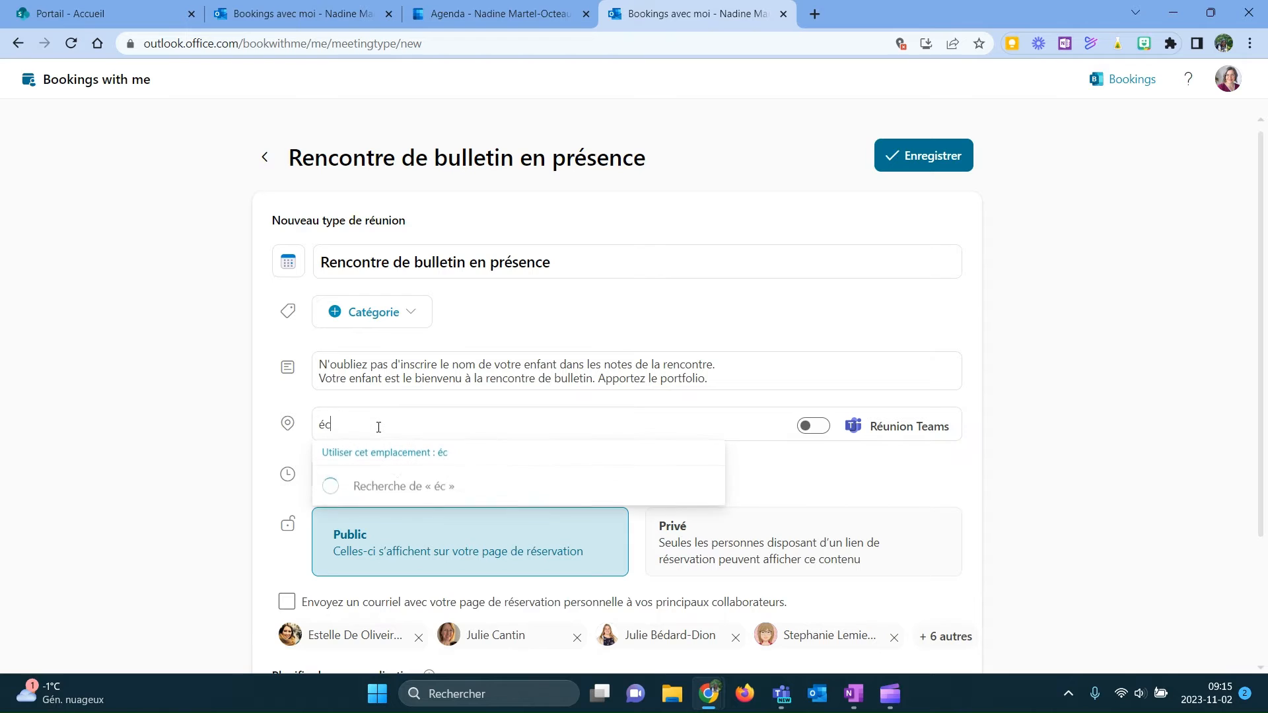
text(ole notre)
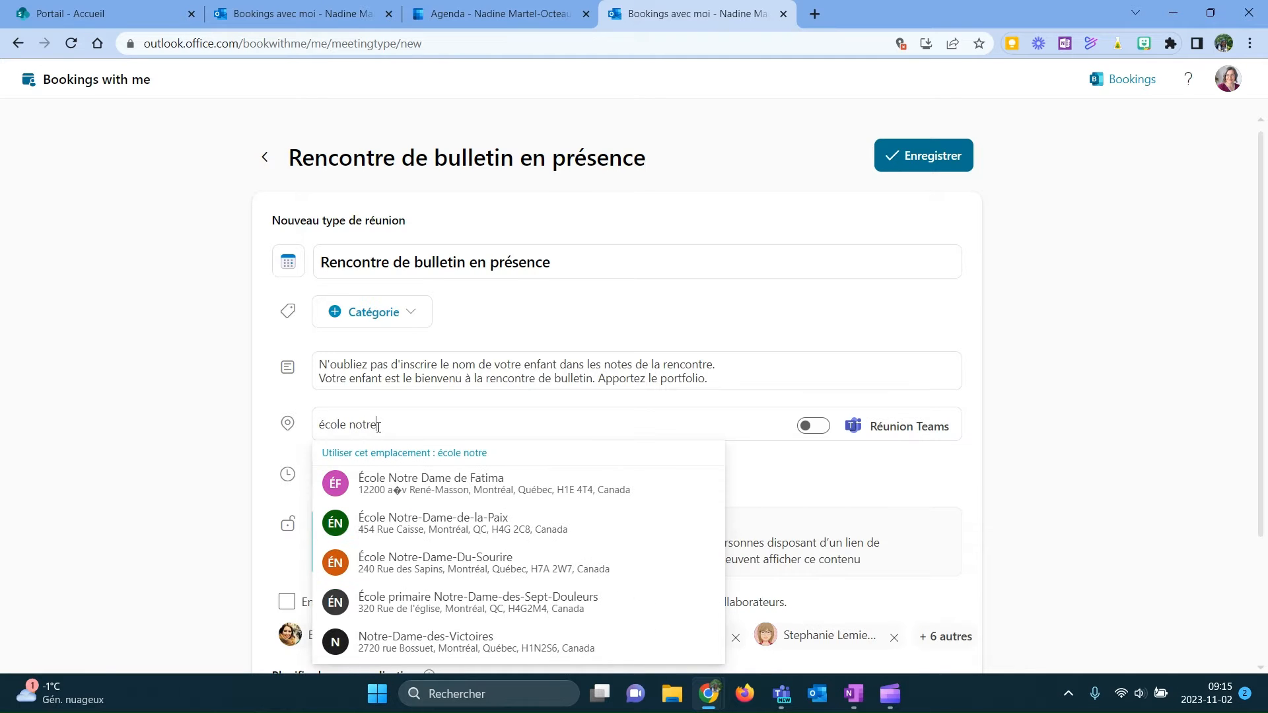
text( da)
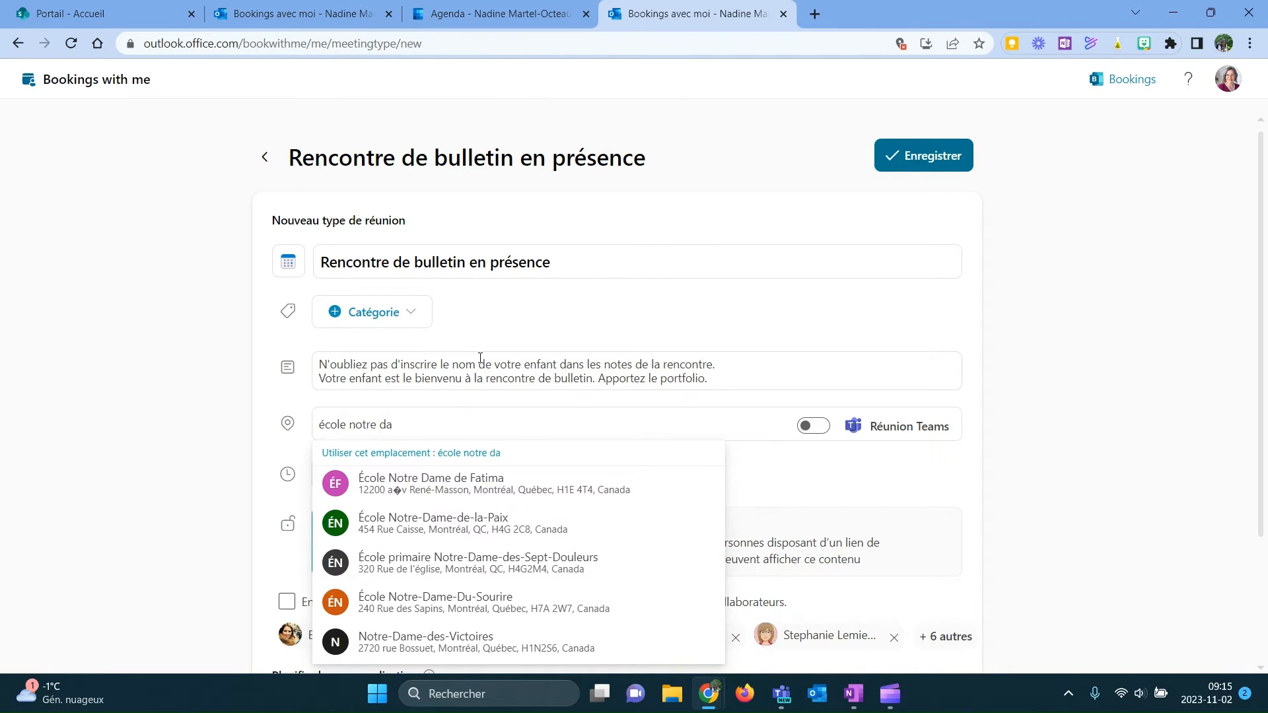
click(425, 488)
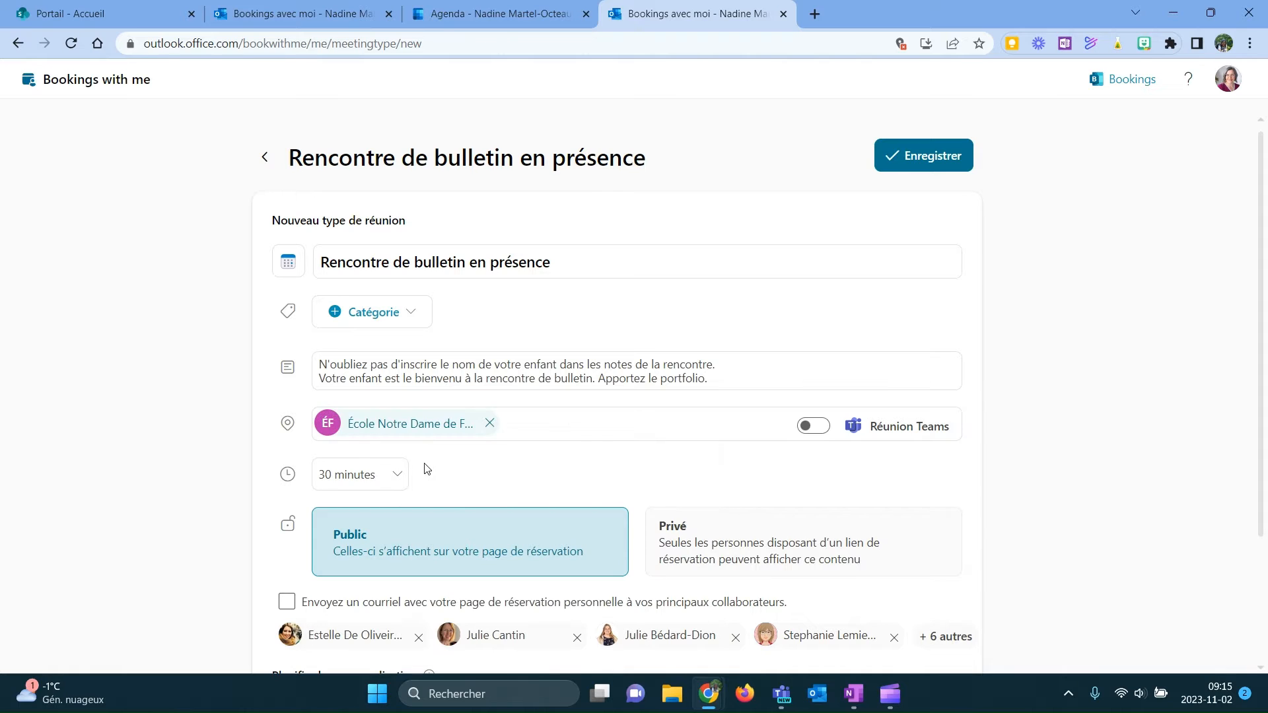
Choose a custom (Personnalisé) meeting duration of 20 minutes.
mouse_move(366, 426)
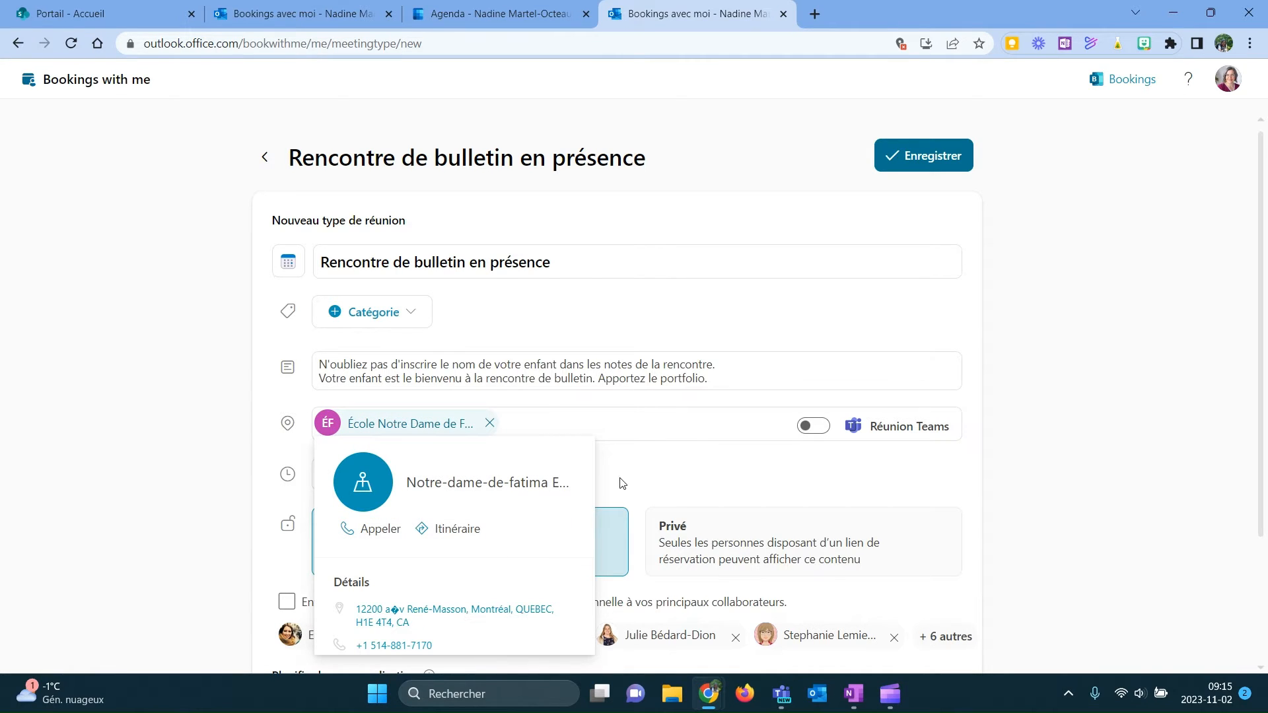
scroll(656, 469, down, 1)
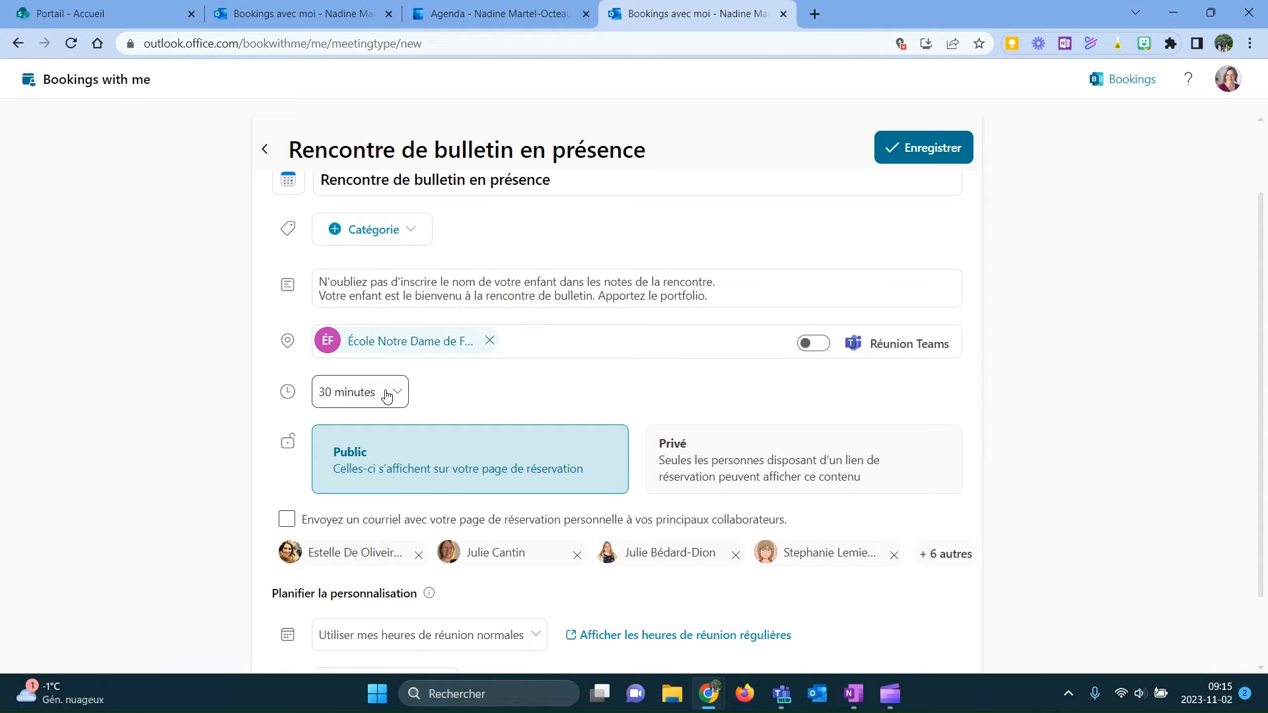
click(387, 394)
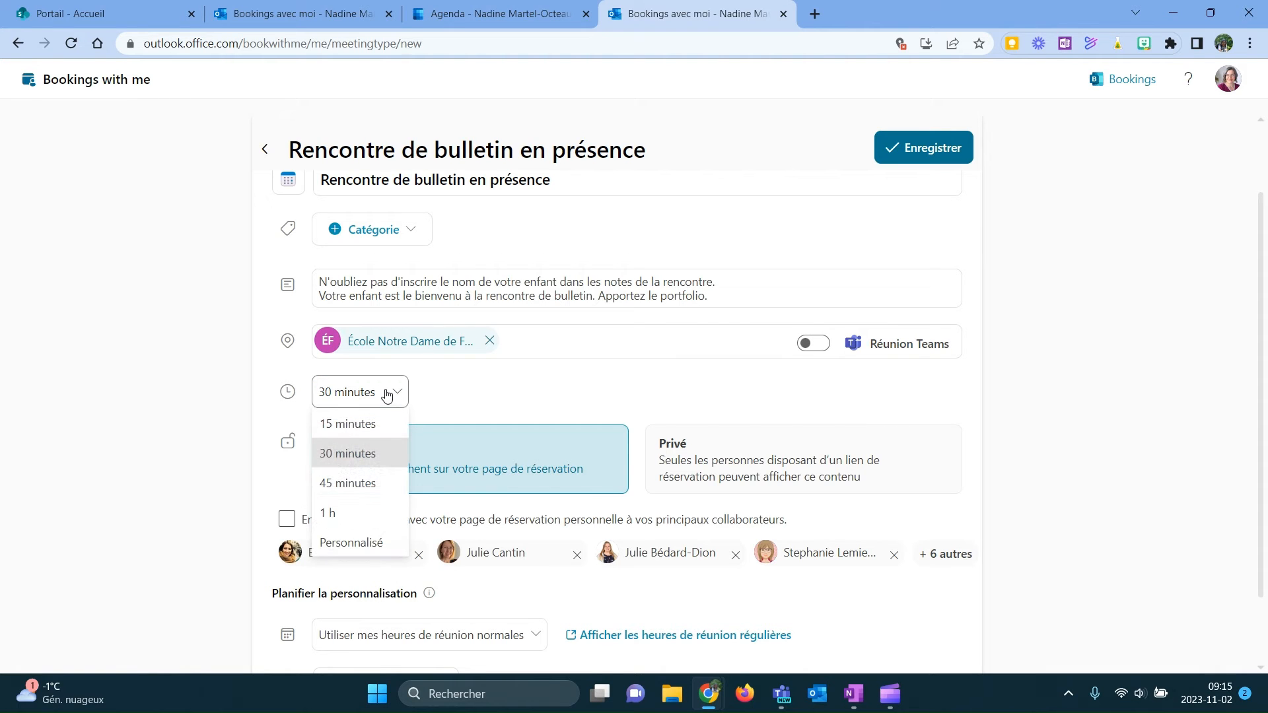
click(362, 538)
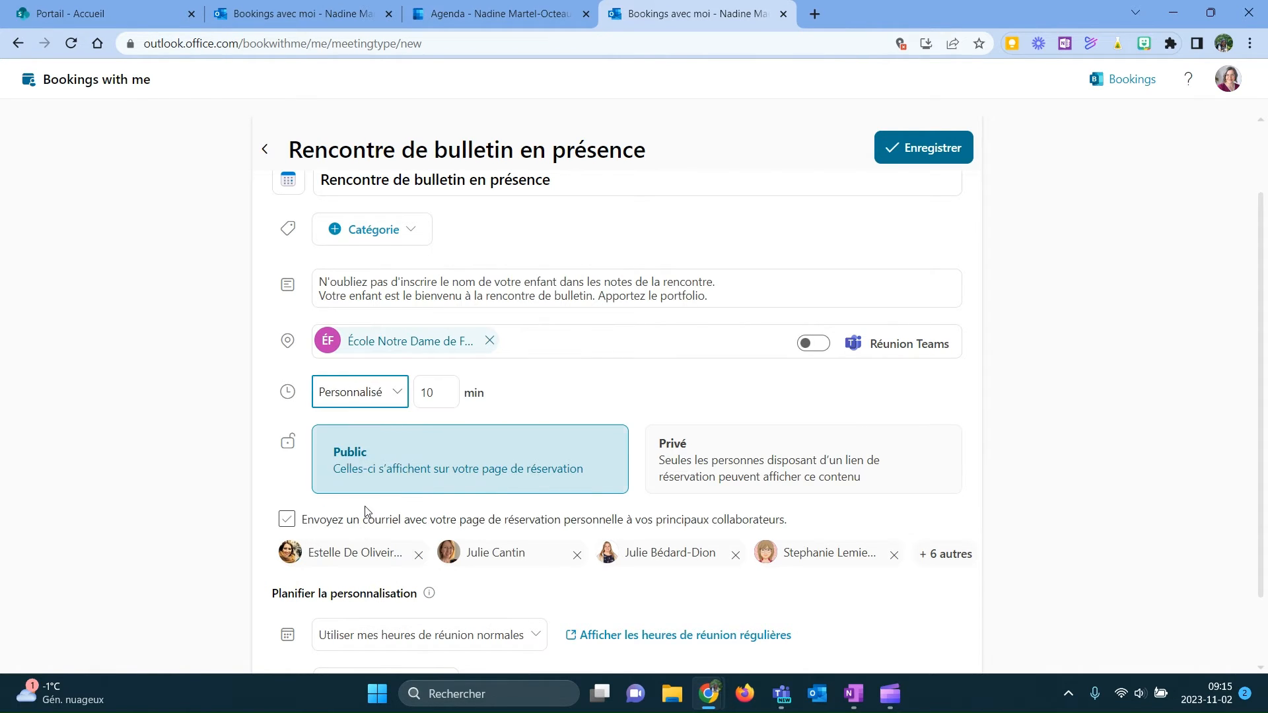
key(Tab)
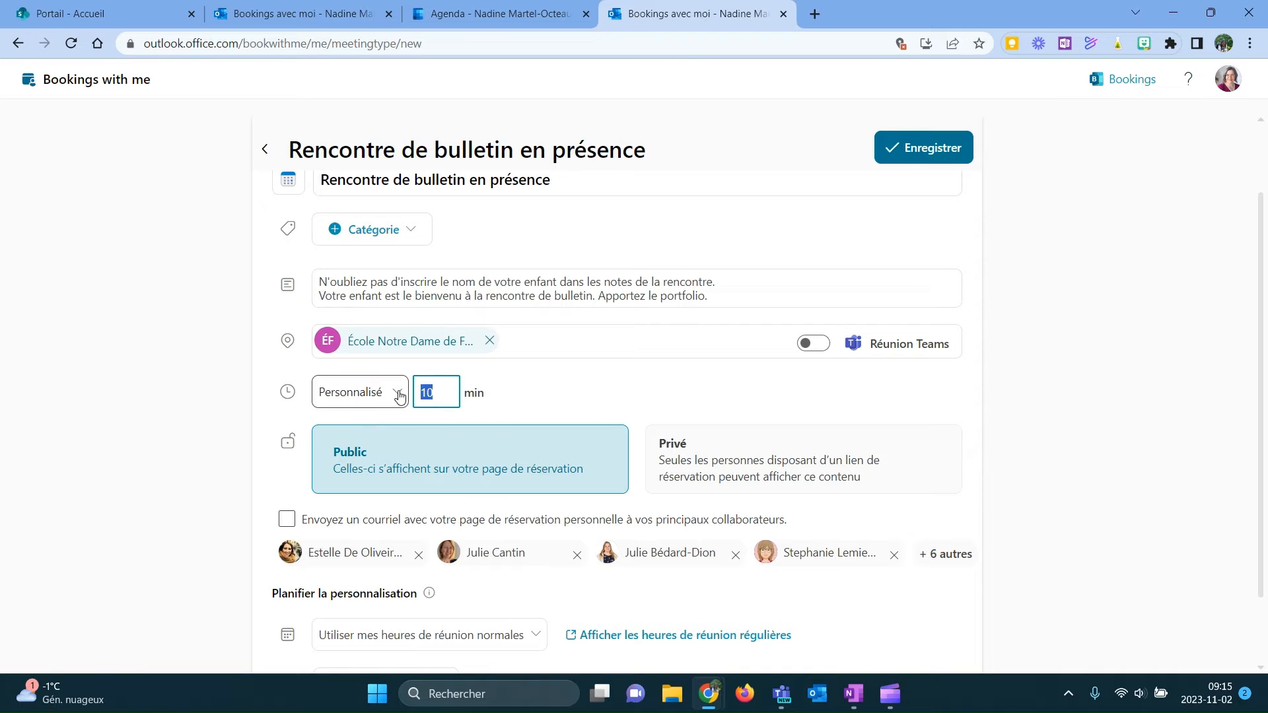
text(20)
scroll(579, 393, down, 1)
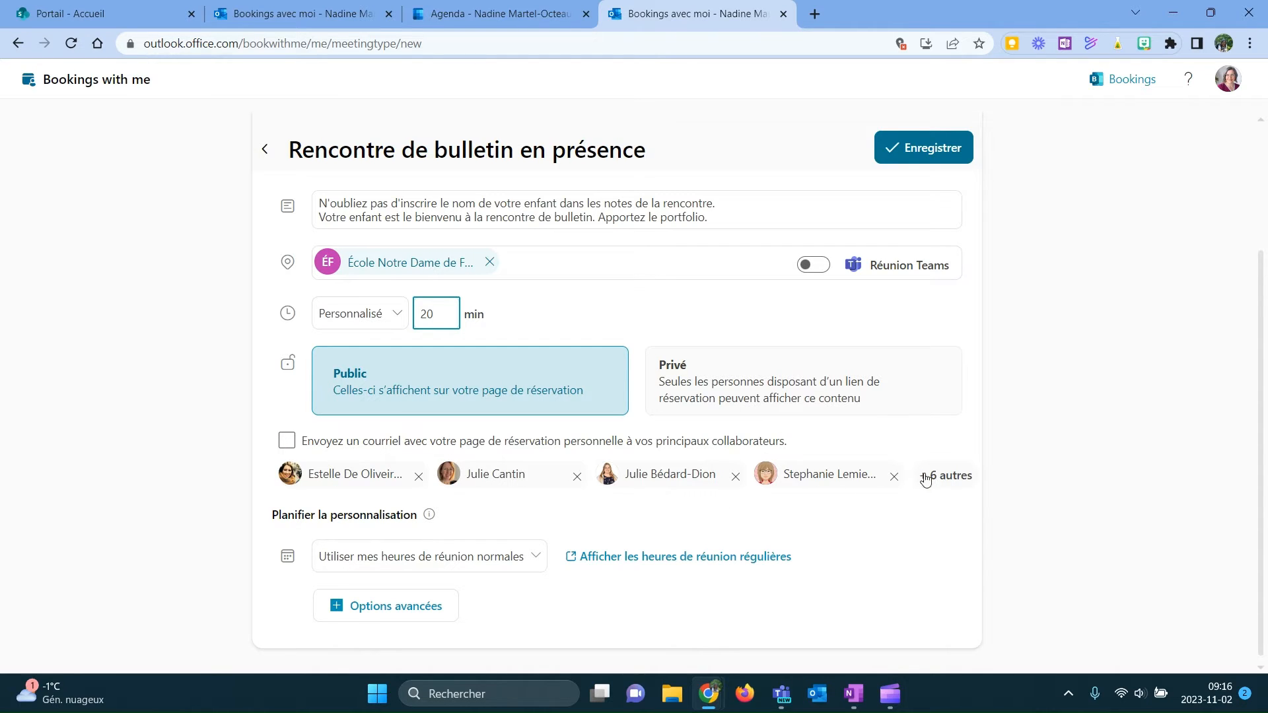
Remove all ten colleague chips from the e-mail notification recipient list.
click(893, 476)
click(893, 476)
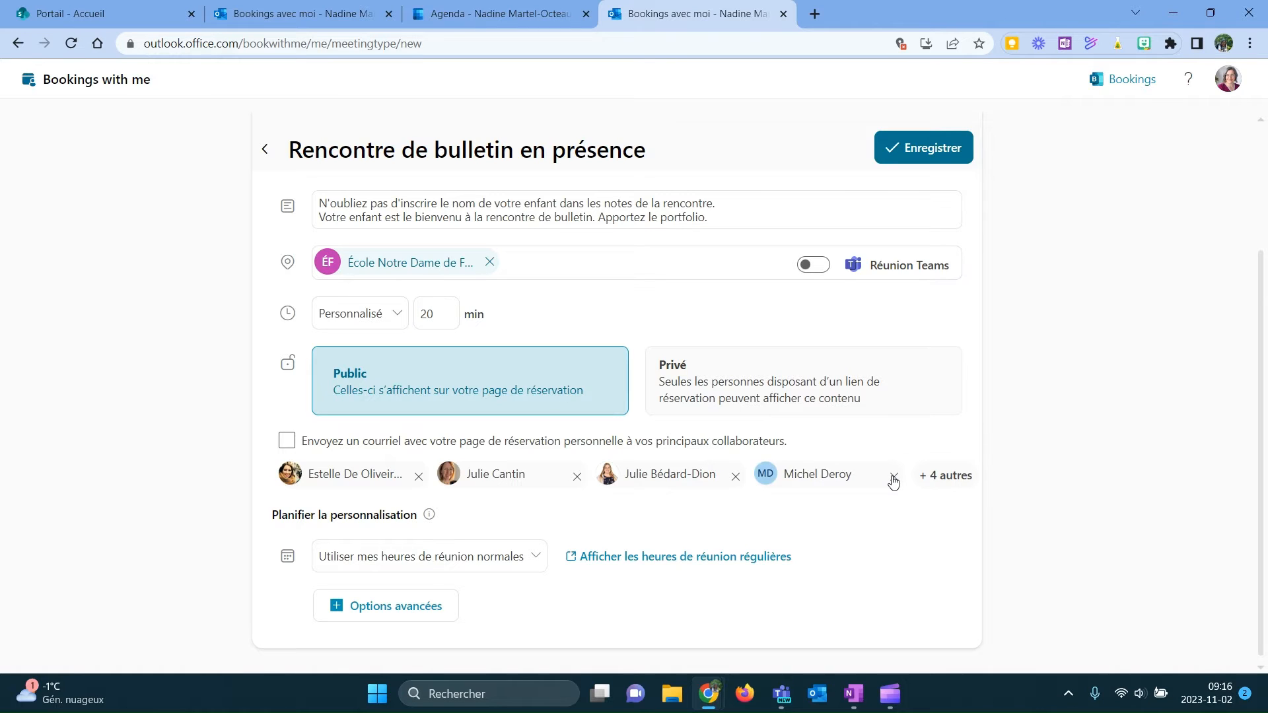
click(894, 477)
click(893, 477)
click(893, 477)
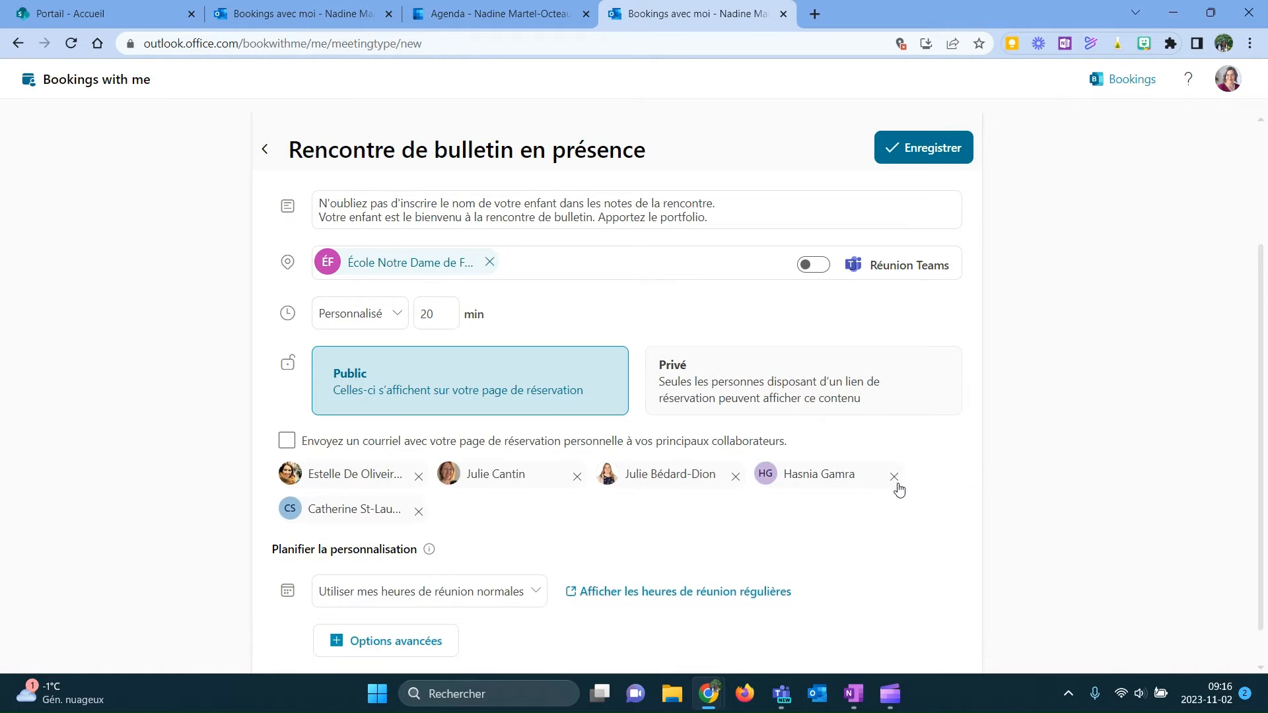
click(893, 477)
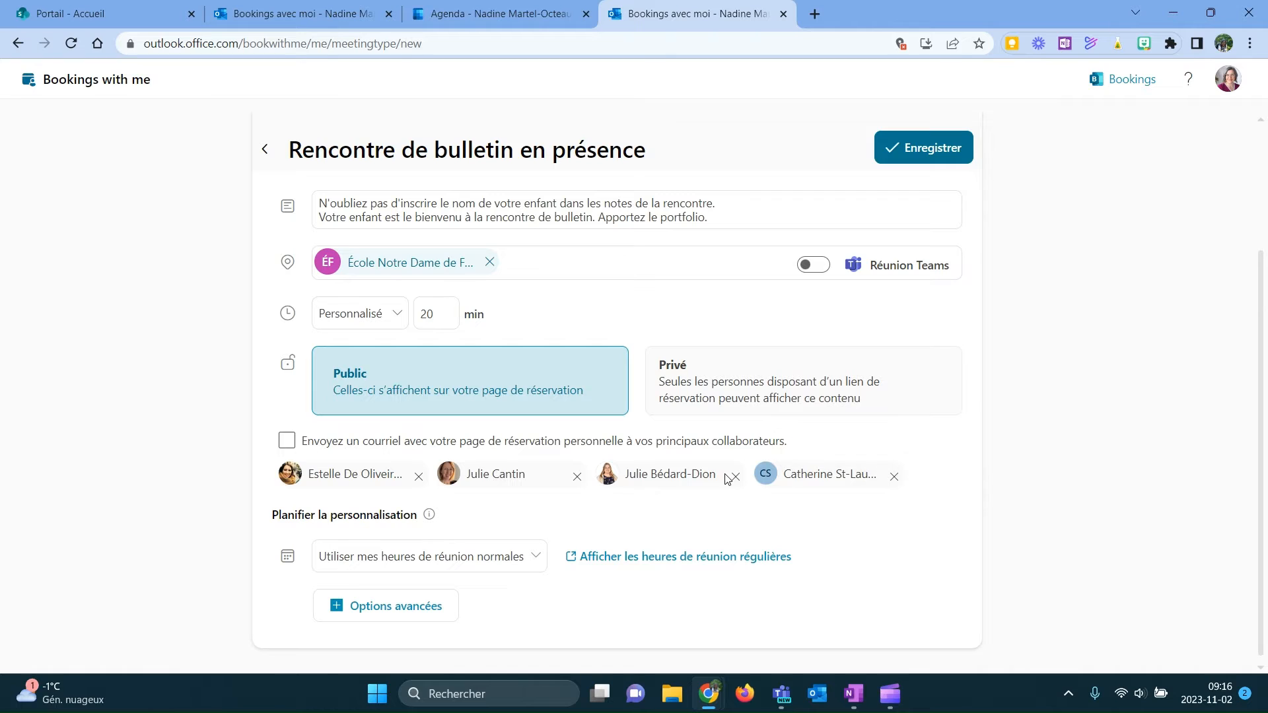
click(734, 477)
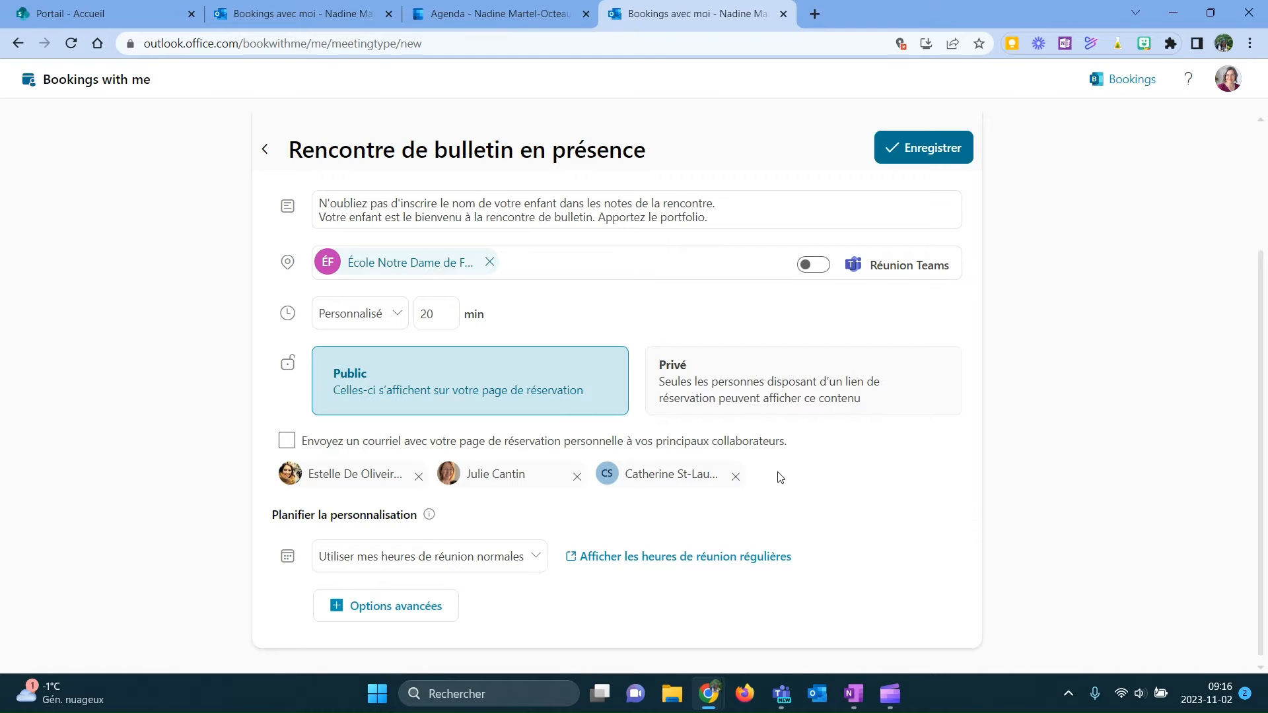
click(734, 477)
click(576, 477)
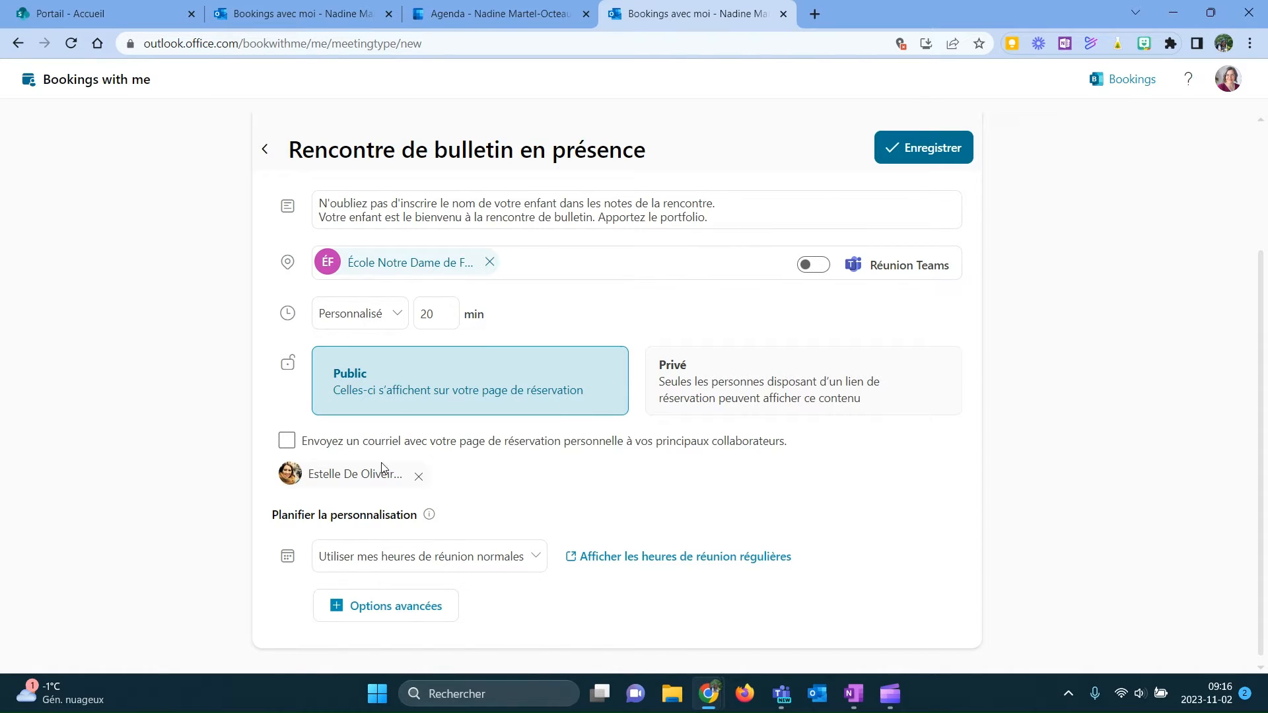
click(418, 476)
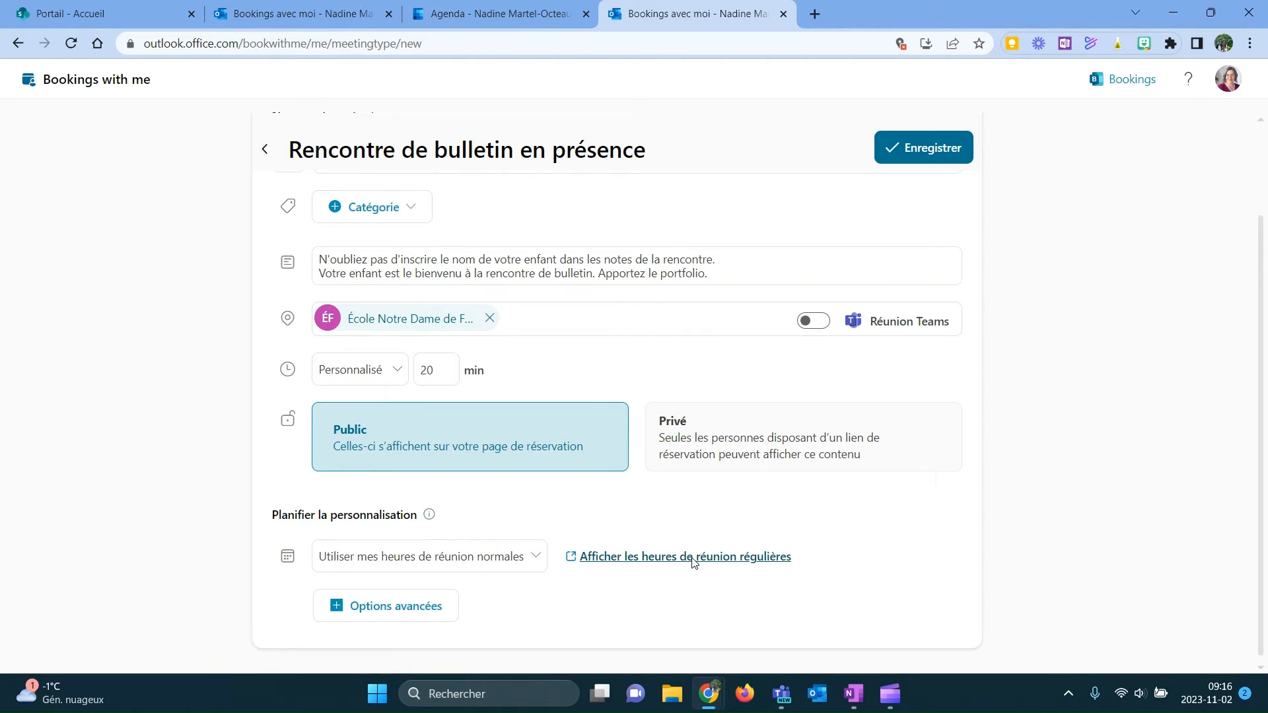
In Outlook's Horaires et lieu de travail, end Thursday at 21:00, save, and return to Bookings.
click(693, 559)
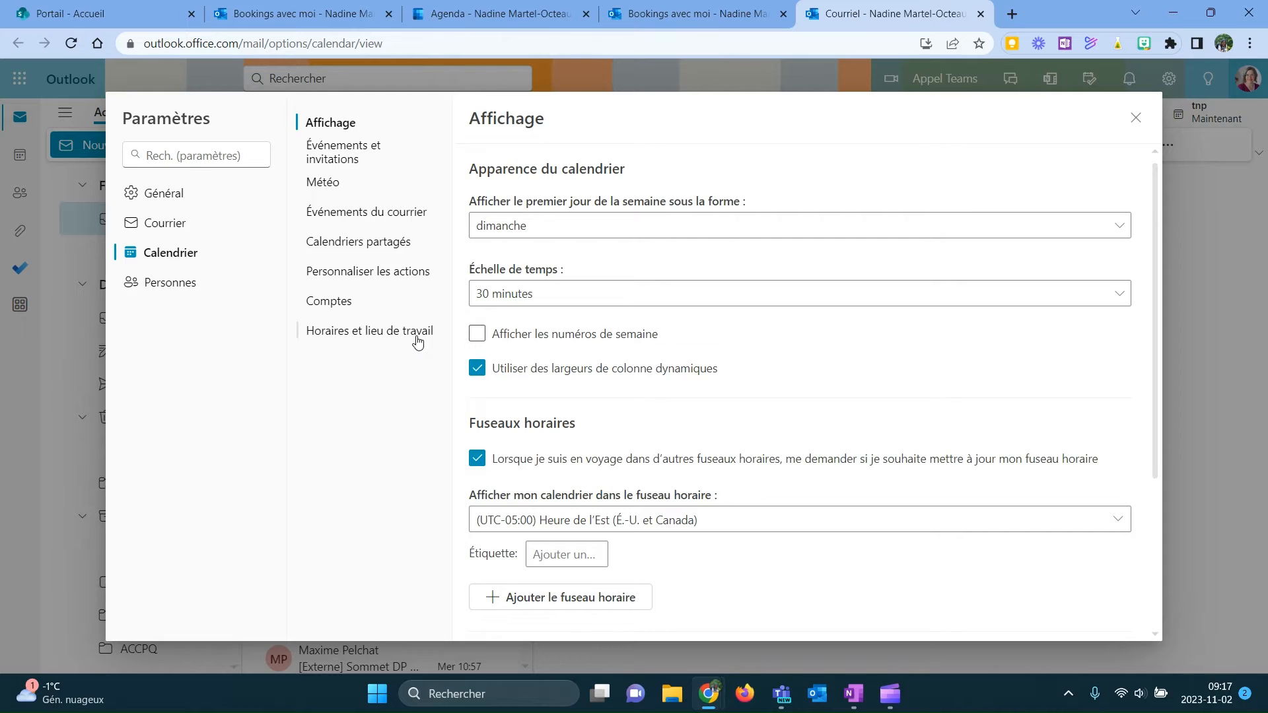
scroll(616, 383, down, 3)
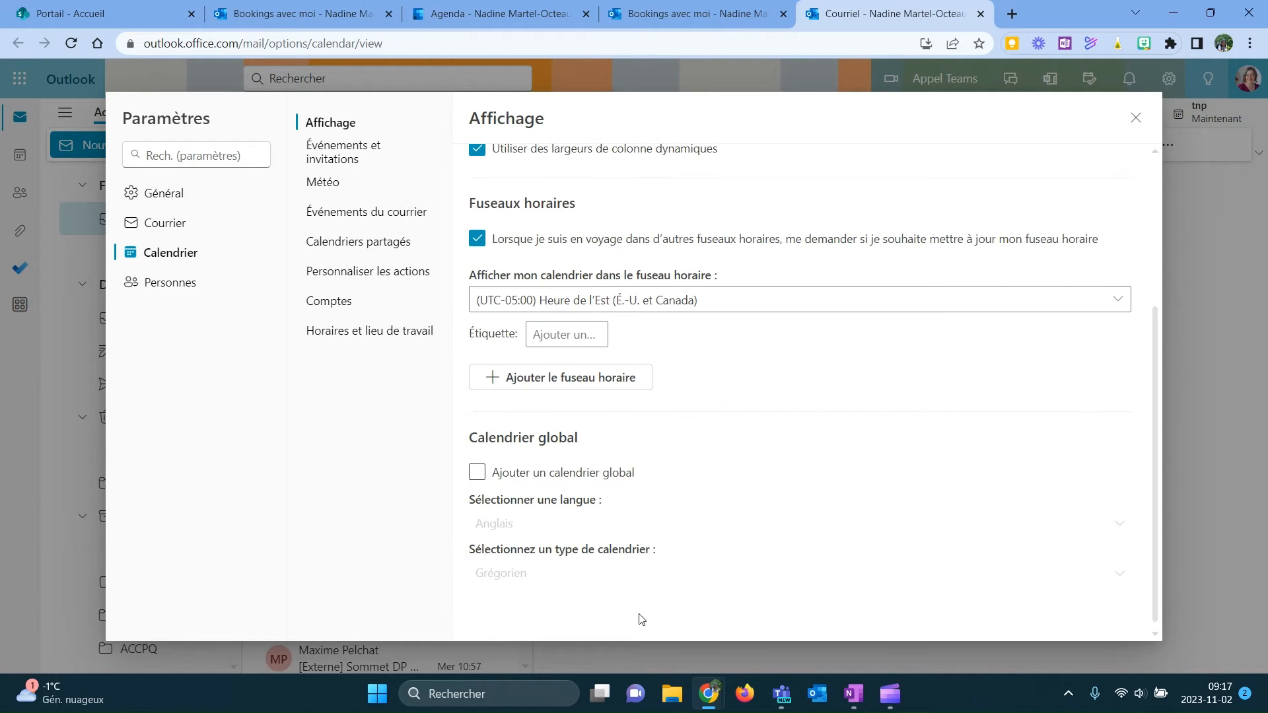
click(381, 333)
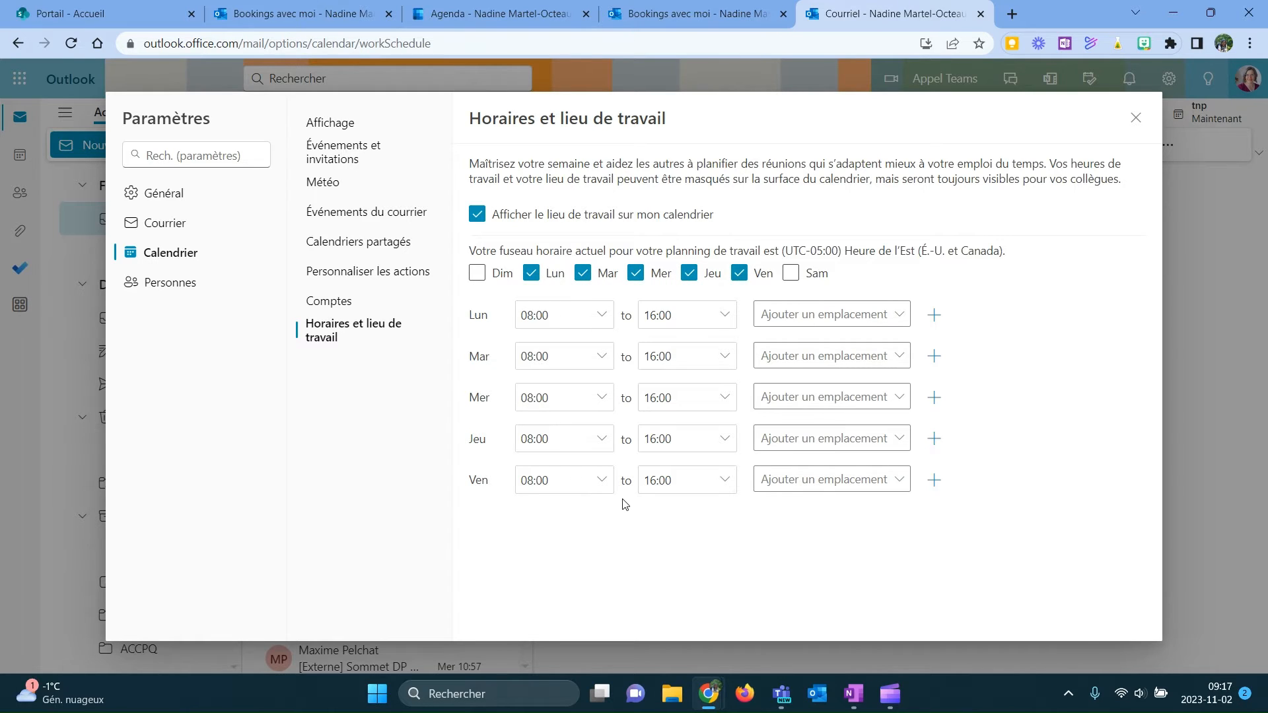
click(725, 439)
scroll(729, 555, down, 2)
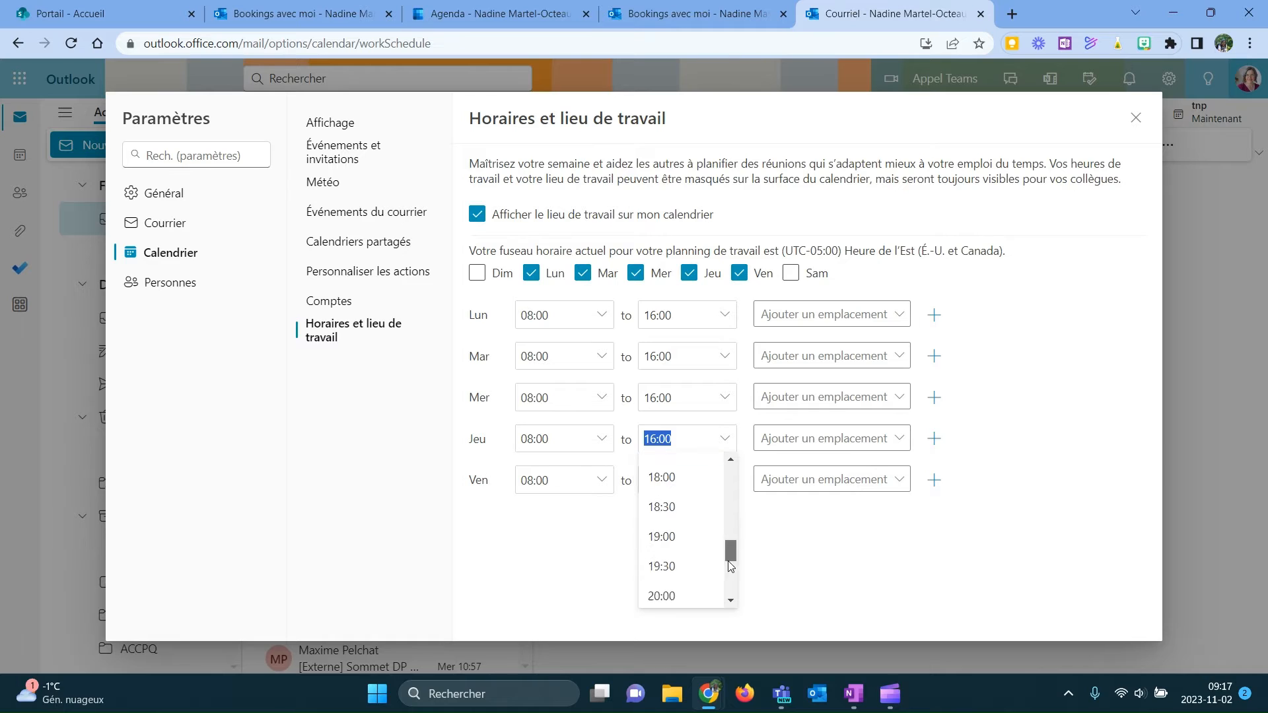
drag(729, 560, 730, 593)
scroll(688, 518, up, 2)
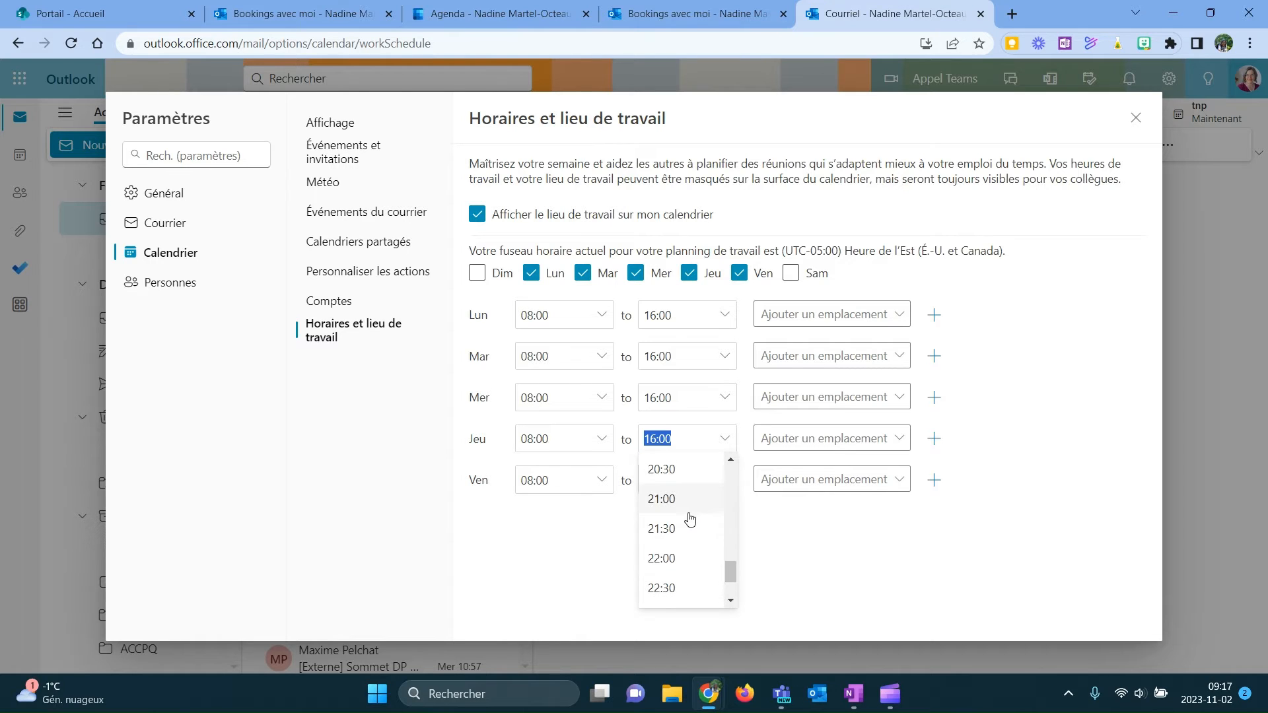
click(675, 506)
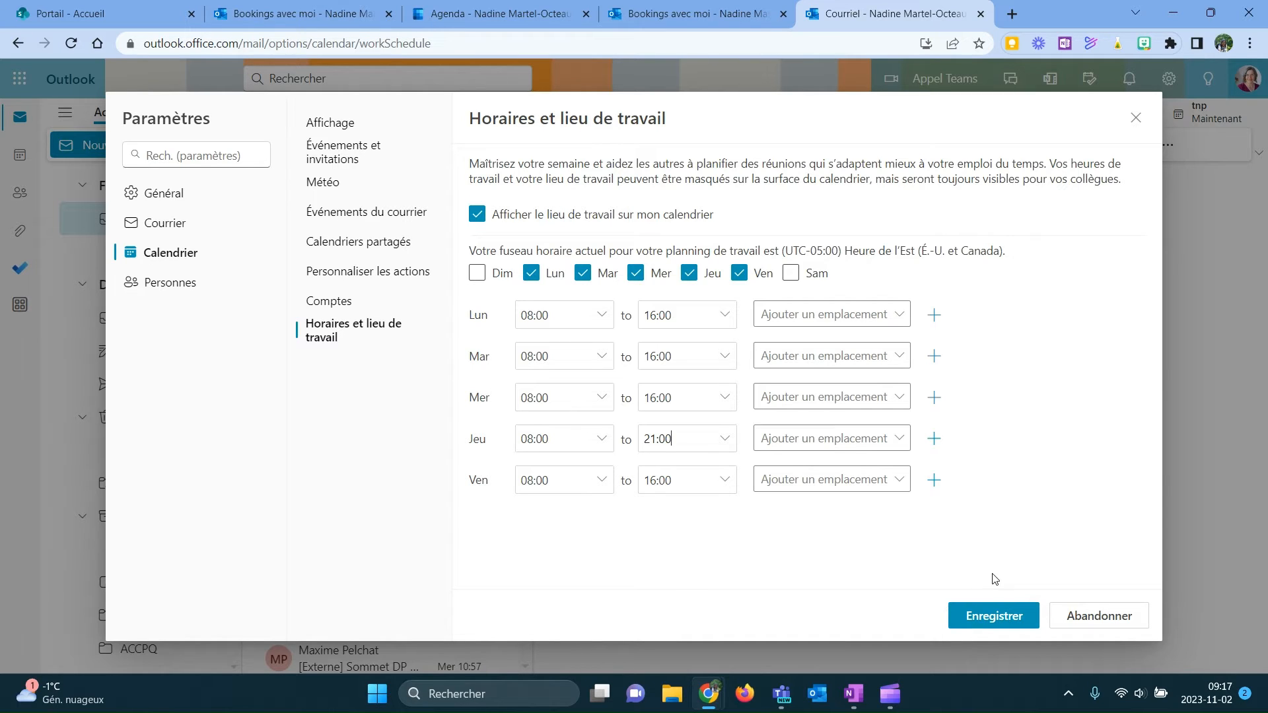
click(999, 610)
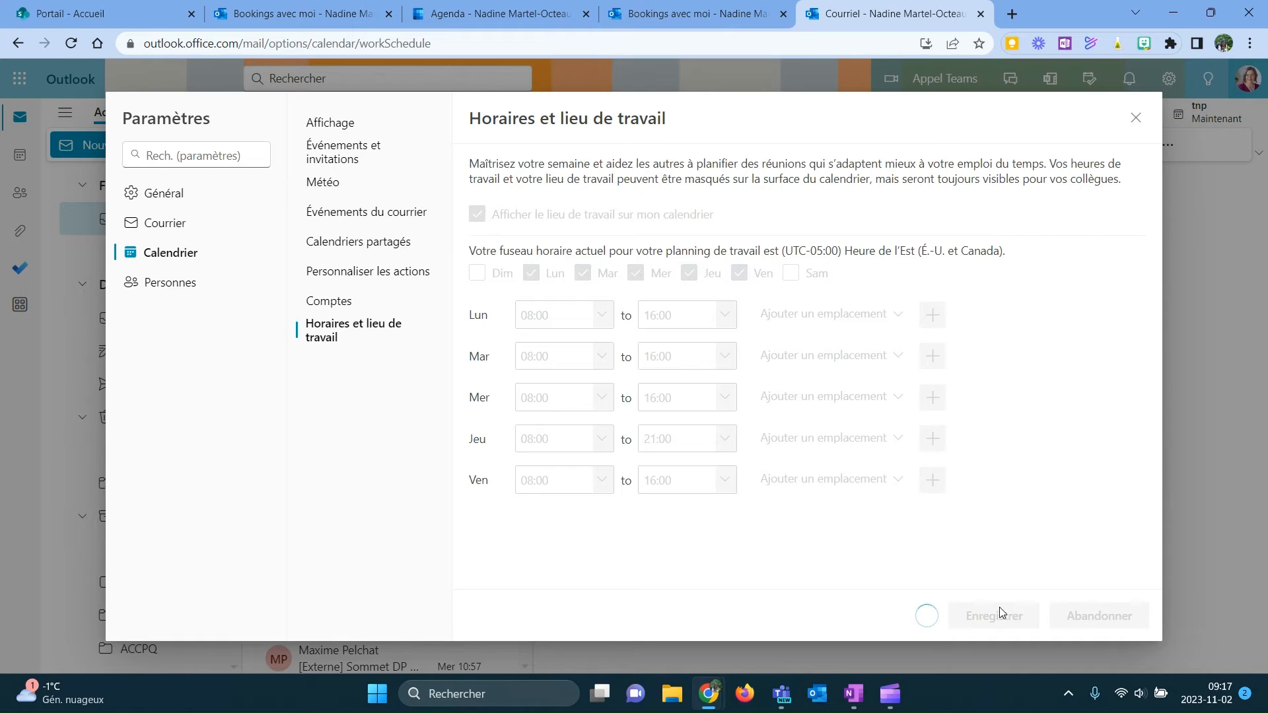
click(726, 11)
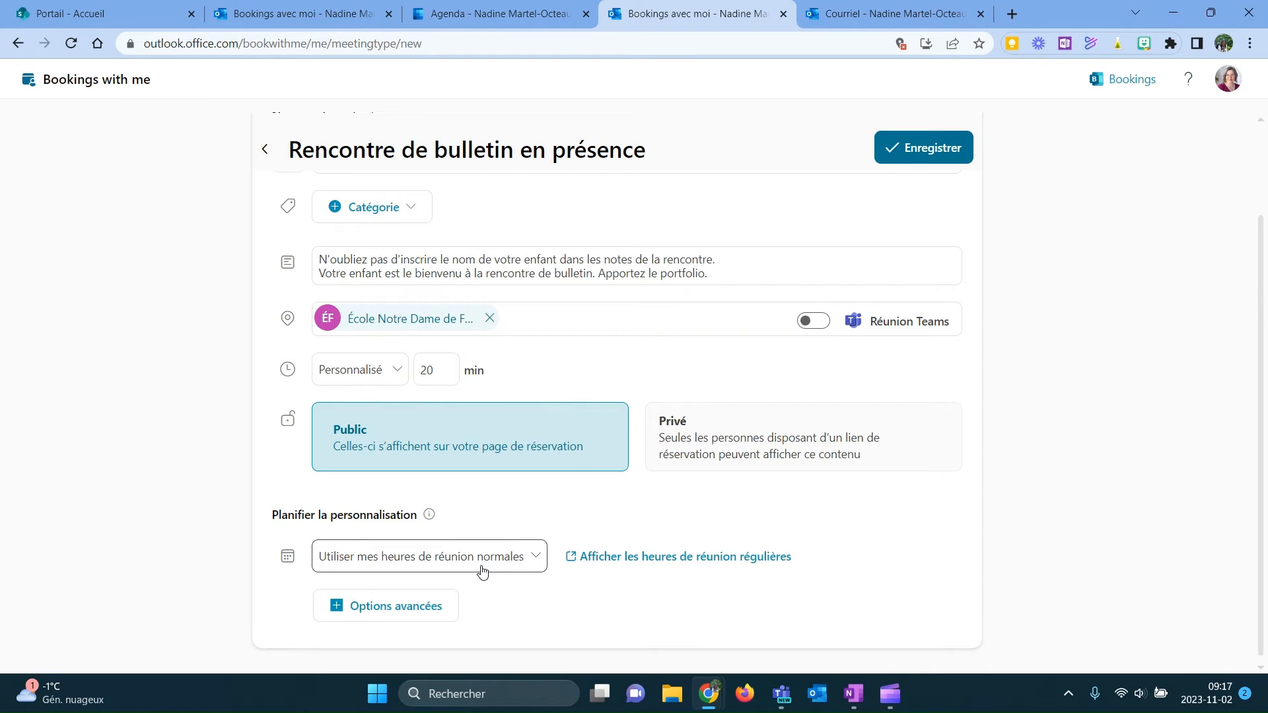
Switch the meeting type to 'Utiliser des heures de disponibilité personnalisées'.
click(503, 559)
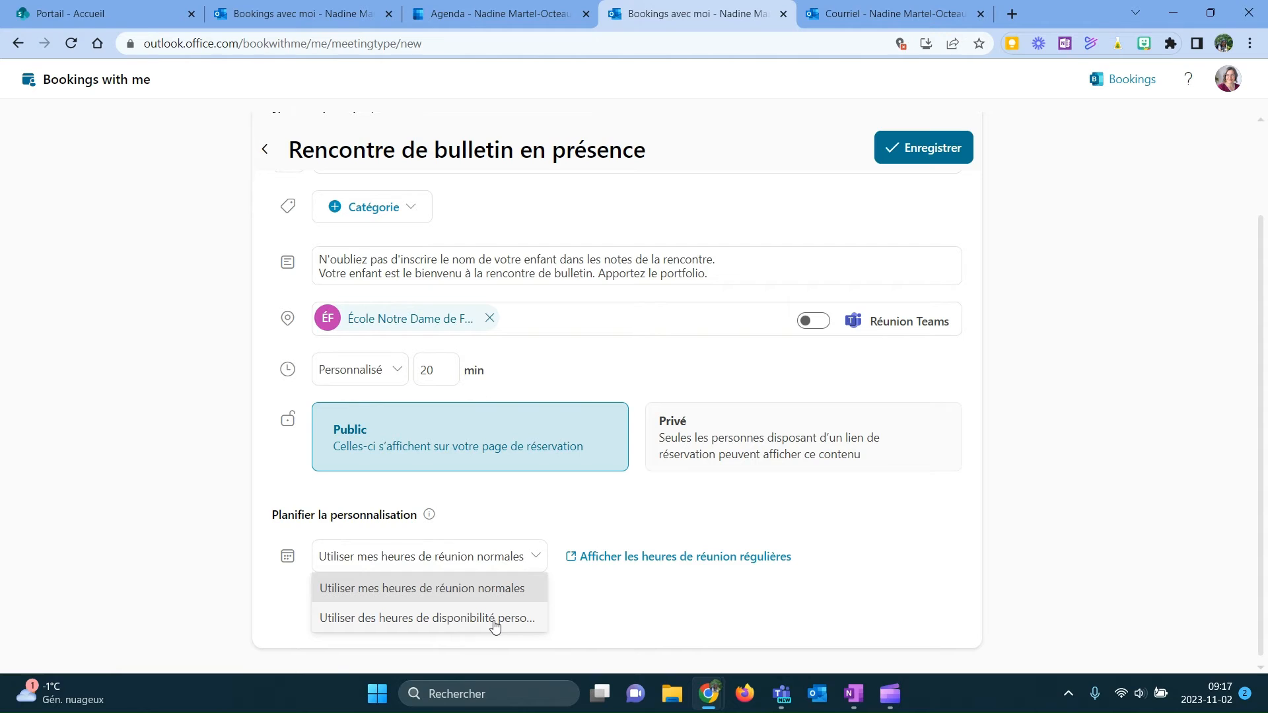
click(495, 622)
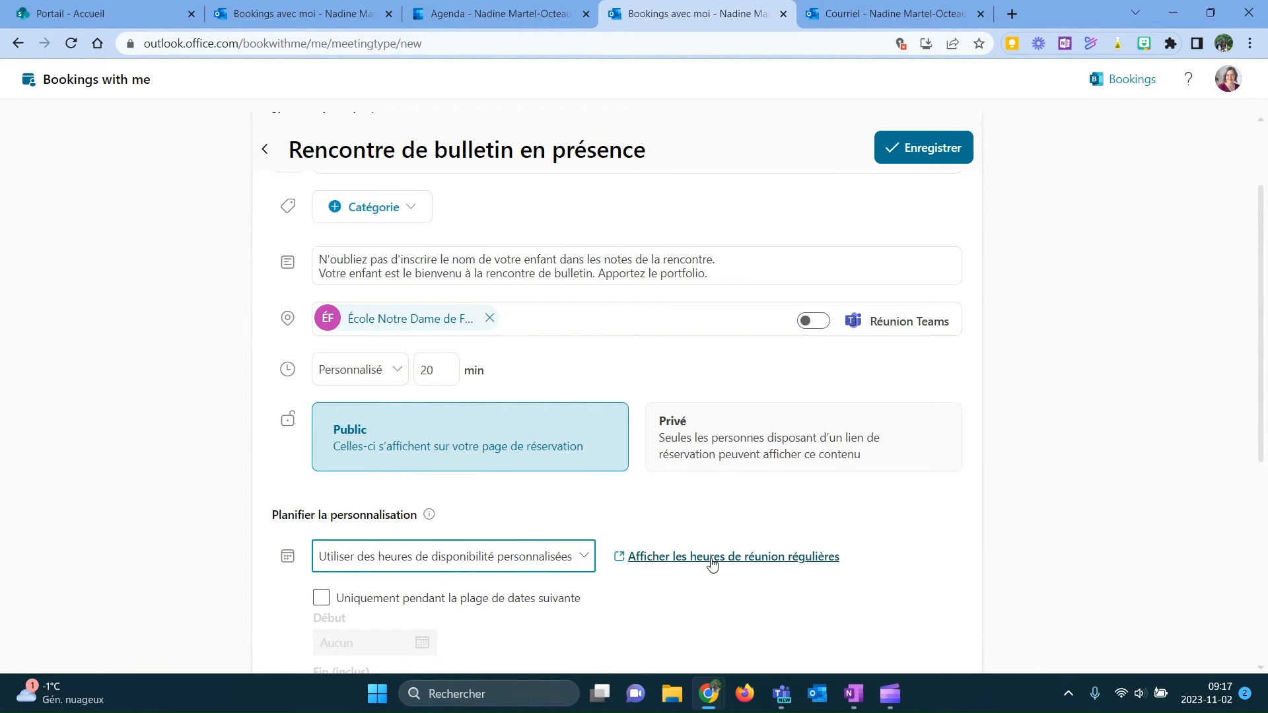
scroll(723, 558, down, 3)
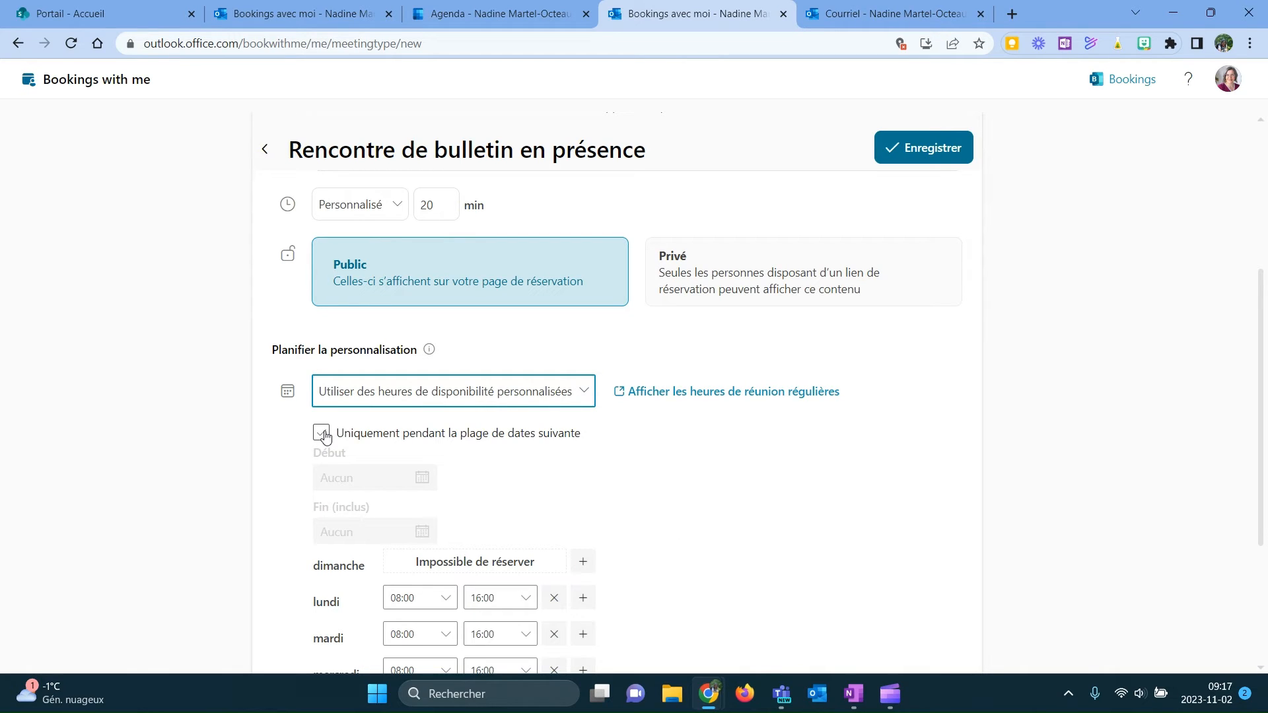
Restrict bookings to the date range 2023-11-16 through 2023-11-17.
click(324, 435)
scroll(417, 394, down, 1)
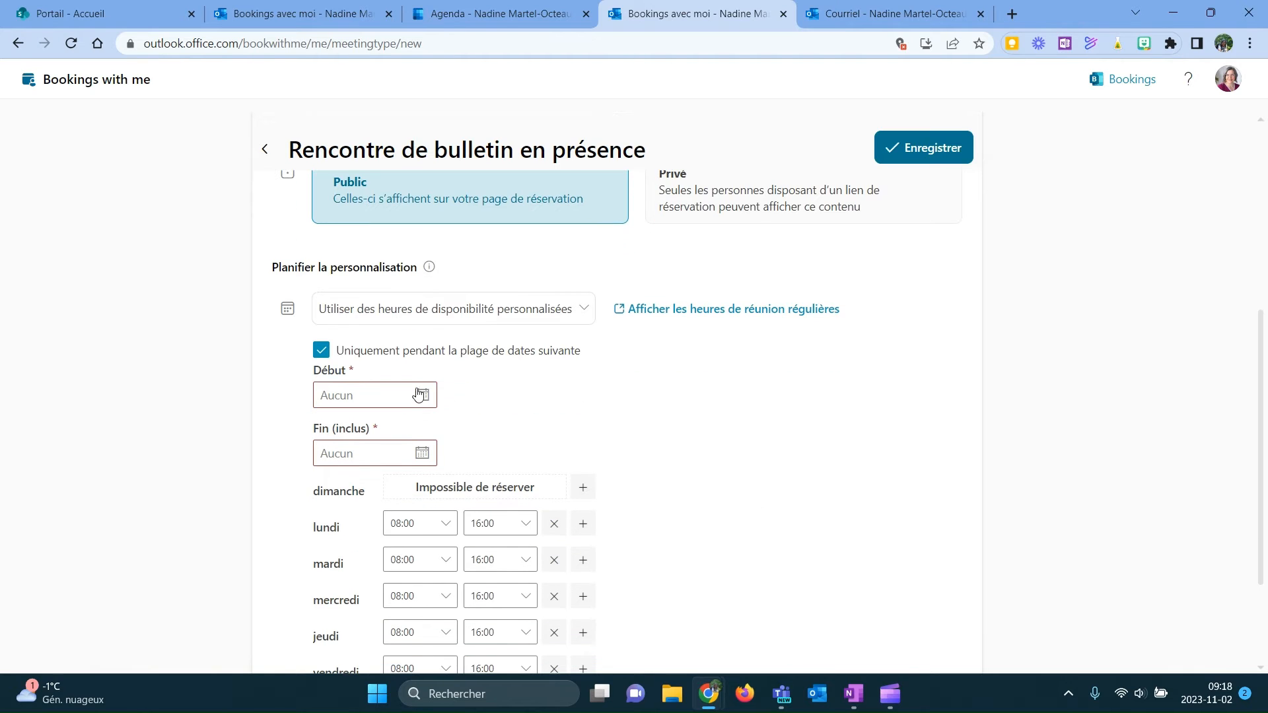
click(423, 395)
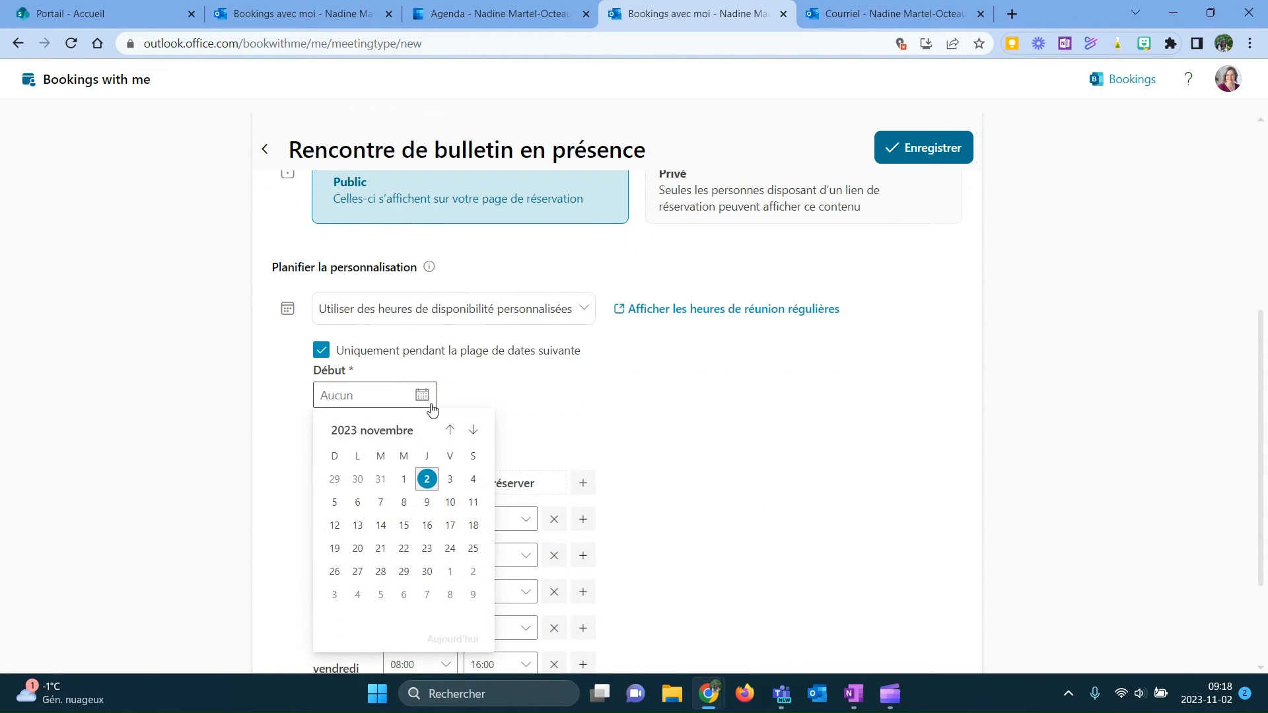
click(433, 531)
click(432, 449)
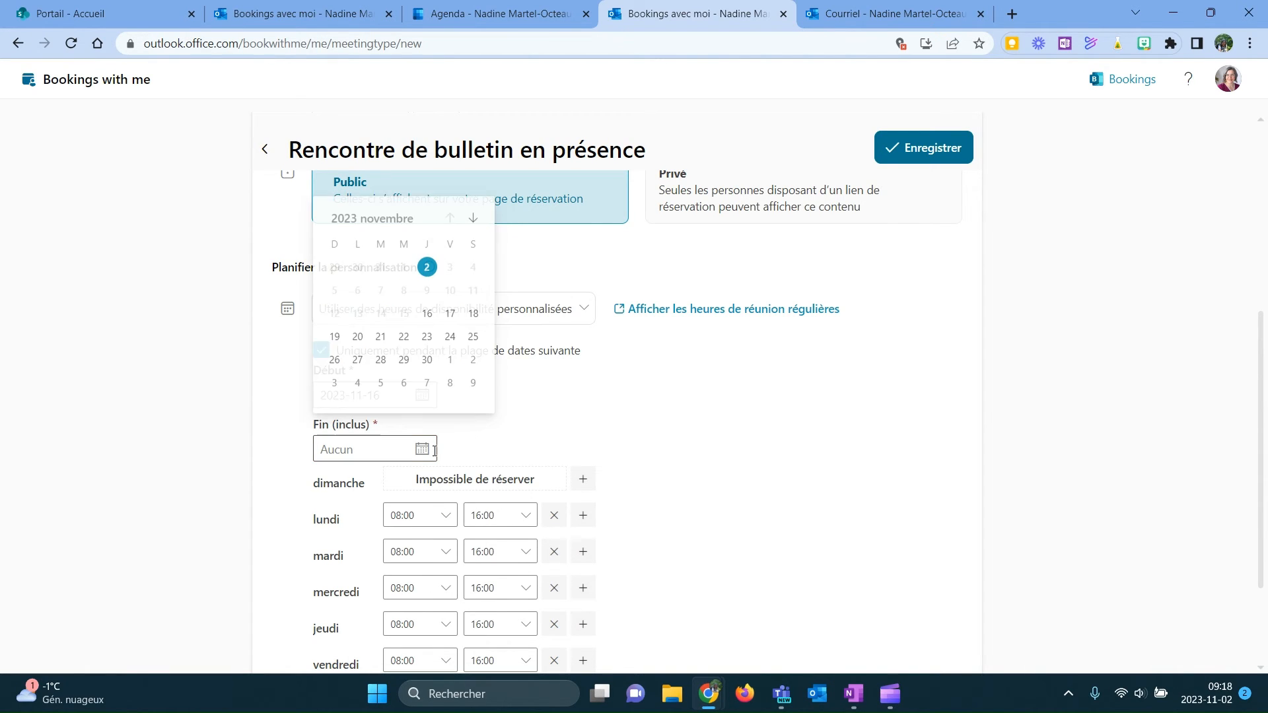
click(450, 312)
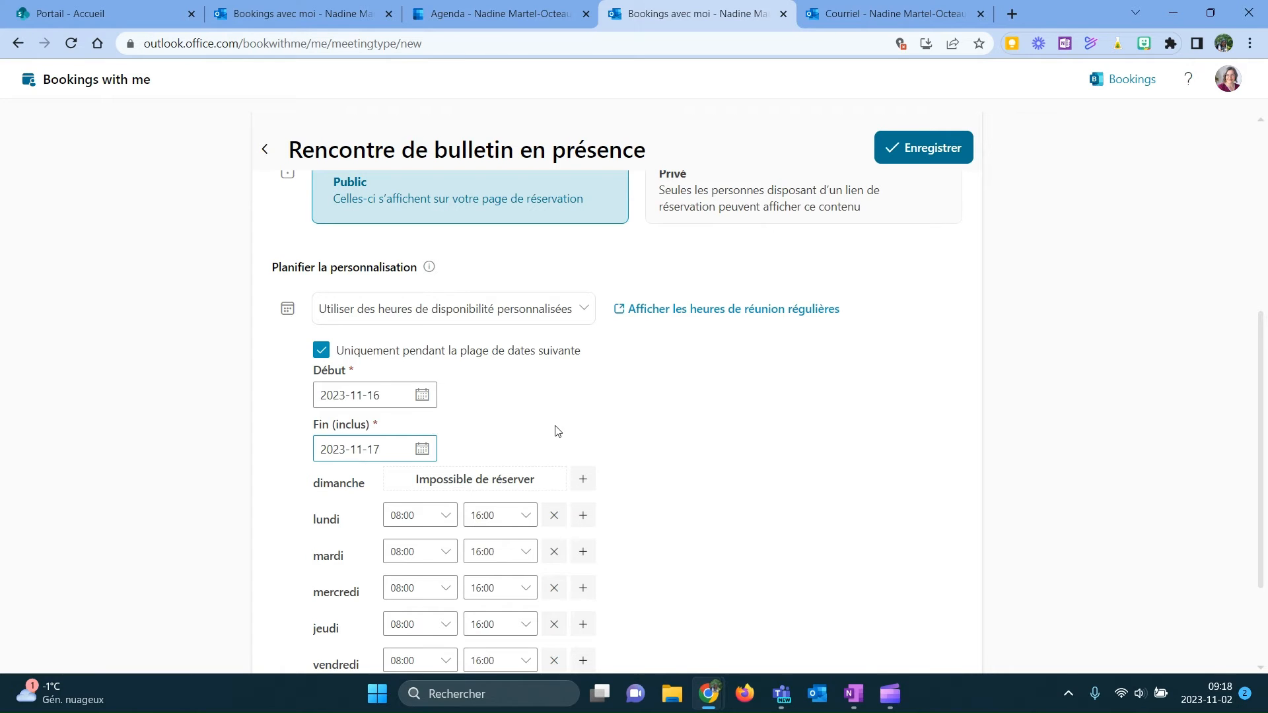
scroll(556, 431, down, 1)
scroll(708, 393, down, 1)
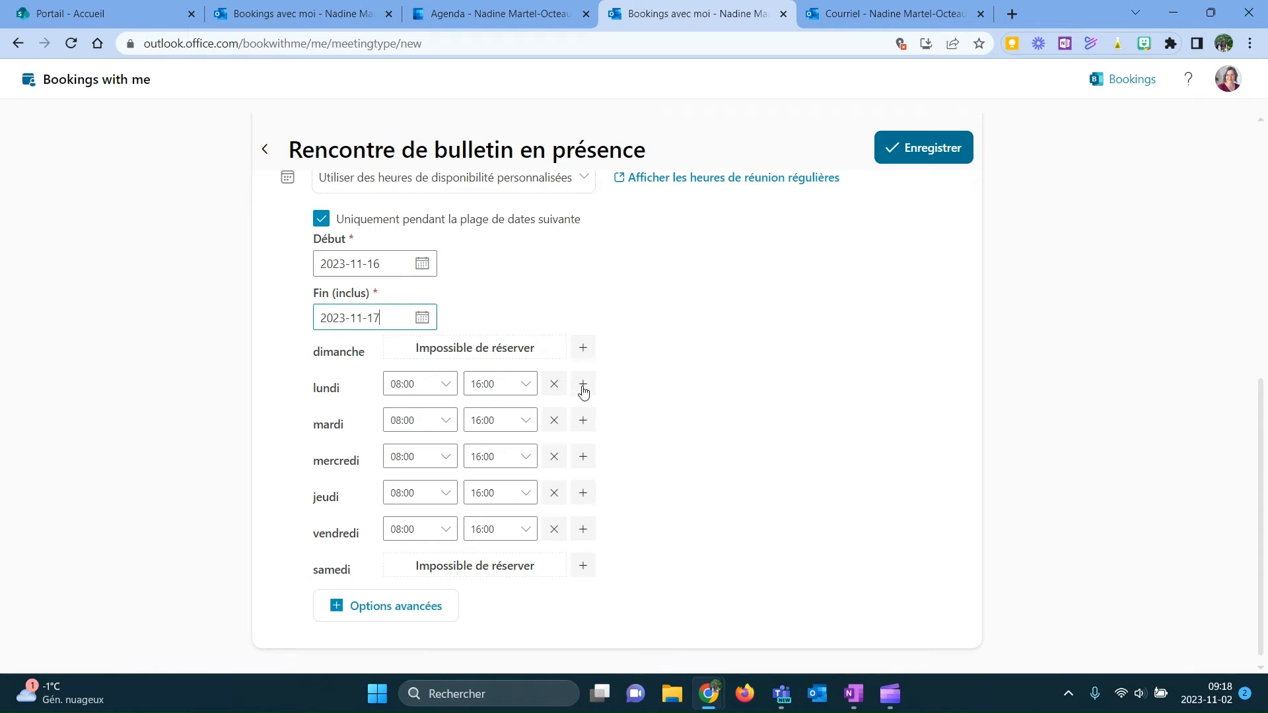
Make Monday to Wednesday unavailable and set Thursday availability to 15:00–17:00.
click(557, 390)
click(555, 419)
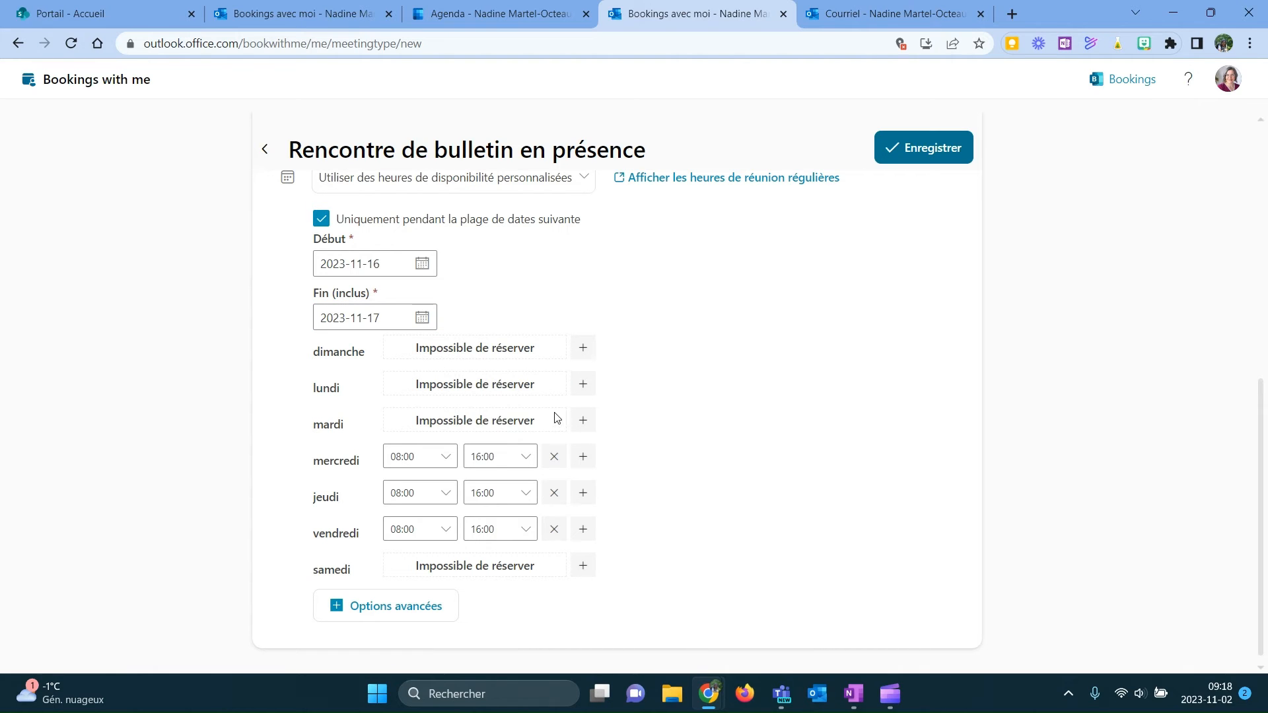
click(556, 458)
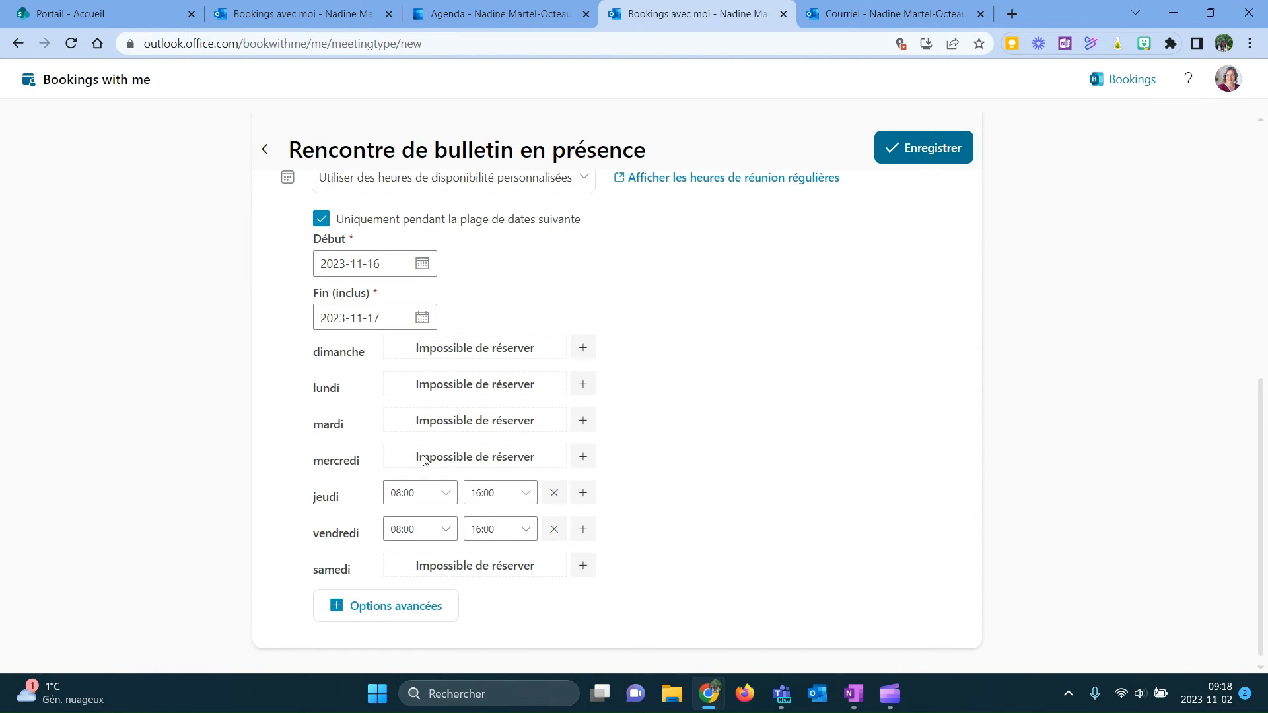
click(445, 501)
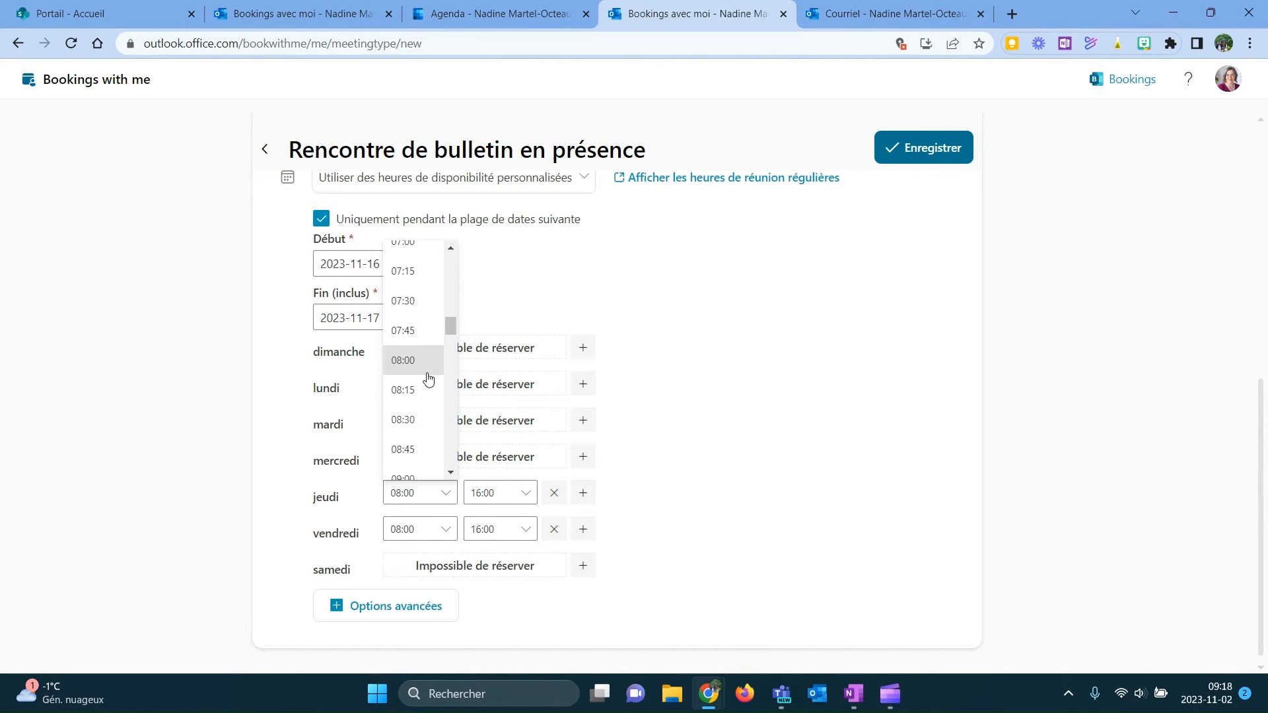
scroll(427, 379, down, 6)
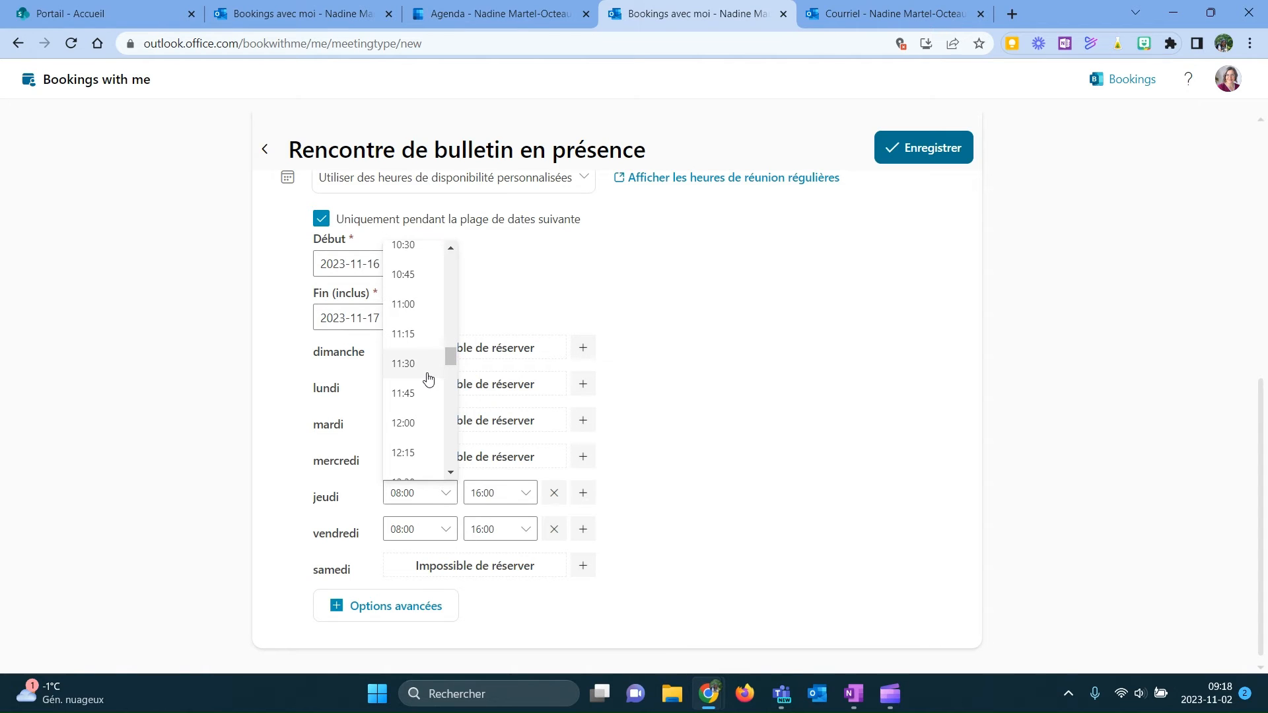
scroll(428, 378, down, 5)
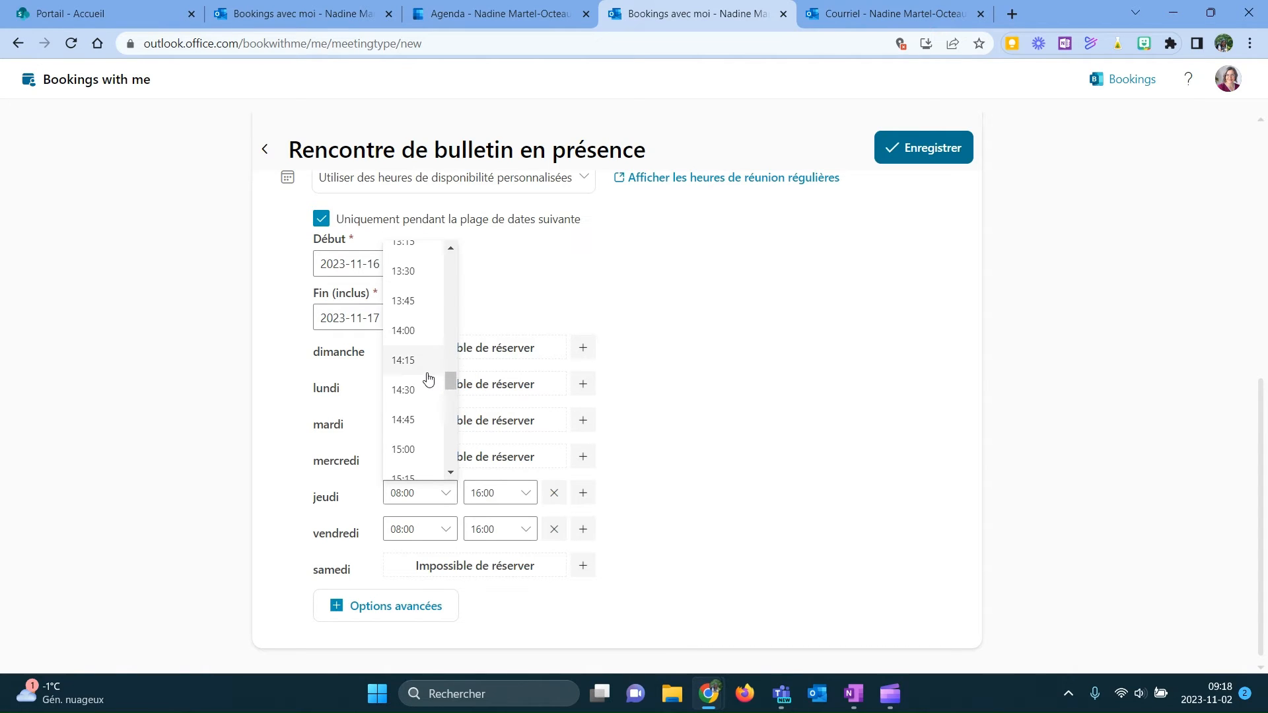
scroll(428, 378, down, 3)
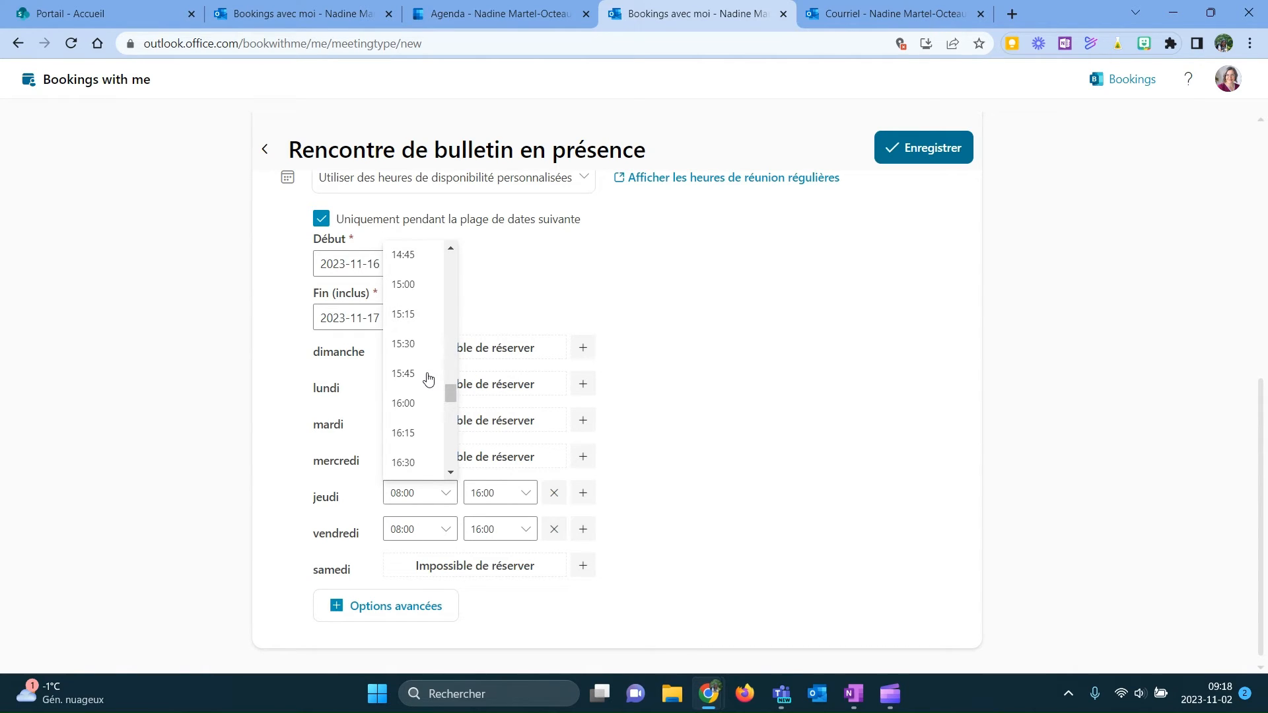
click(429, 297)
click(532, 504)
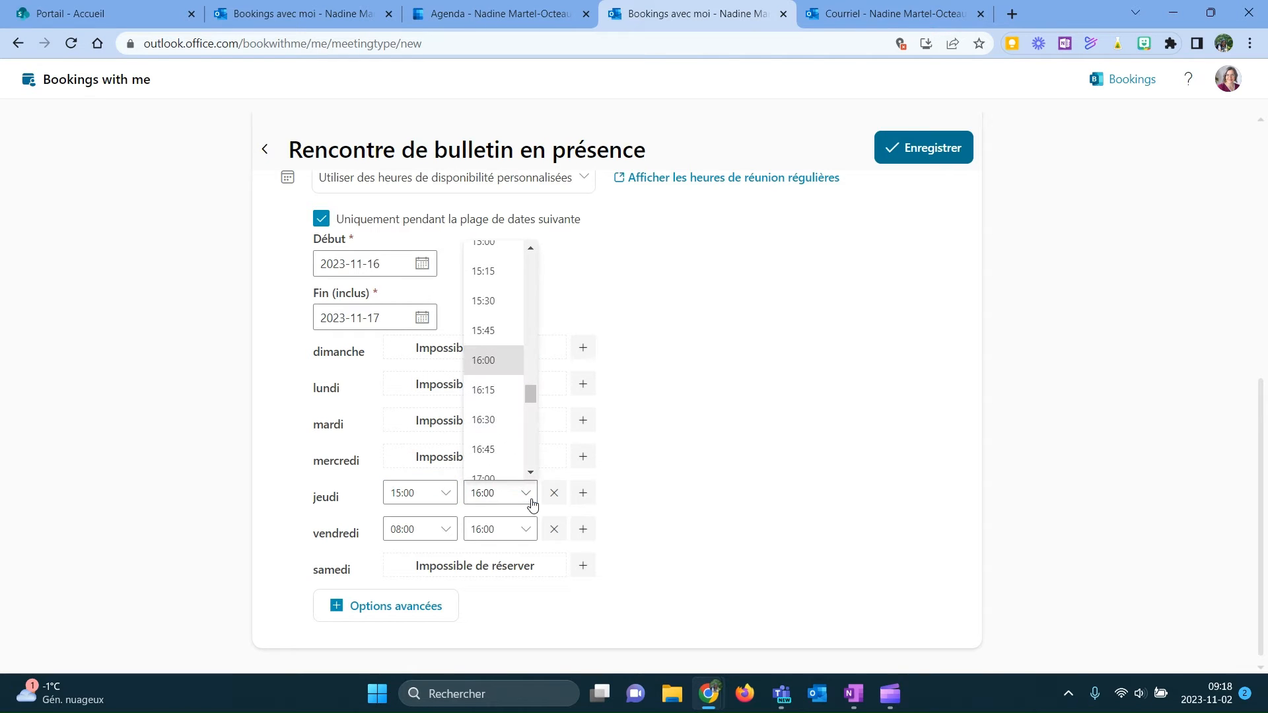
scroll(492, 429, down, 2)
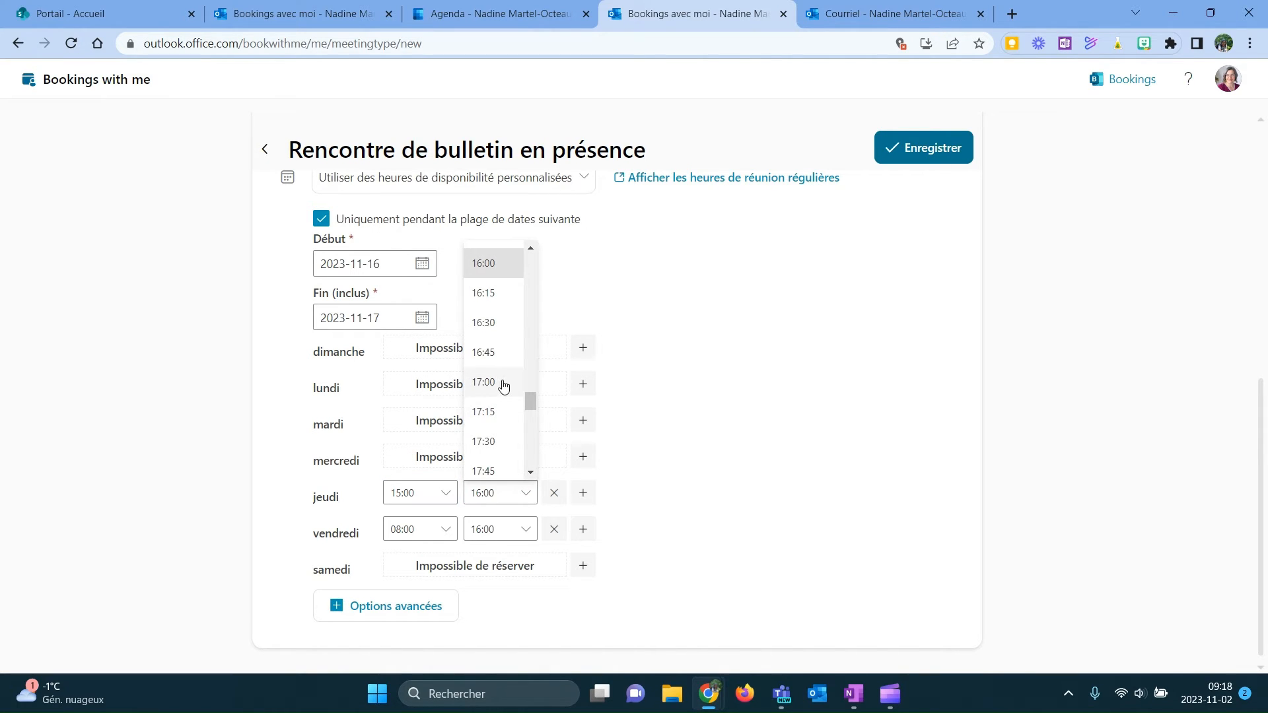
click(504, 383)
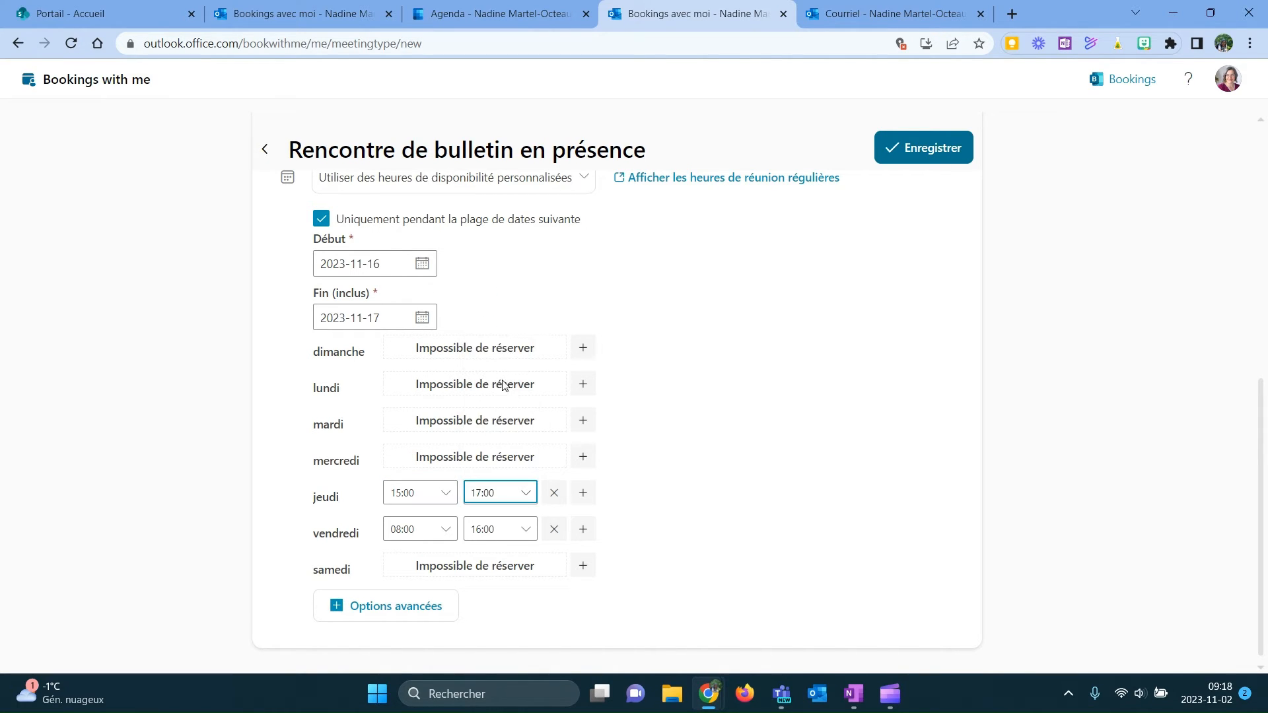
Add a second Thursday availability slot from 18:00 to 21:00.
click(583, 493)
click(456, 522)
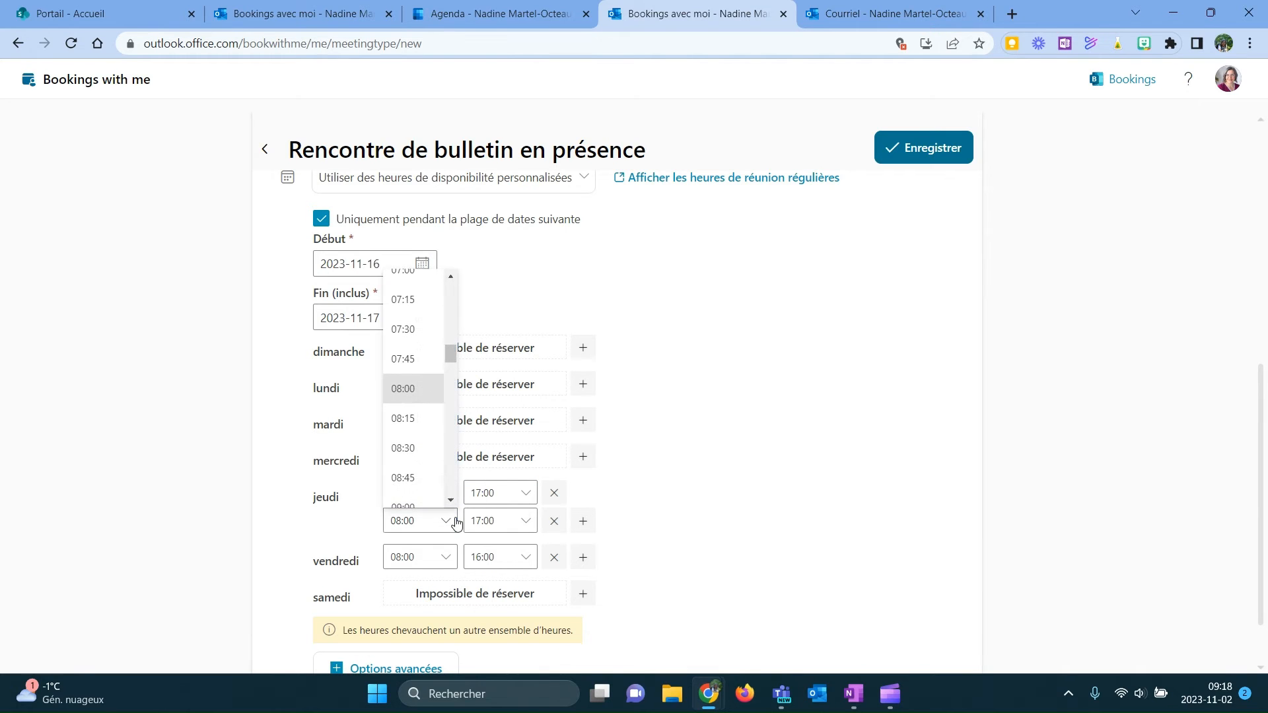
scroll(432, 462, down, 10)
scroll(434, 466, down, 5)
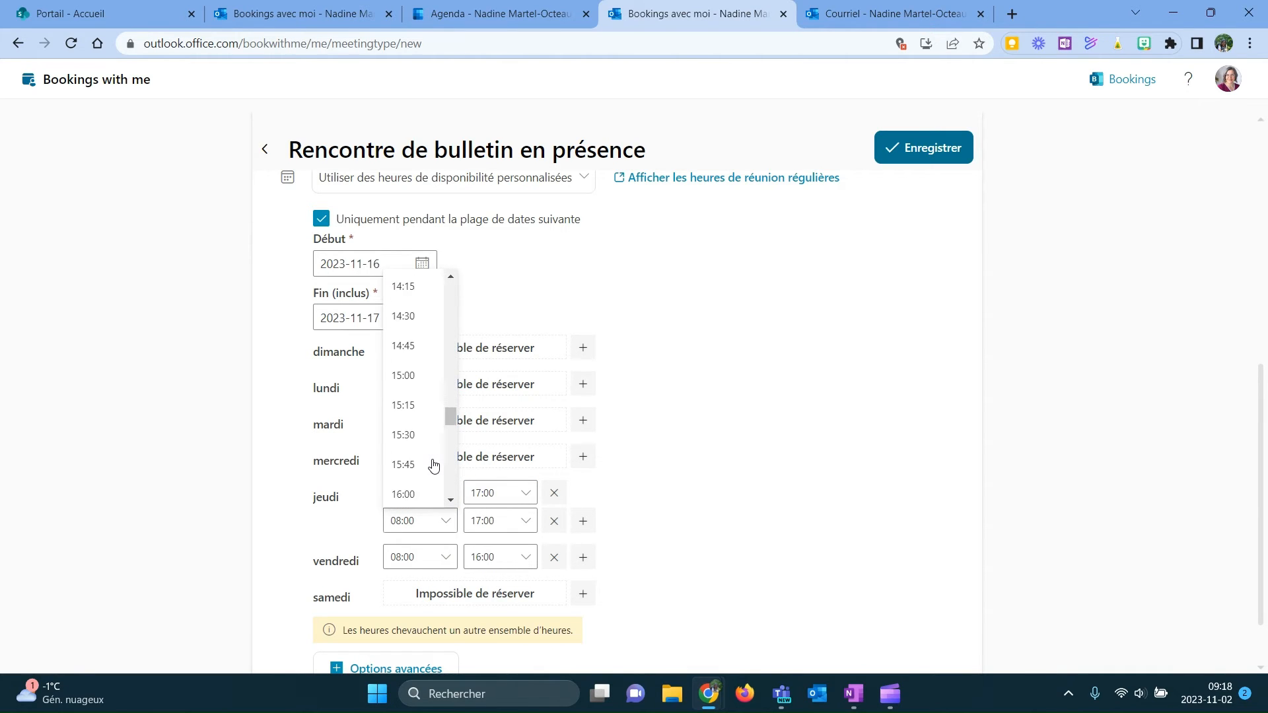
scroll(433, 466, down, 2)
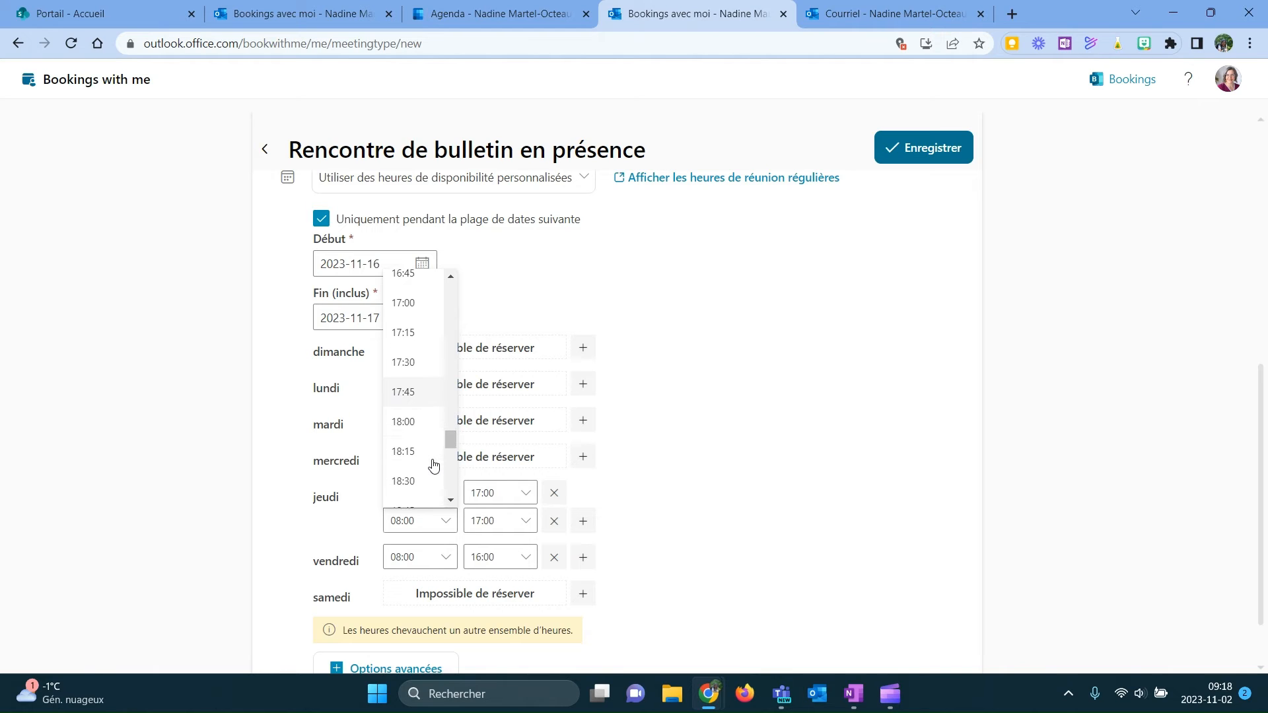
click(430, 438)
click(520, 527)
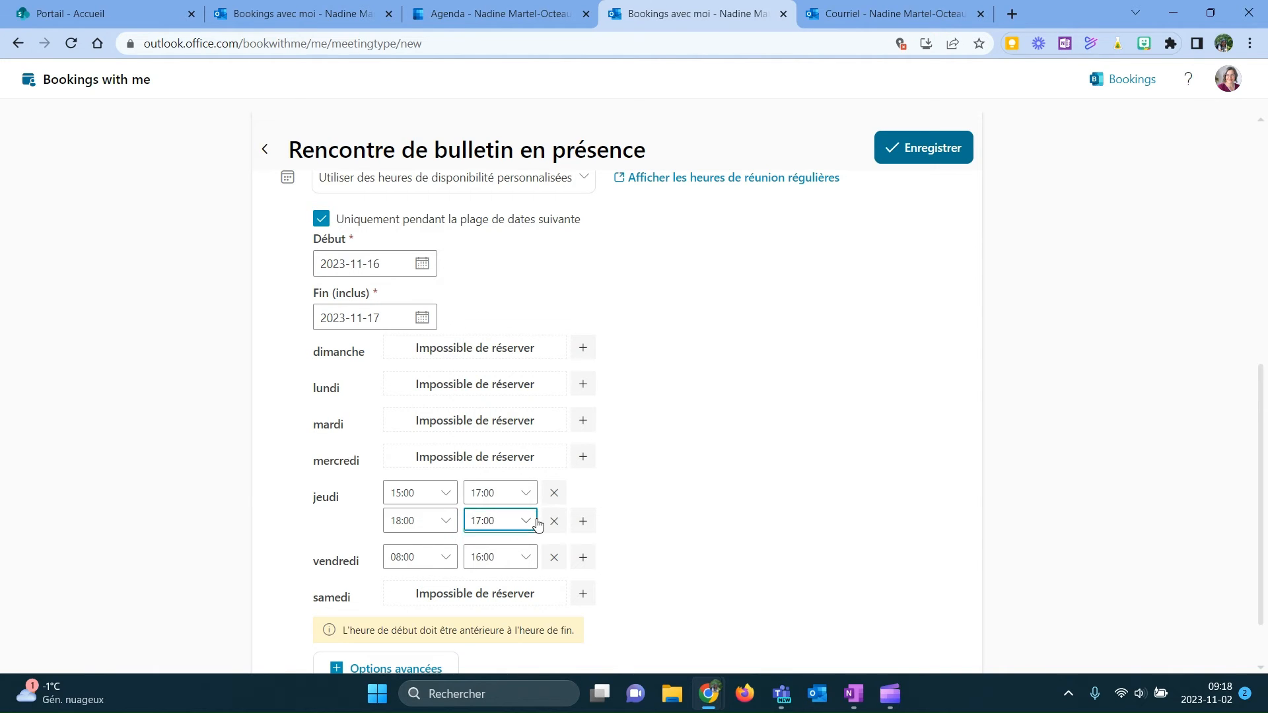
scroll(521, 480, down, 3)
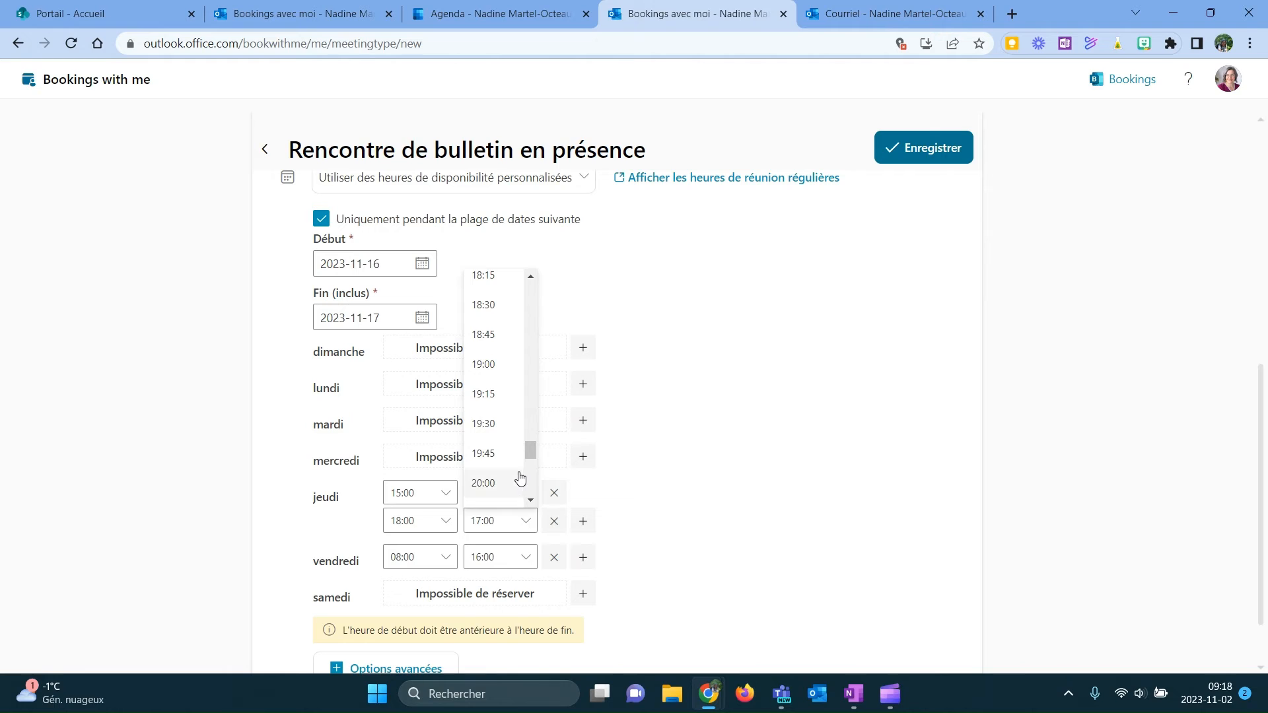
scroll(519, 475, down, 3)
scroll(501, 451, down, 2)
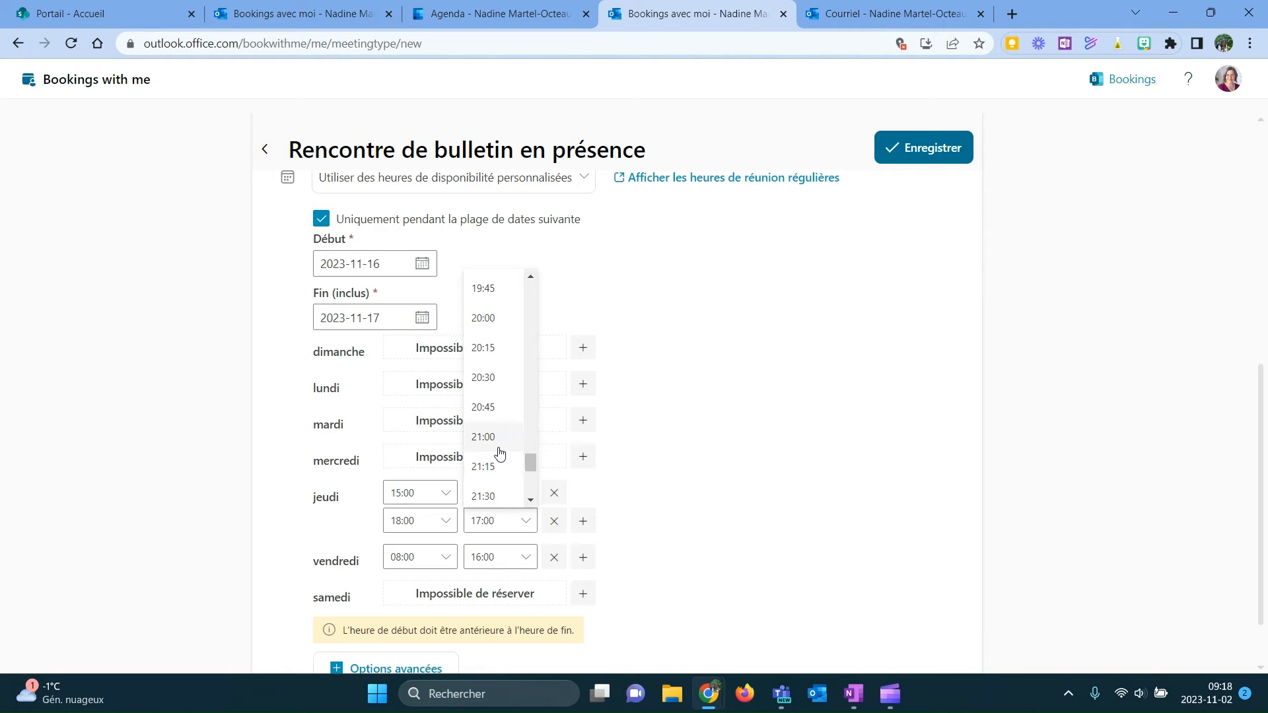
click(497, 446)
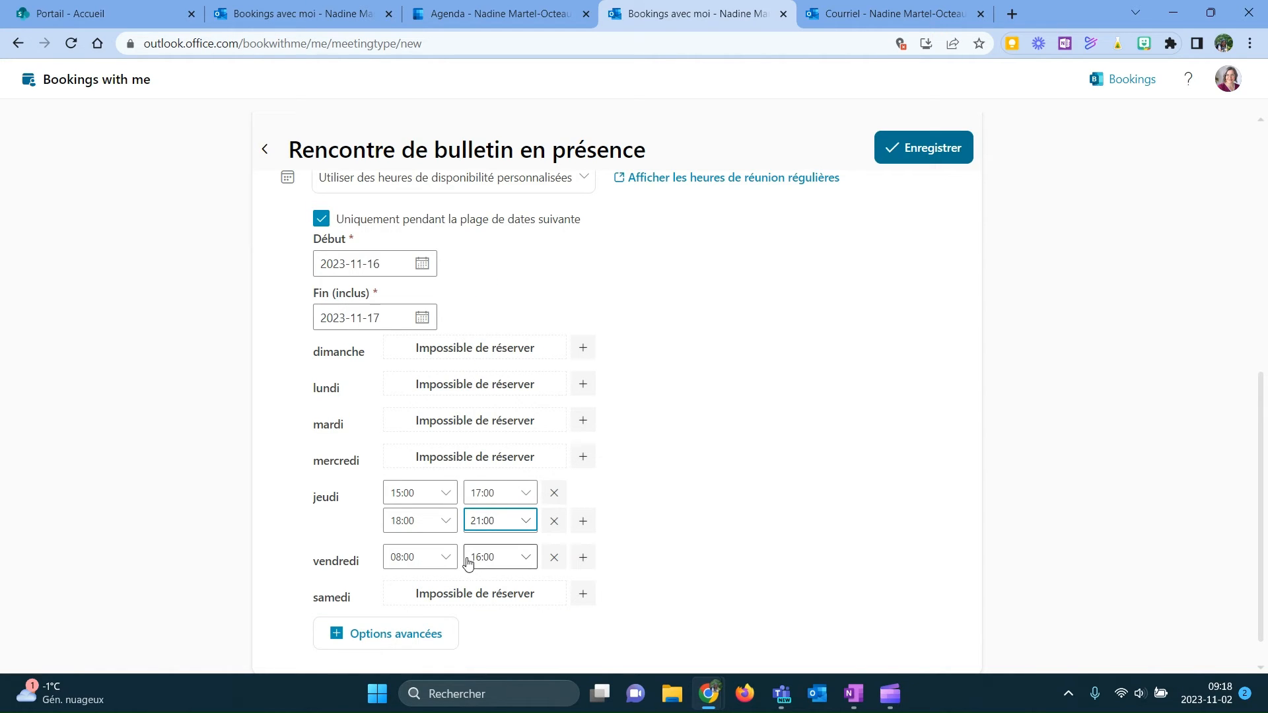
Change Friday's availability end time to 11:30.
click(525, 558)
scroll(511, 474, up, 10)
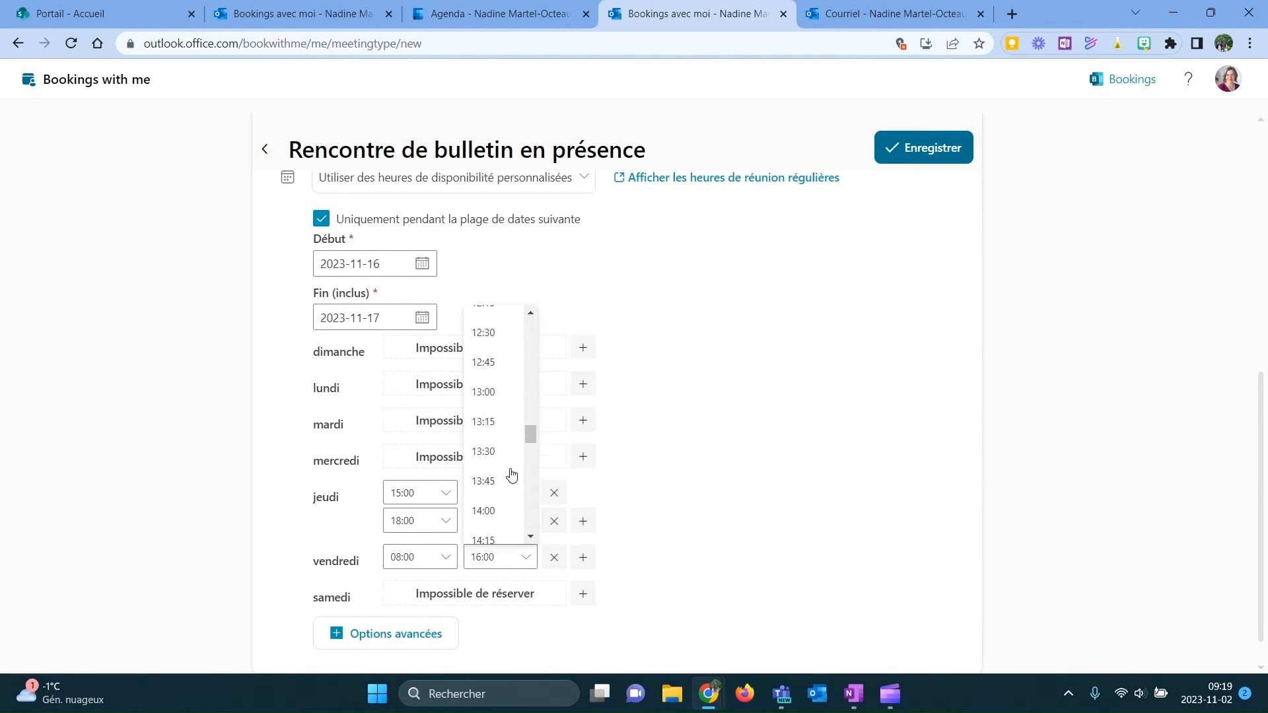
scroll(511, 474, down, 3)
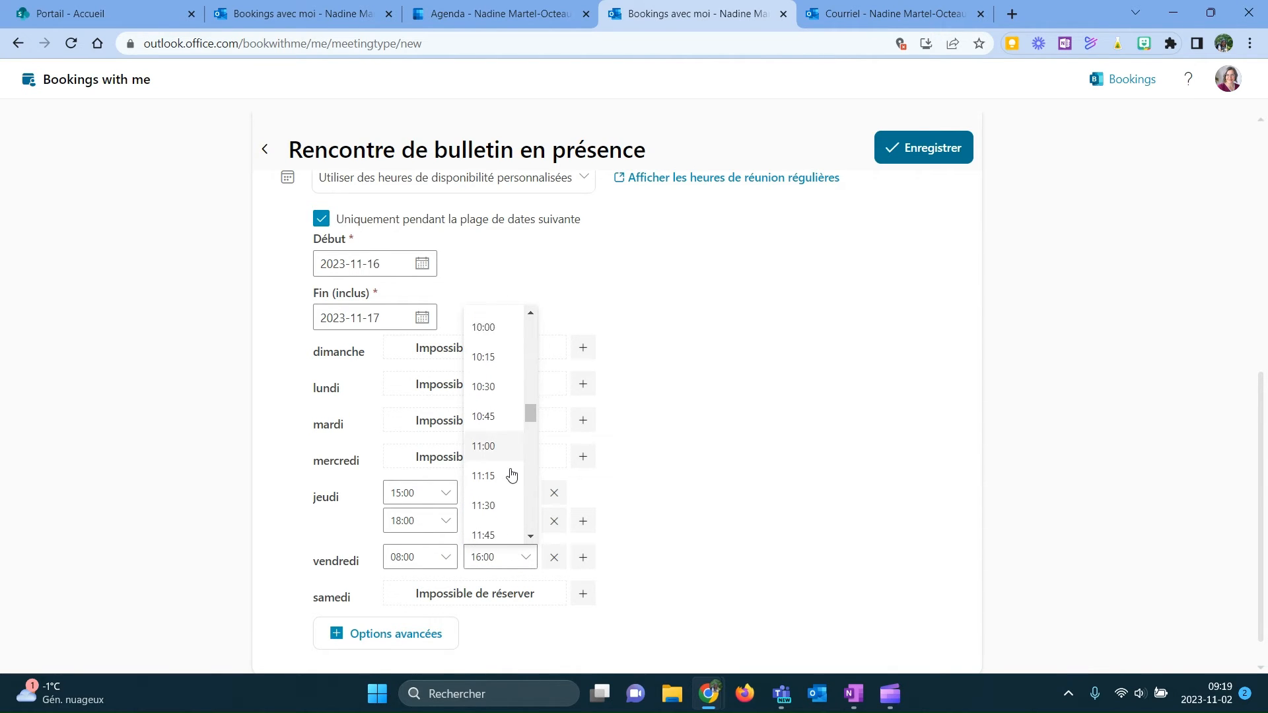
click(508, 458)
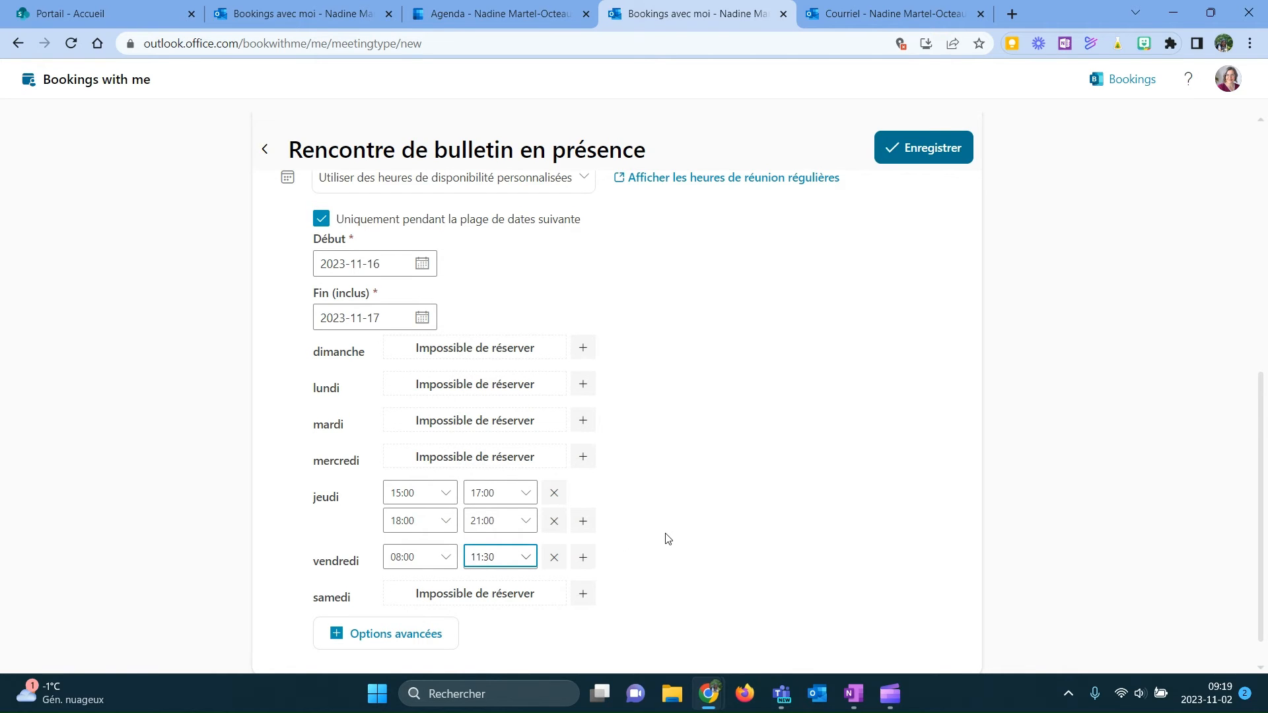
scroll(667, 539, down, 1)
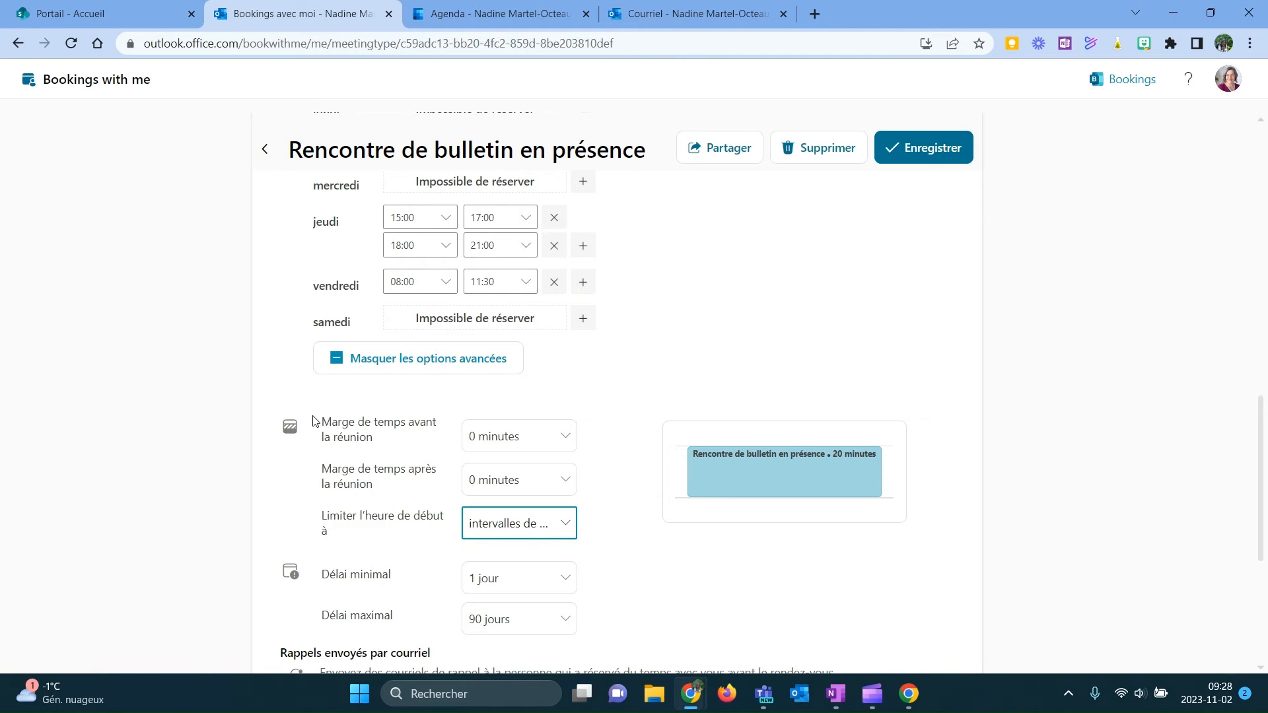
Set 'Limiter l'heure de début à' to 'intervalles de 20 minutes' under Options avancées.
click(506, 530)
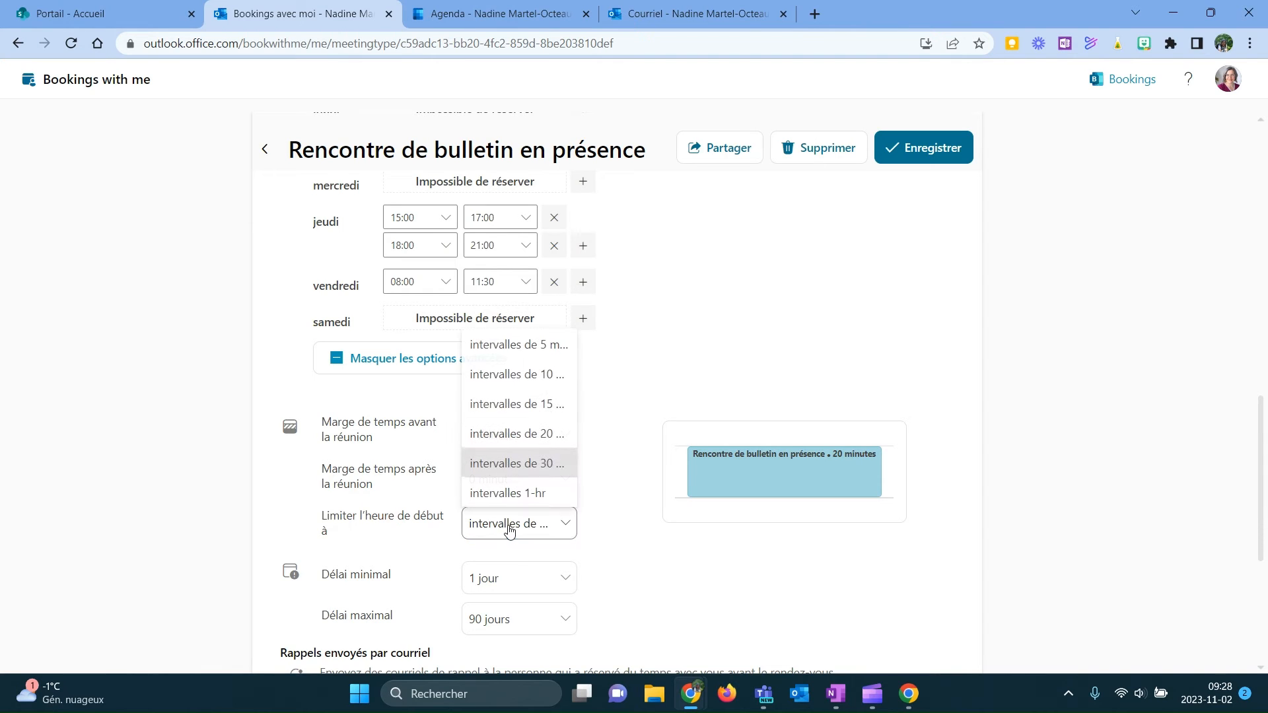
click(552, 436)
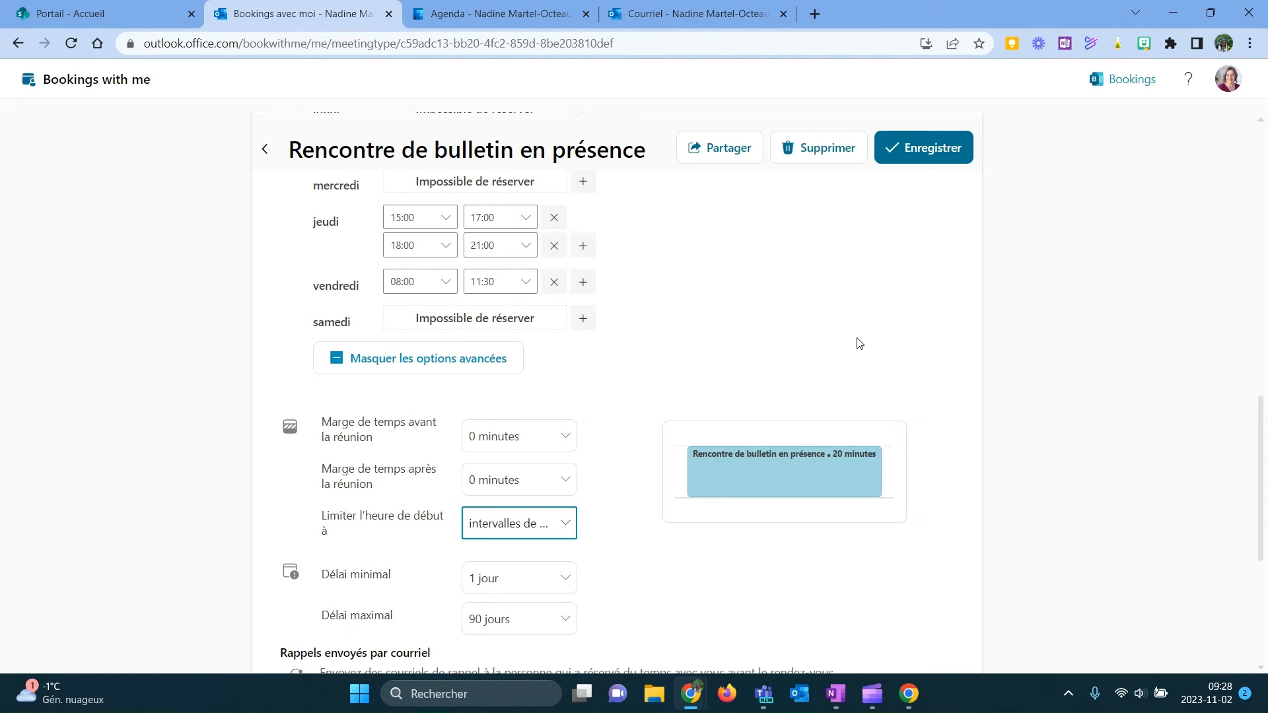
scroll(860, 339, down, 1)
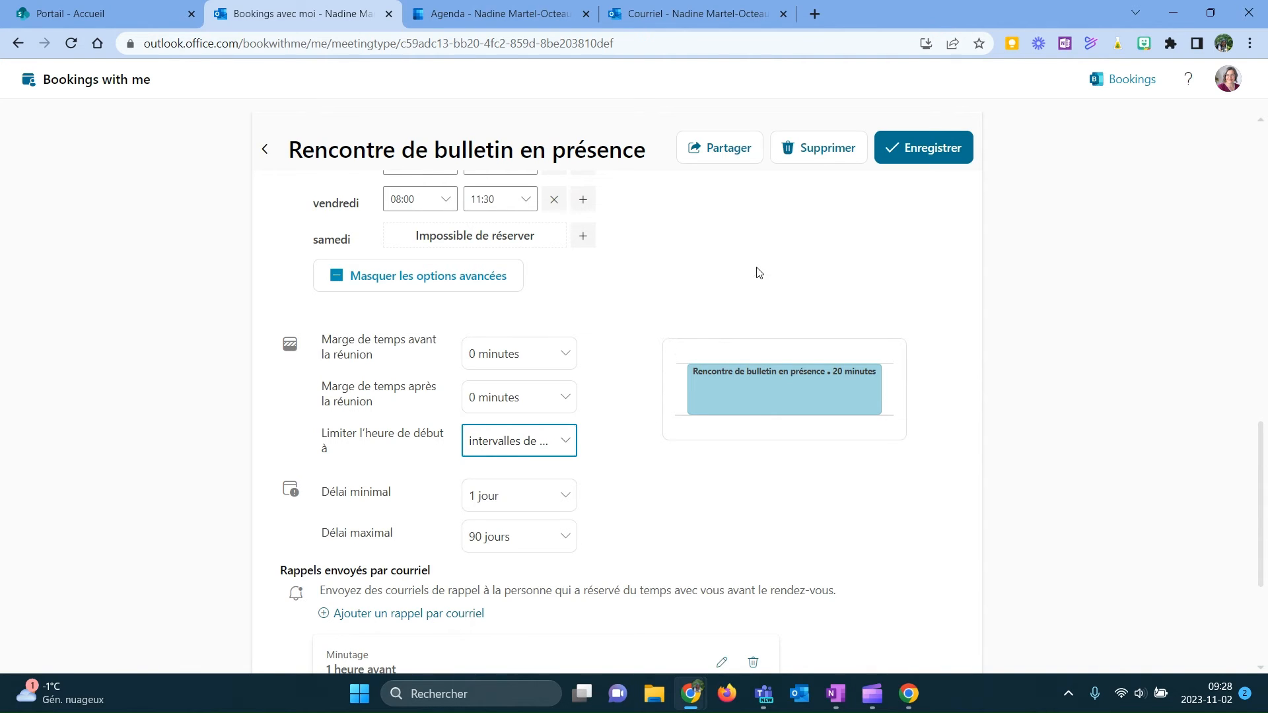
Set the minimum booking notice (Délai minimal) to 1 jour.
scroll(758, 272, down, 1)
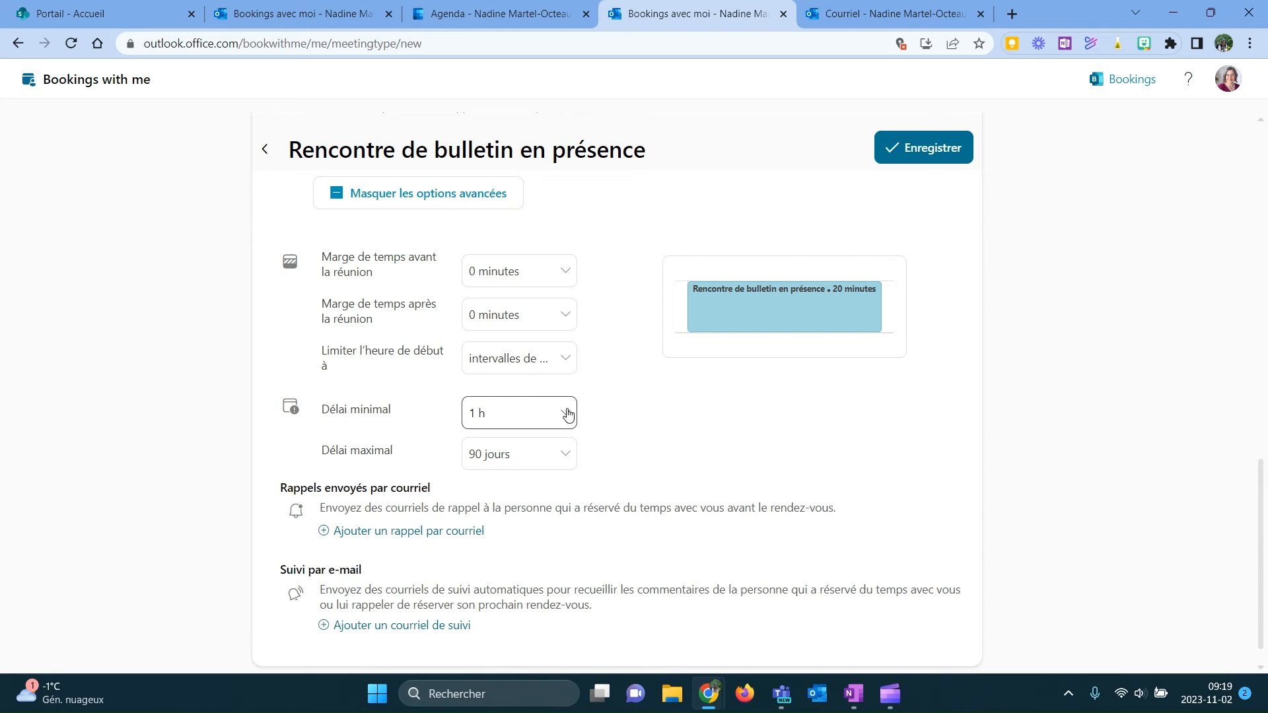
click(567, 413)
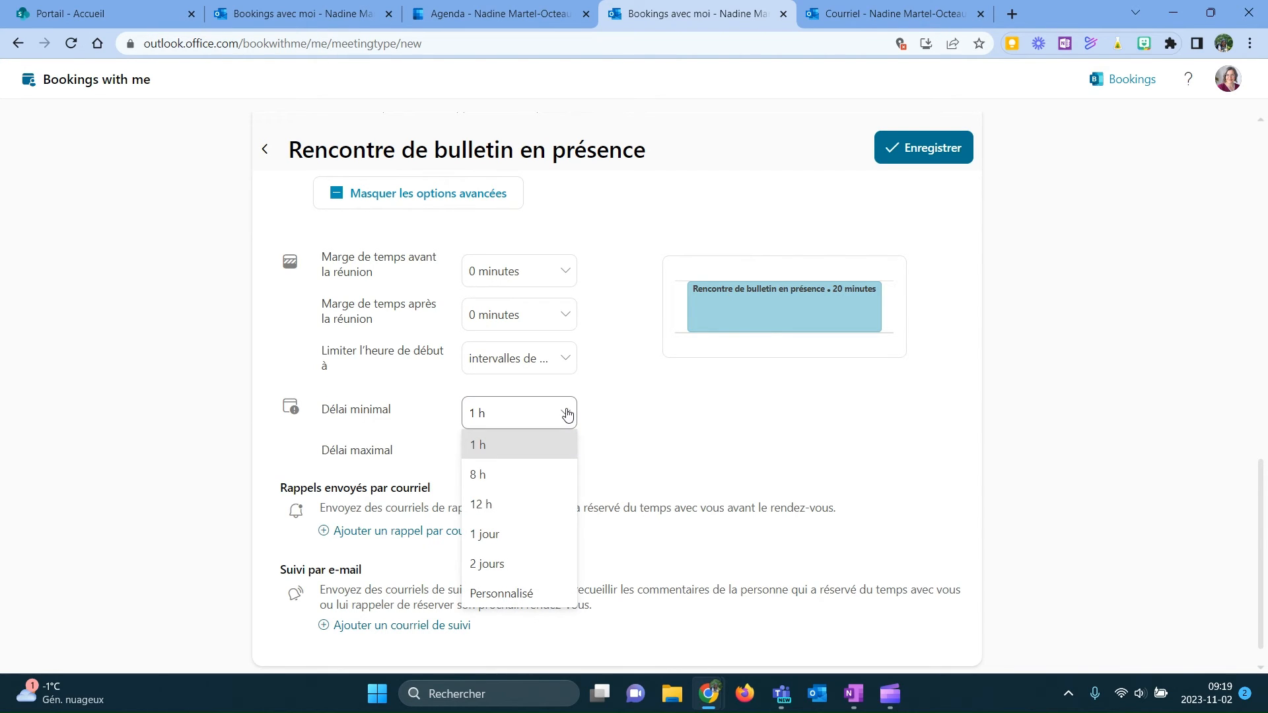
click(523, 534)
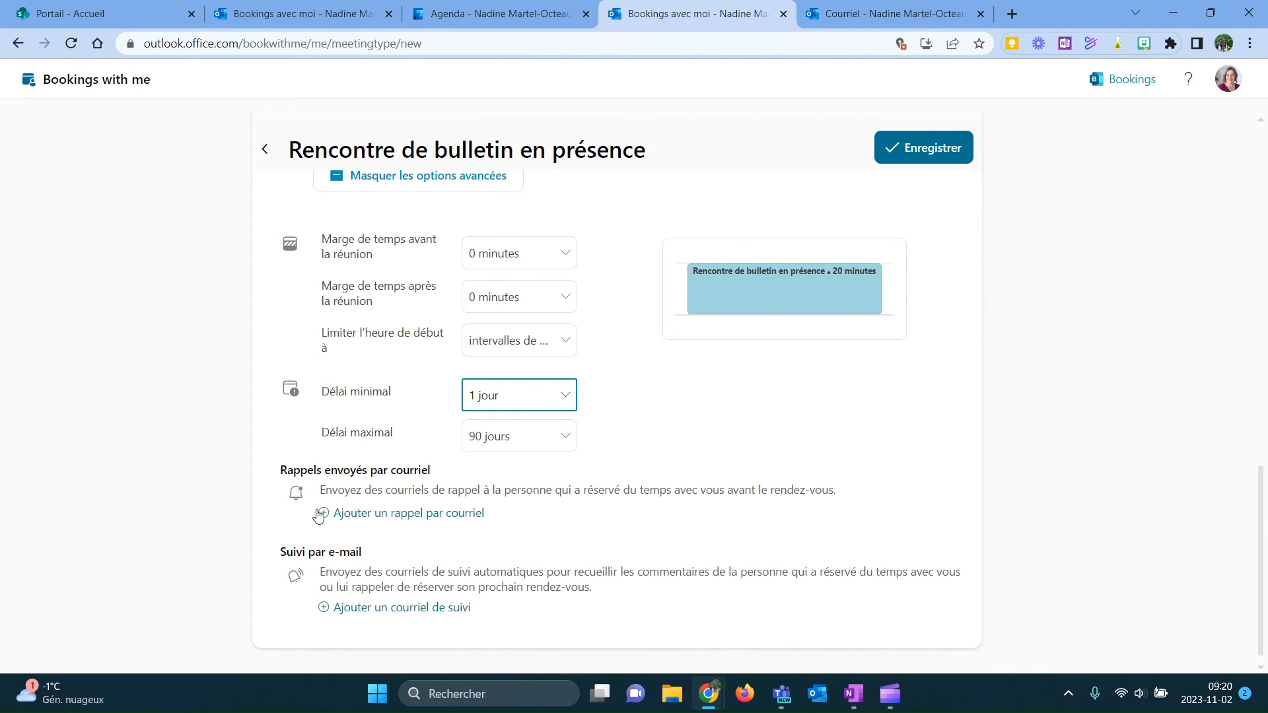
Add an email reminder sent 1 heure avant with a greeting about the report-card meeting and the teacher's signature.
click(325, 514)
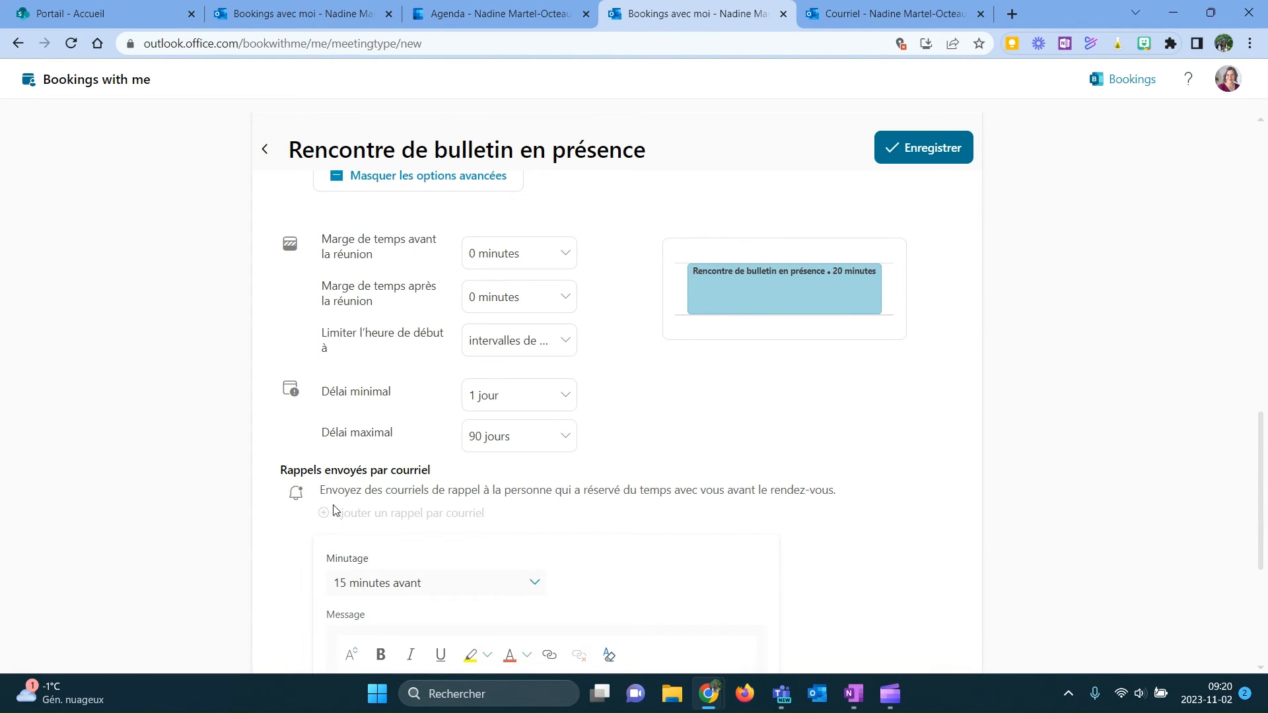
scroll(552, 519, down, 1)
click(537, 506)
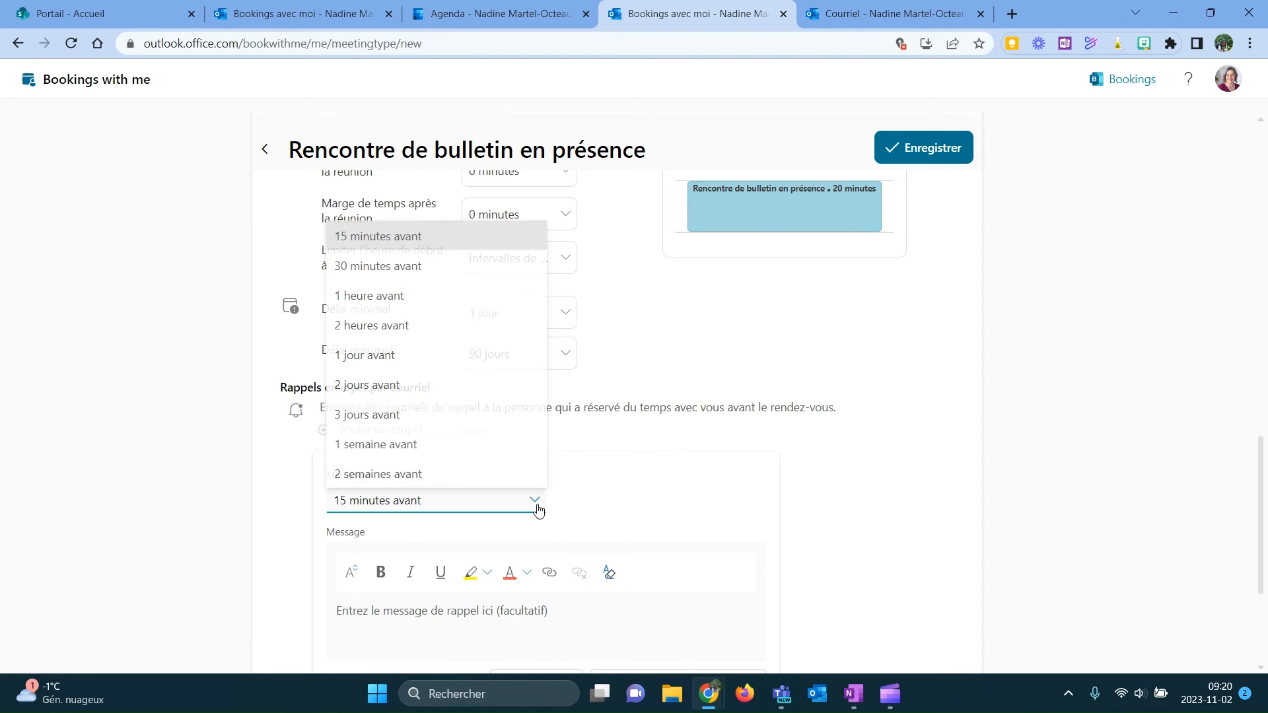
click(433, 298)
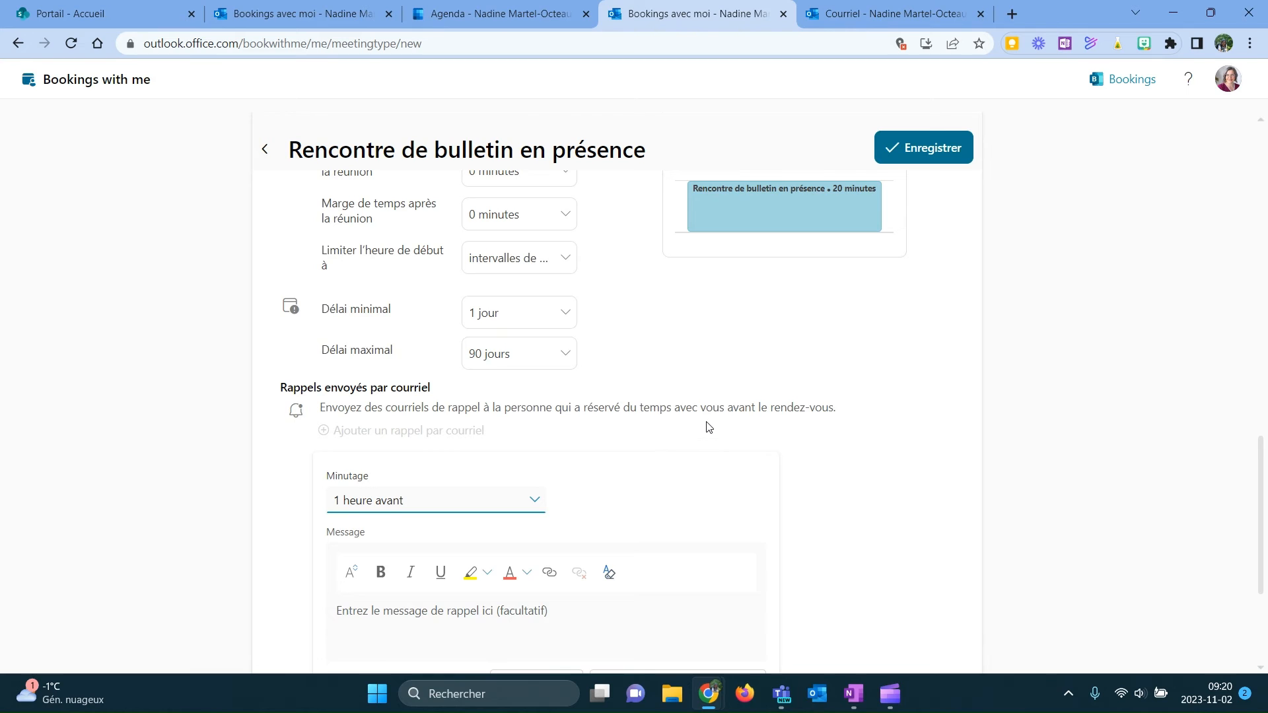
scroll(705, 426, down, 2)
click(446, 444)
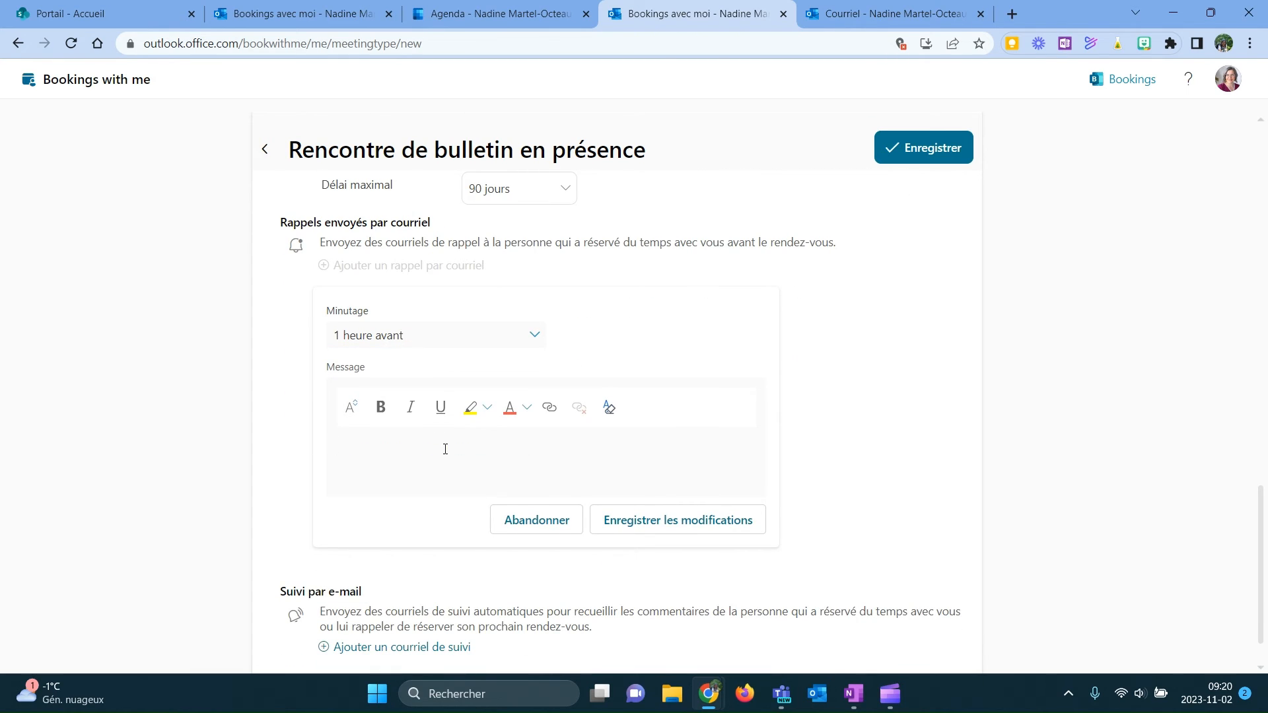
text(BonjourNous nous rencontrons dans une heu)
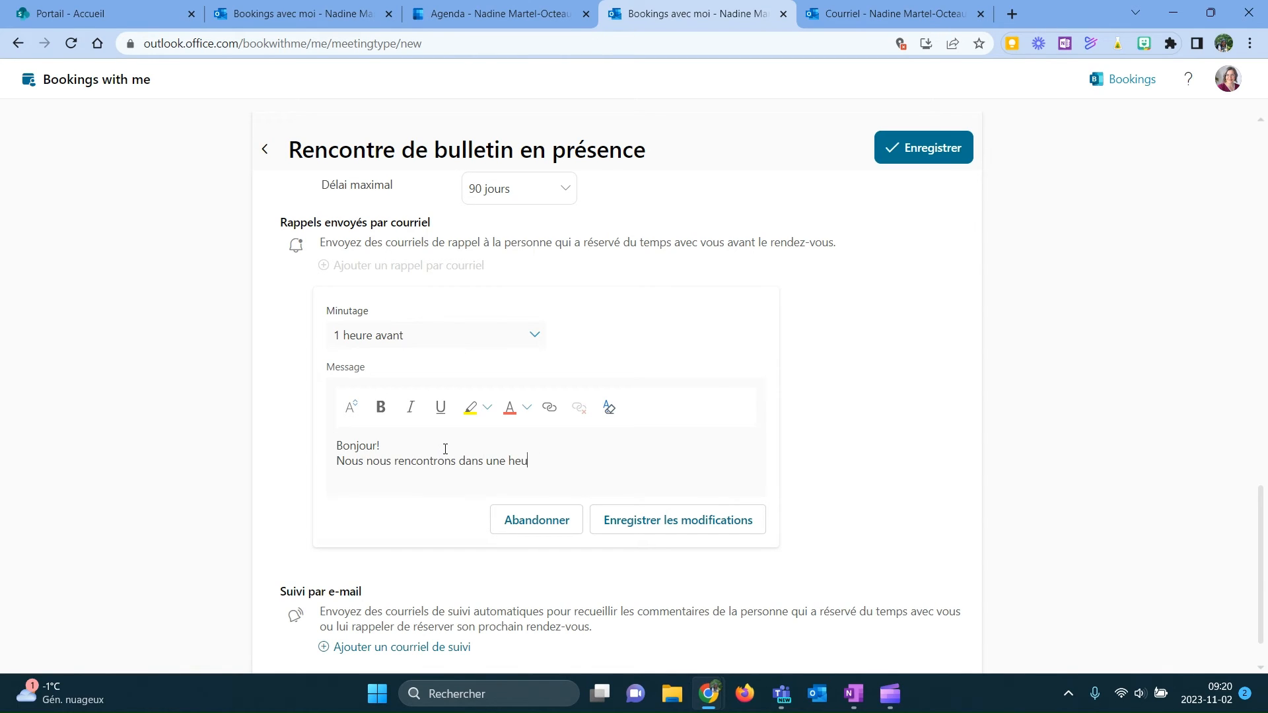
text(re à l'école pour le bulletin de votre enfant. `)
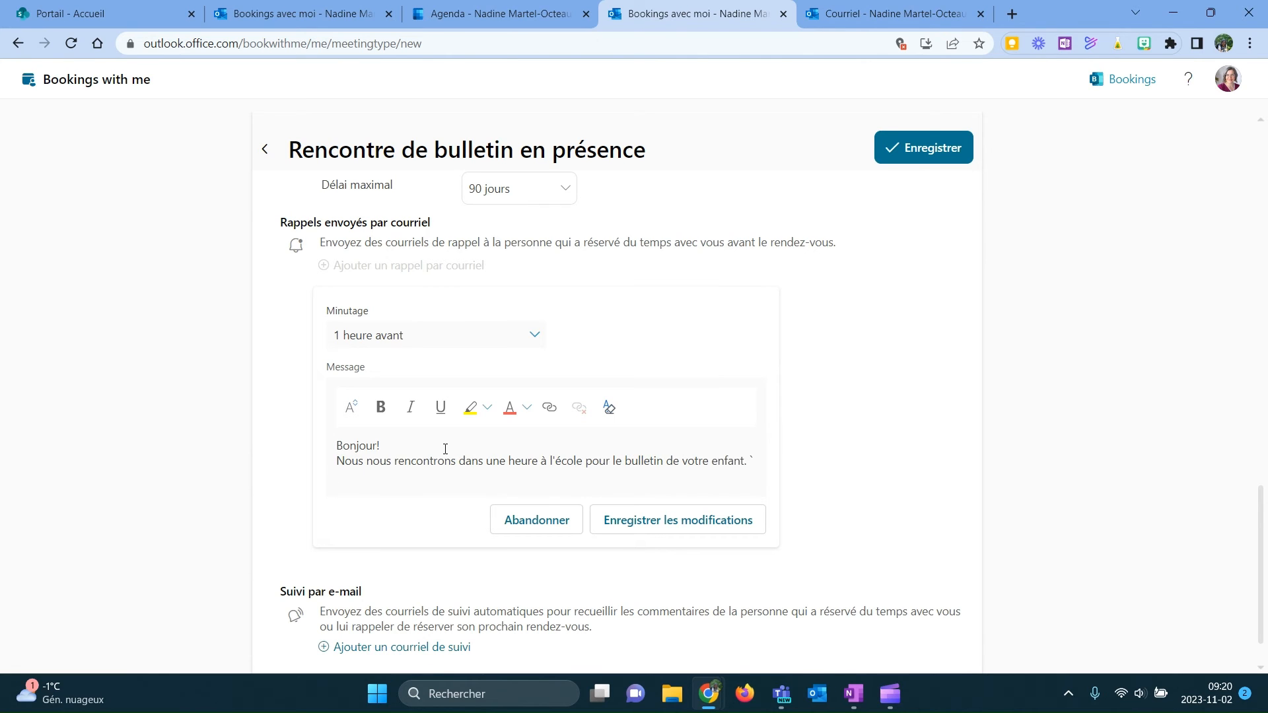
key(Return)
text(À bientôt,)
key(Return)
text(Mme Nadine)
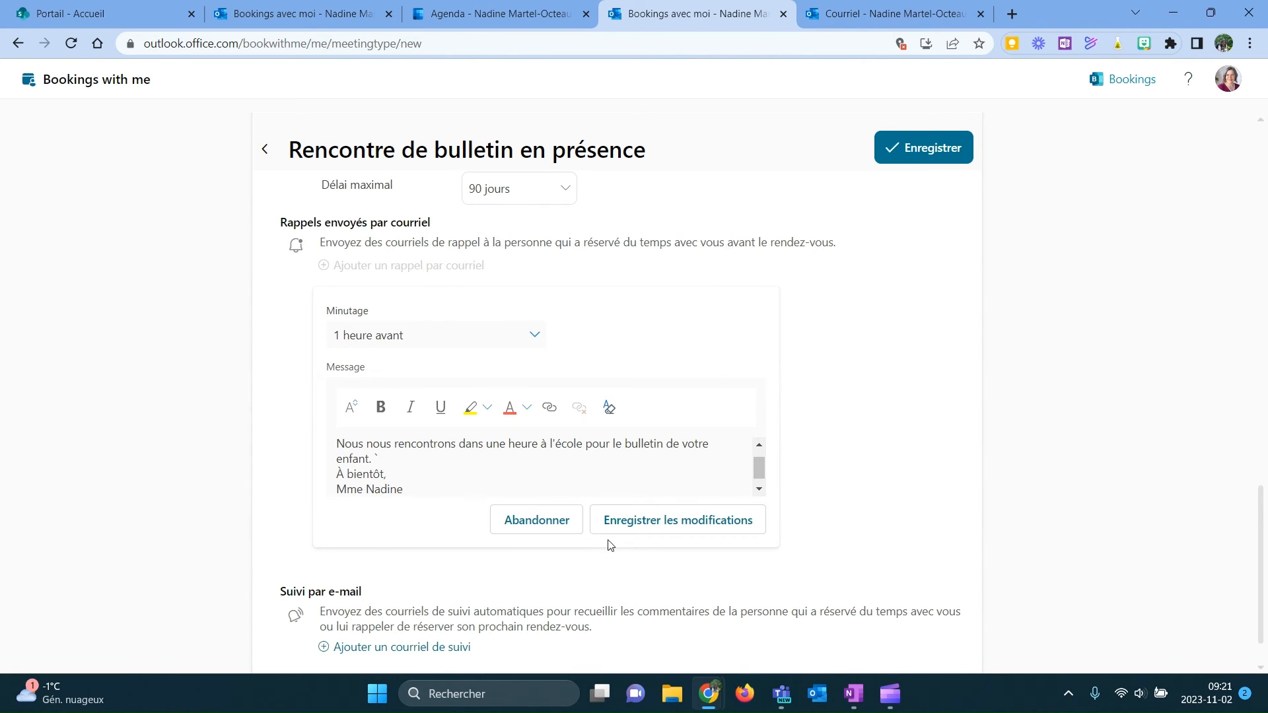
click(671, 521)
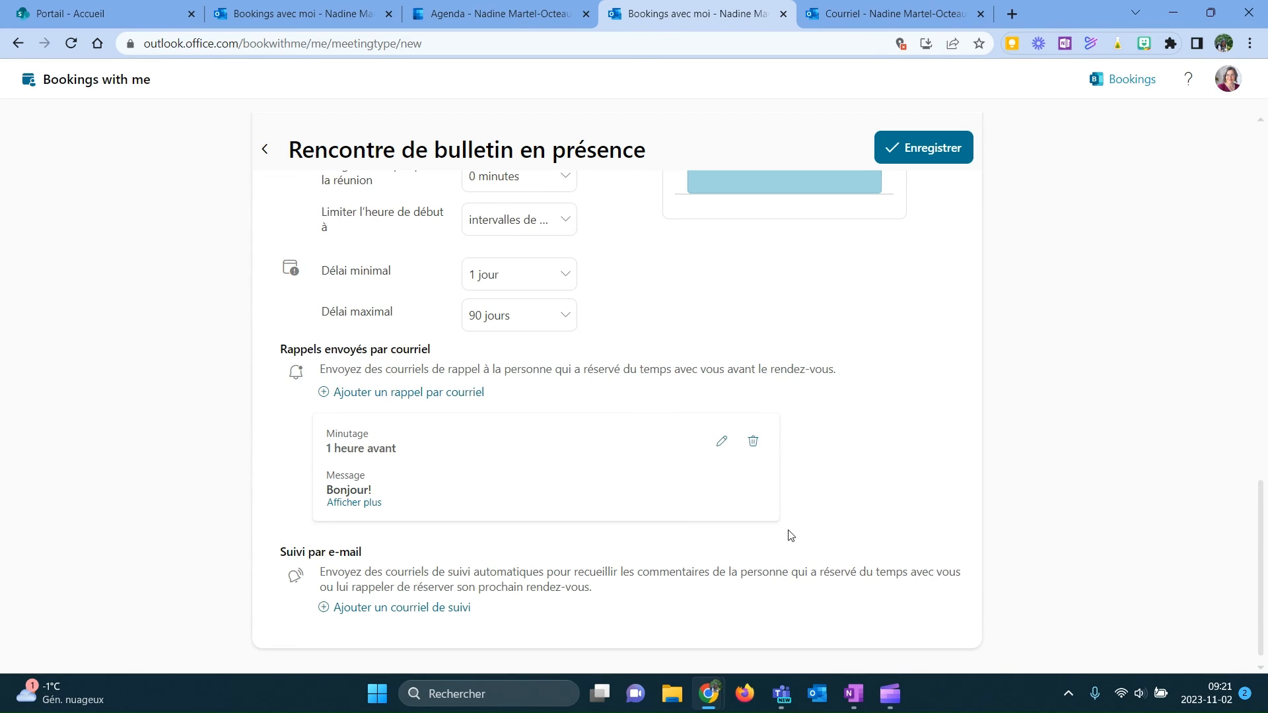
Save the changes to the new meeting type.
scroll(785, 523, up, 8)
scroll(785, 523, up, 10)
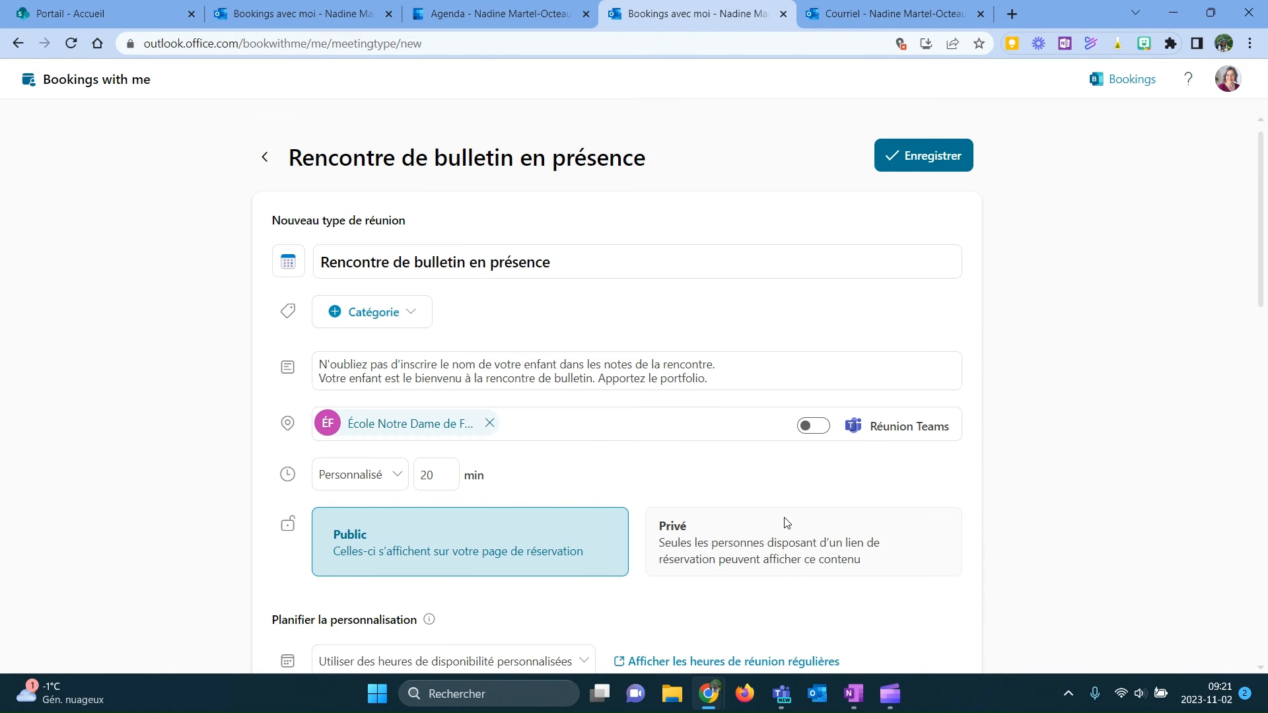
click(932, 156)
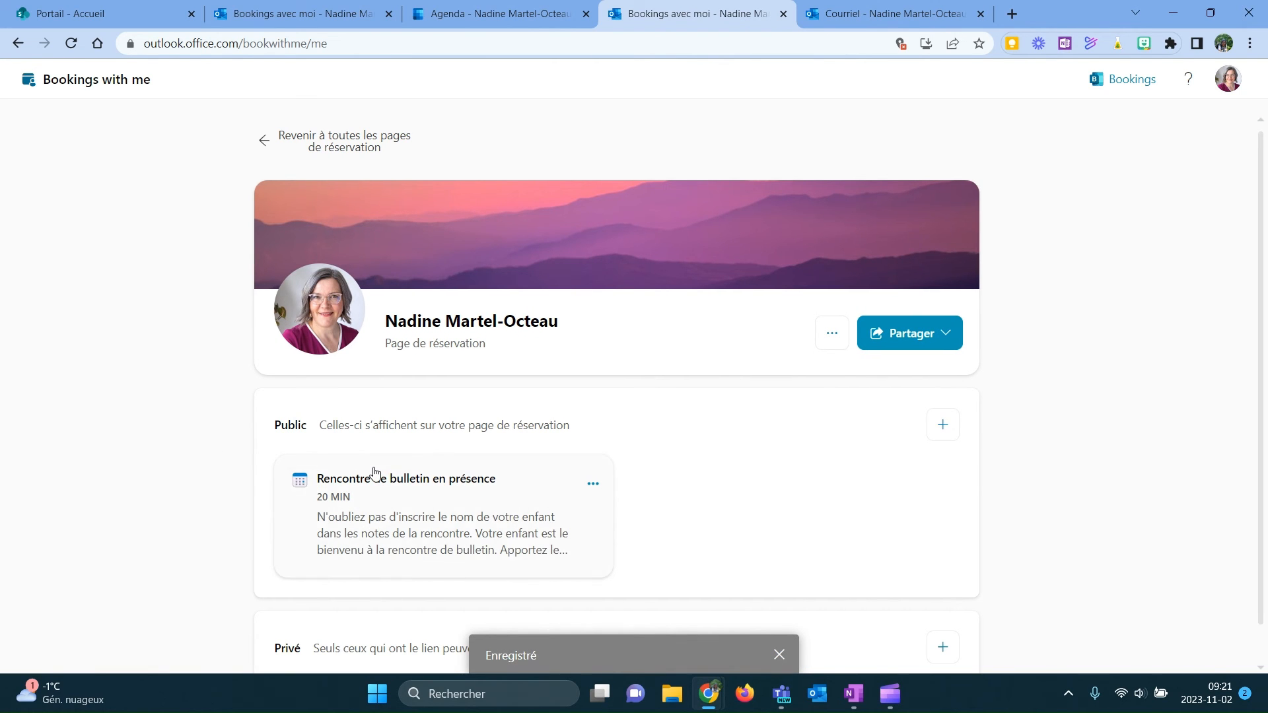
click(592, 484)
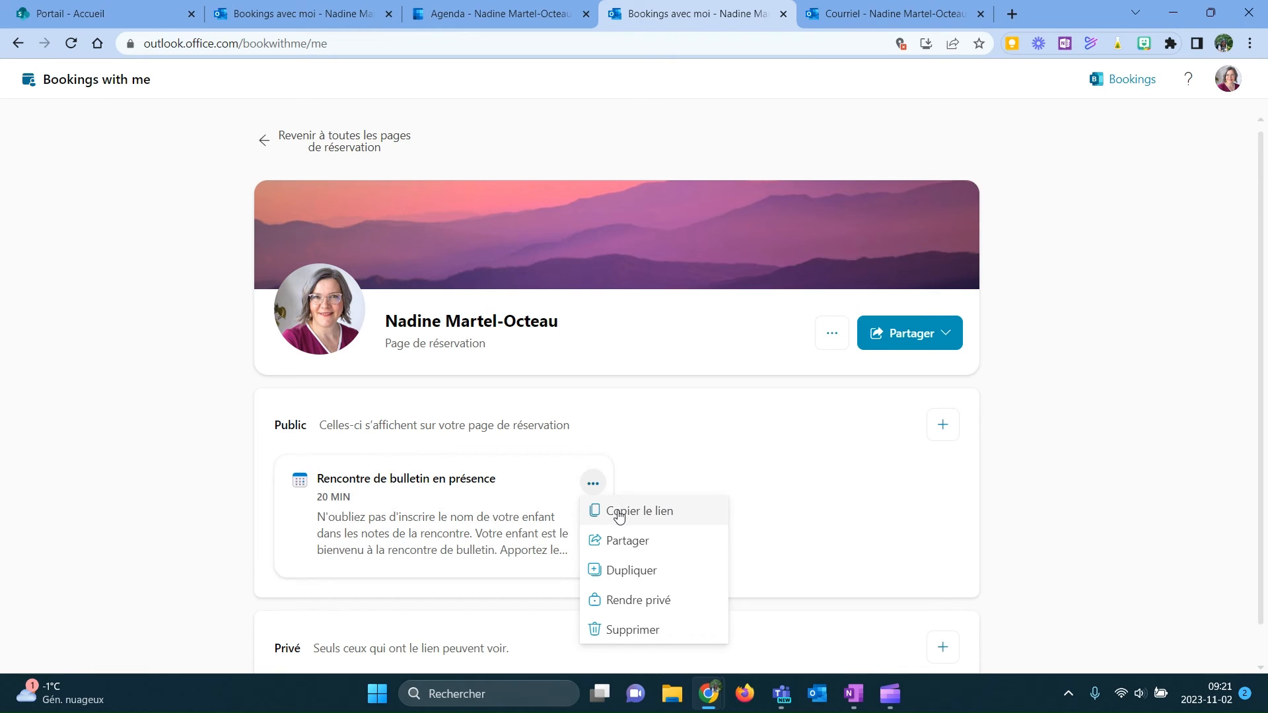
click(618, 512)
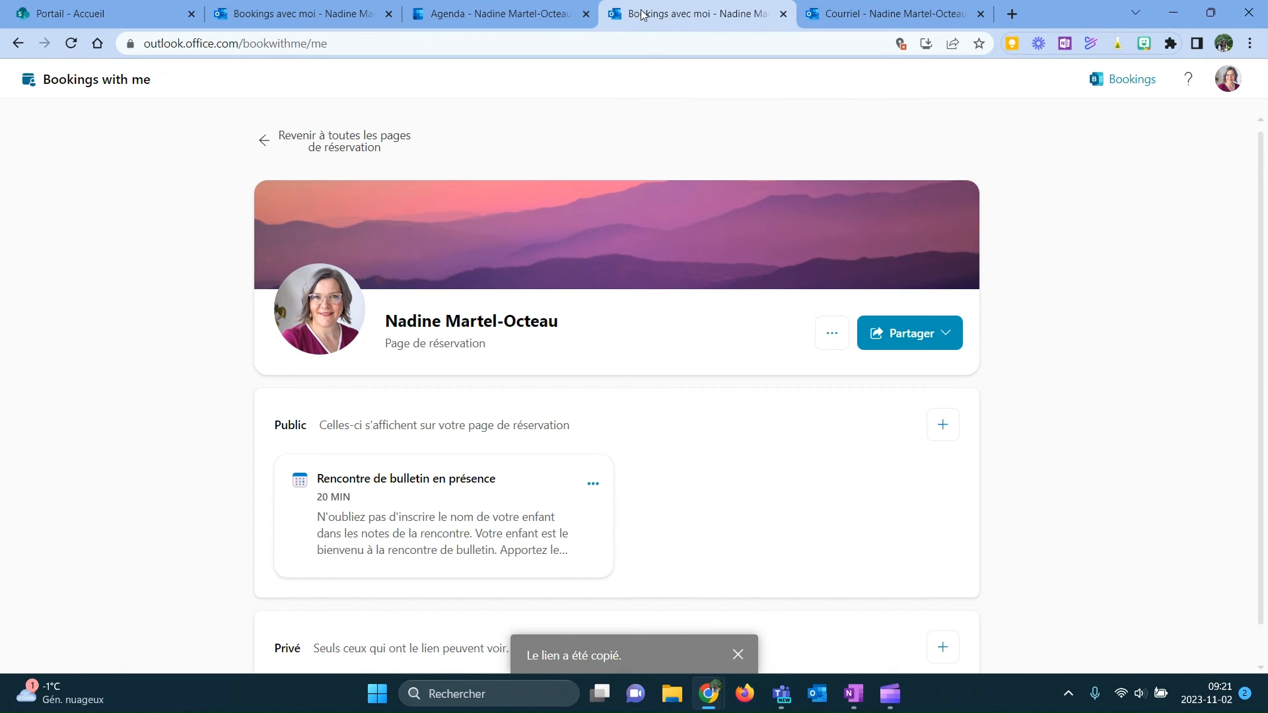
click(1224, 43)
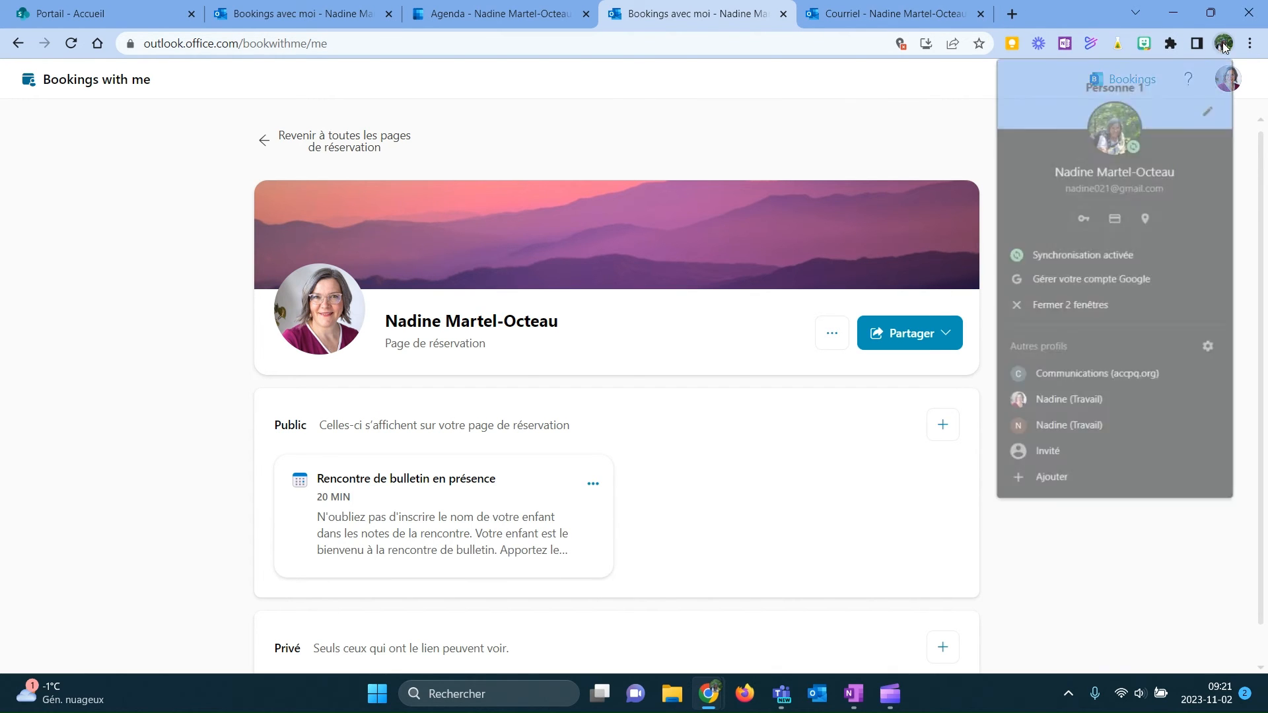
Open a Chrome guest window and load the copied booking page link.
click(1109, 453)
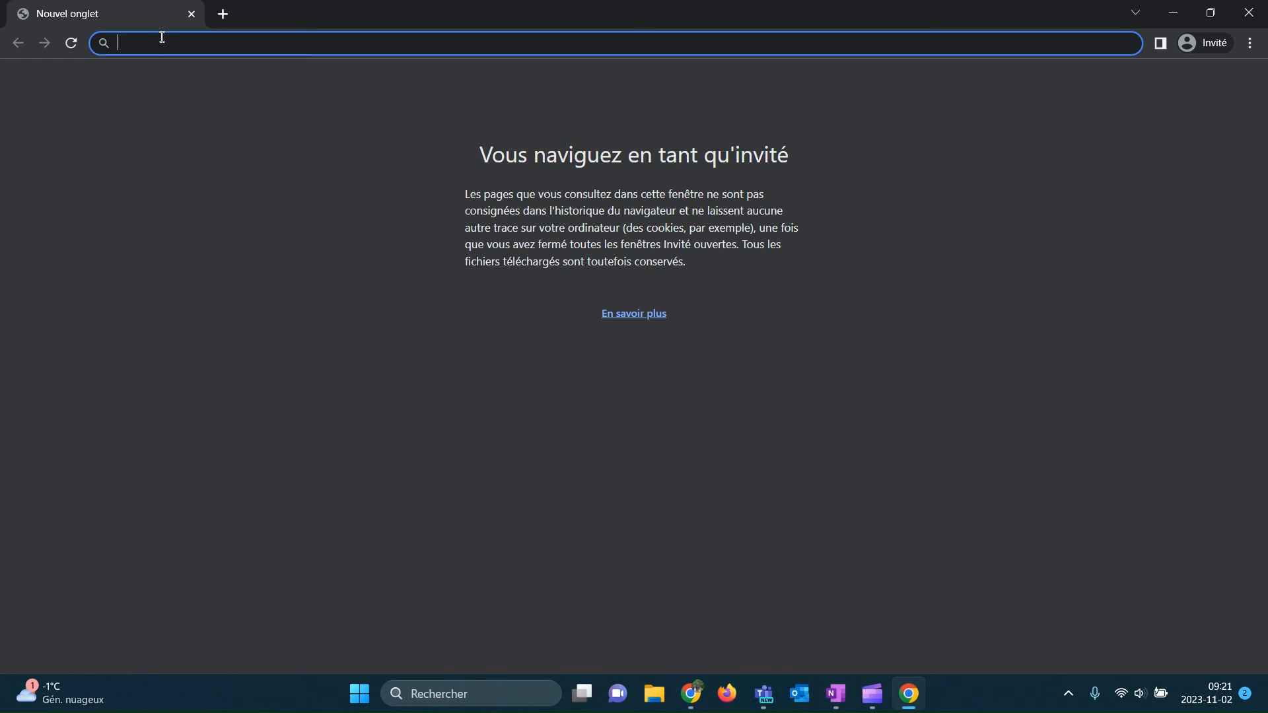
key(ctrl+v)
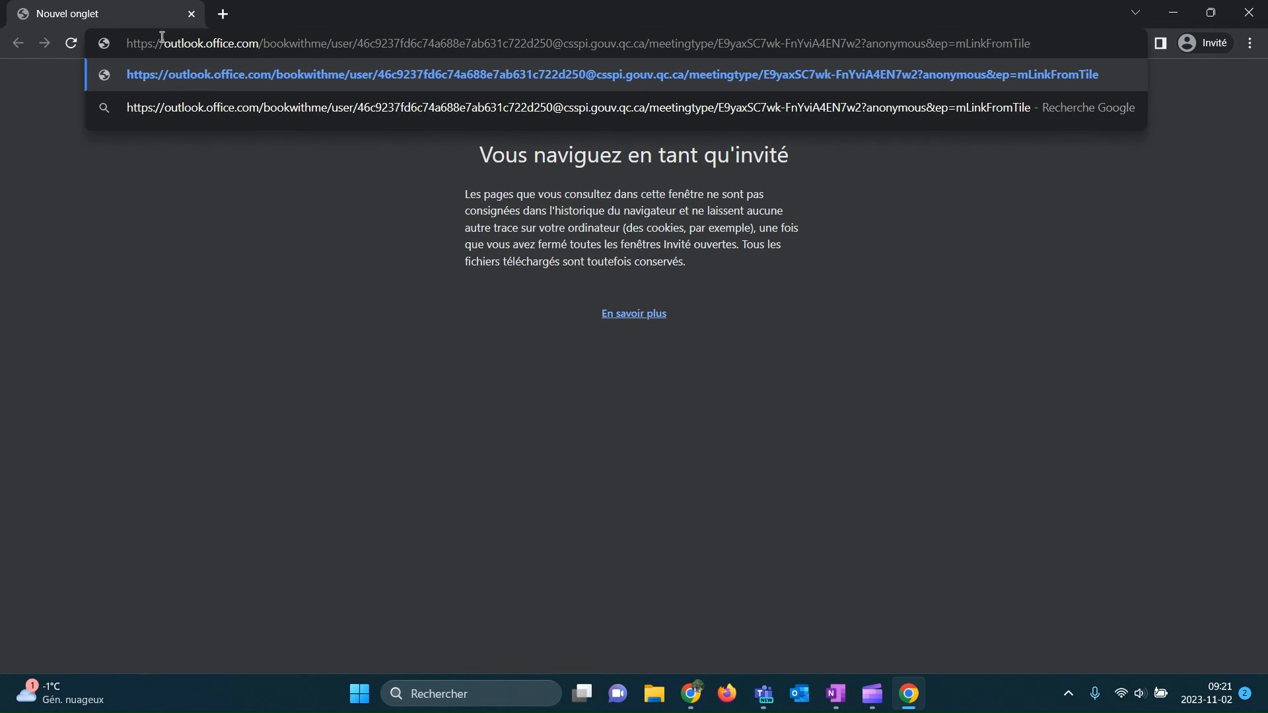
key(Return)
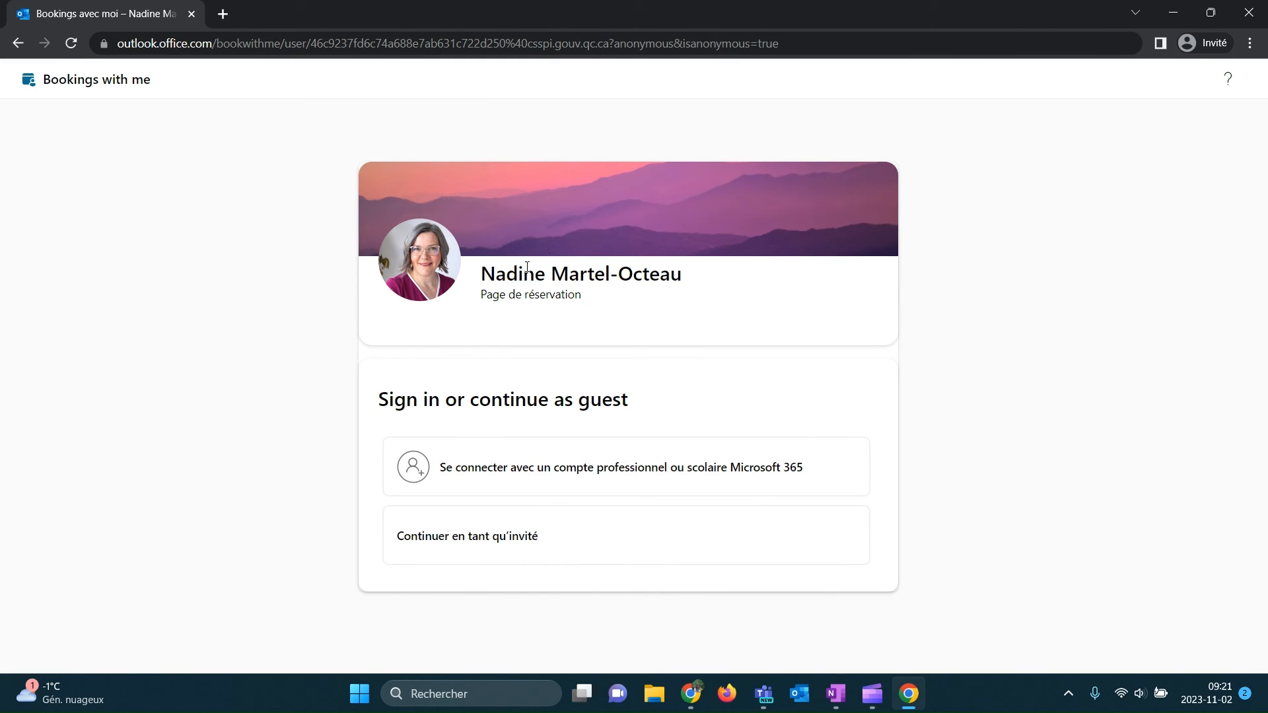
As a guest, pick Rencontre de bulletin en présence at 4:00 PM on Thursday 16 November and continue.
click(522, 542)
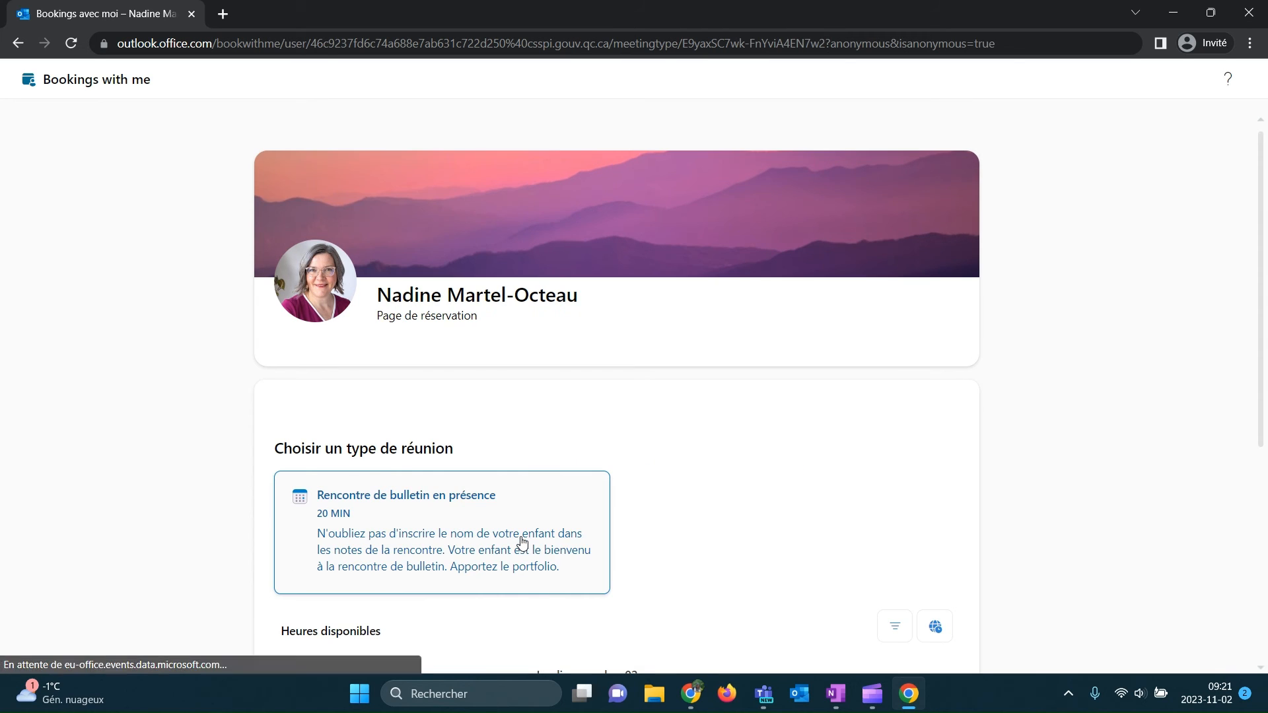
click(528, 528)
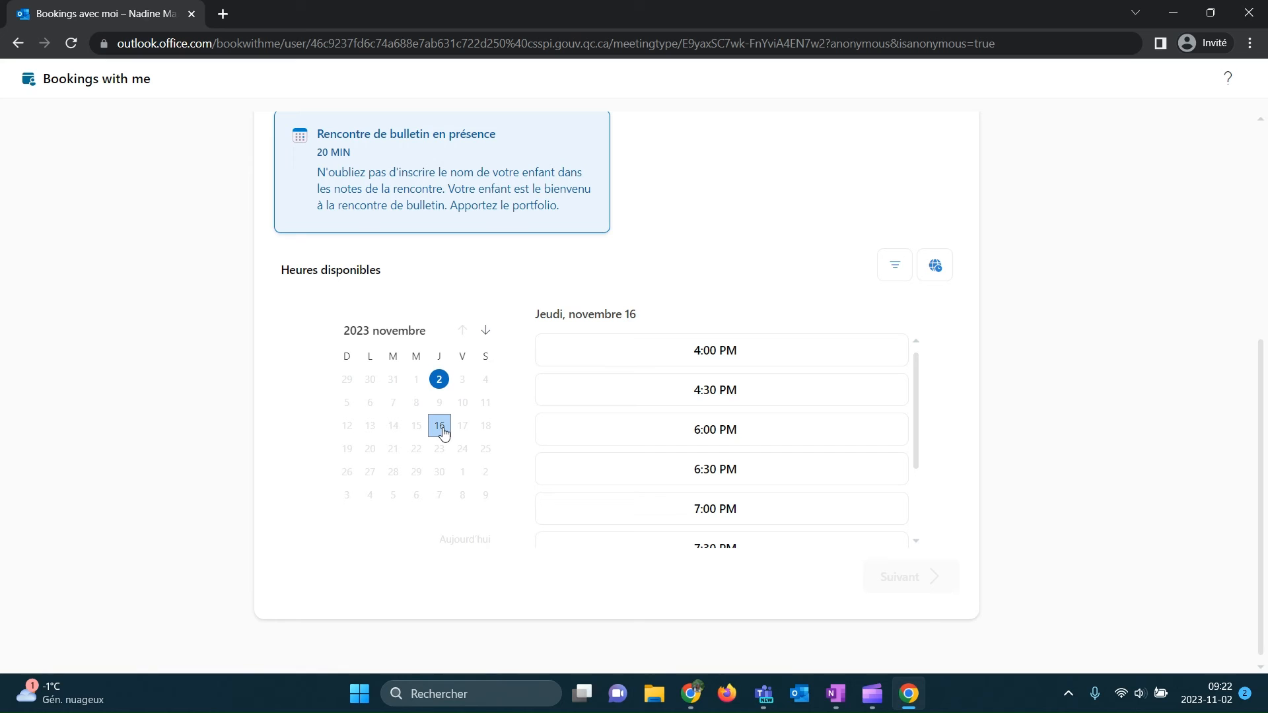
scroll(673, 396, down, 1)
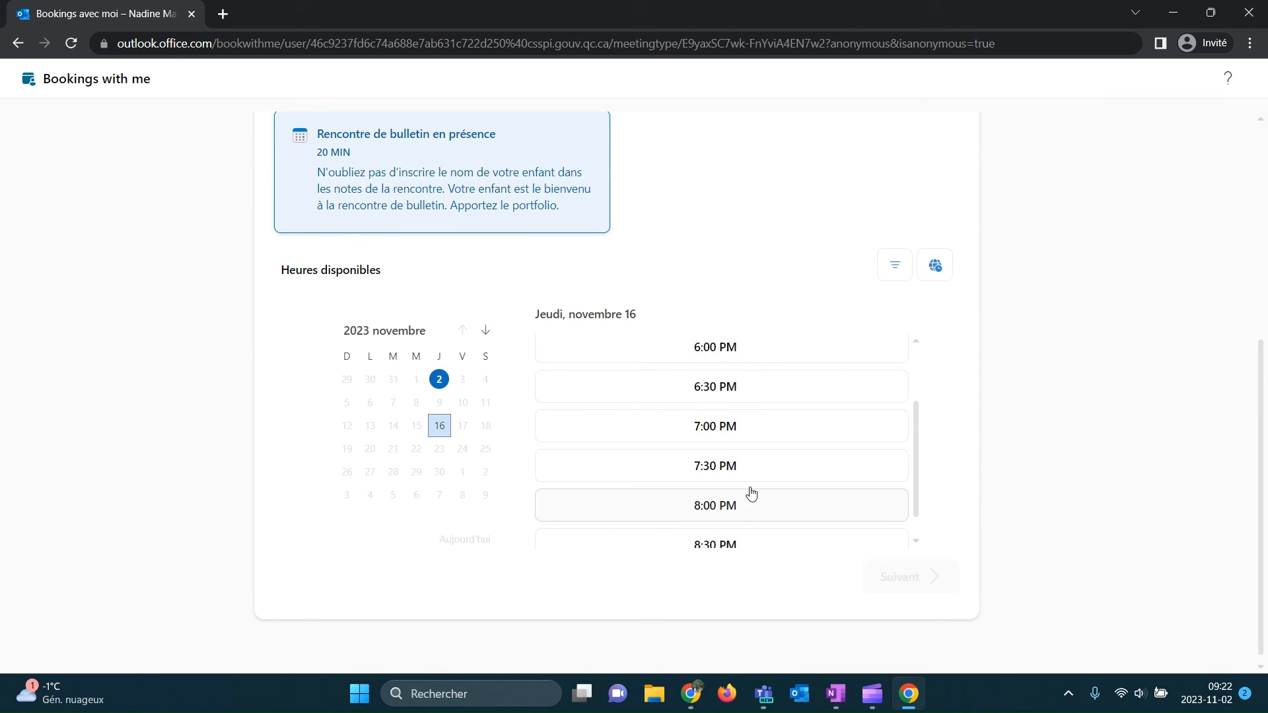
scroll(751, 494, down, 1)
scroll(752, 481, up, 2)
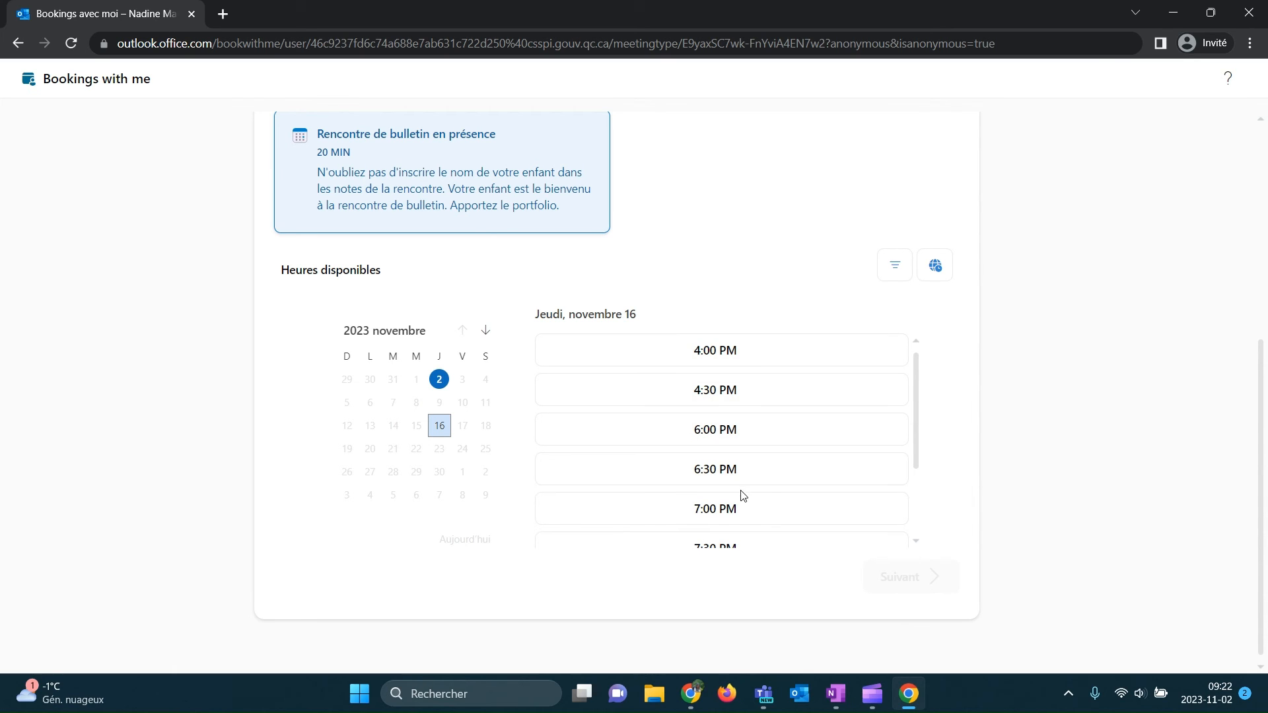
click(746, 366)
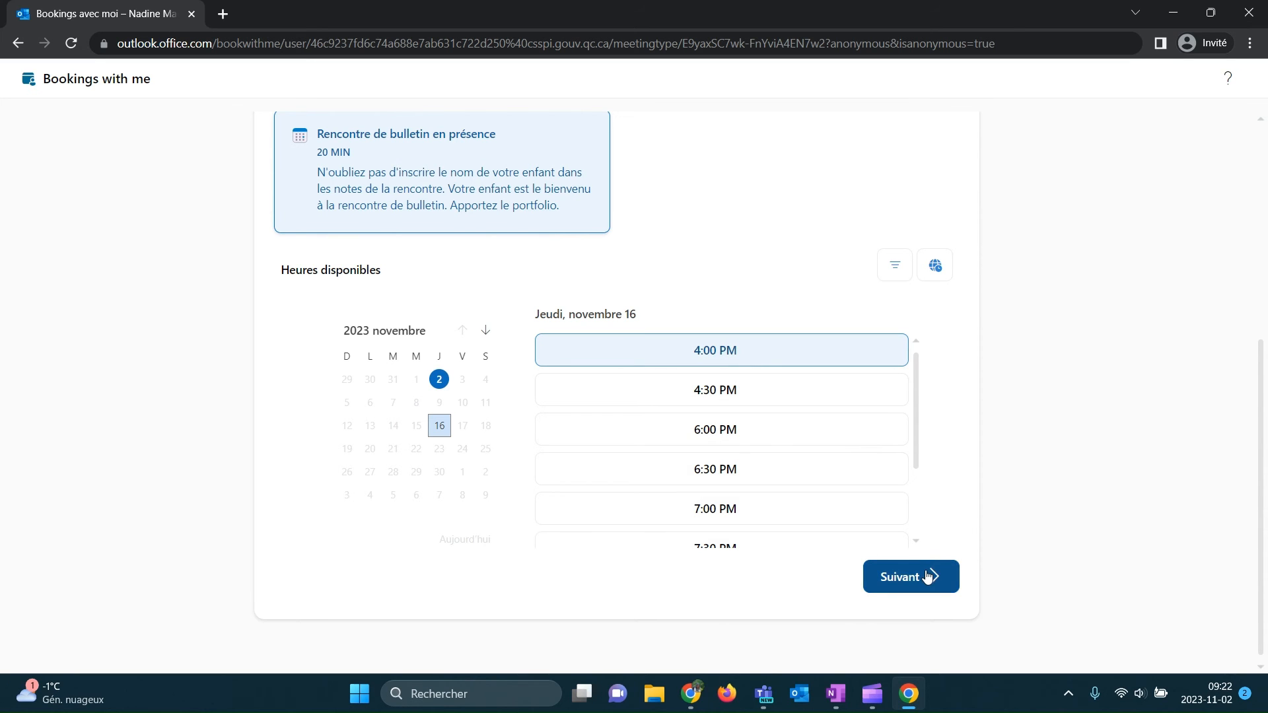
click(926, 576)
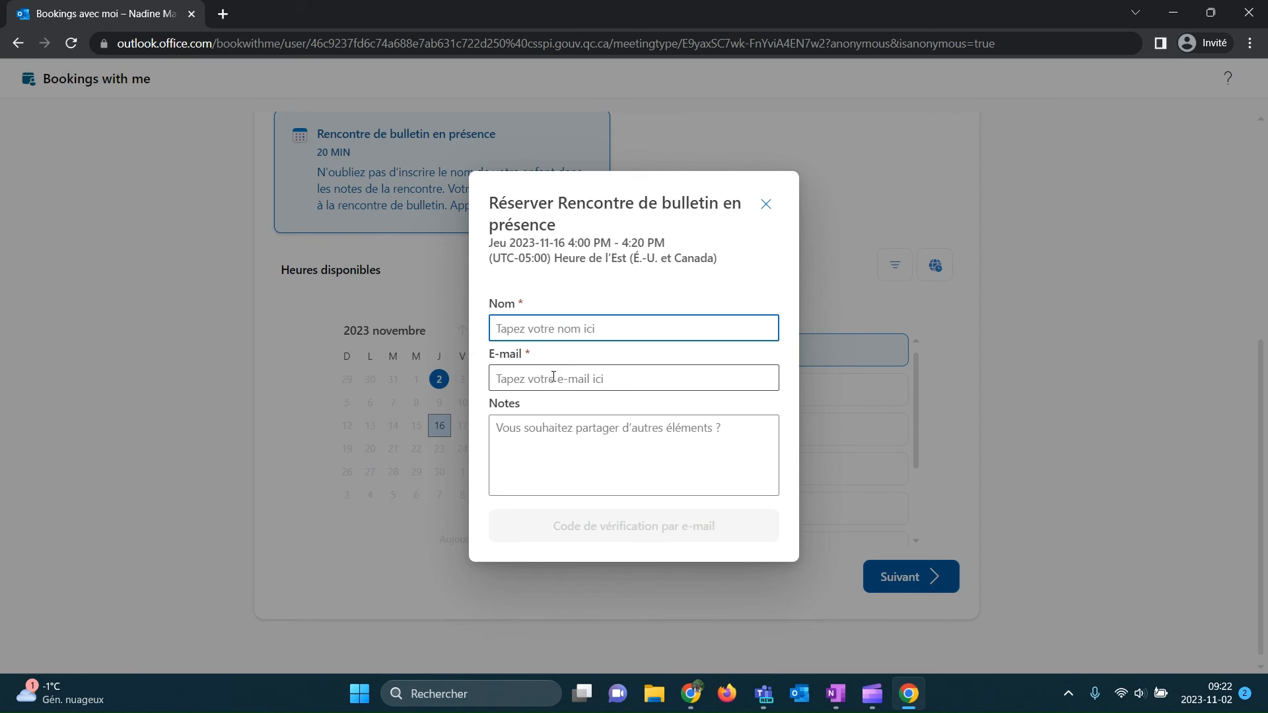
Close and reopen the 4:00 PM booking form.
click(749, 462)
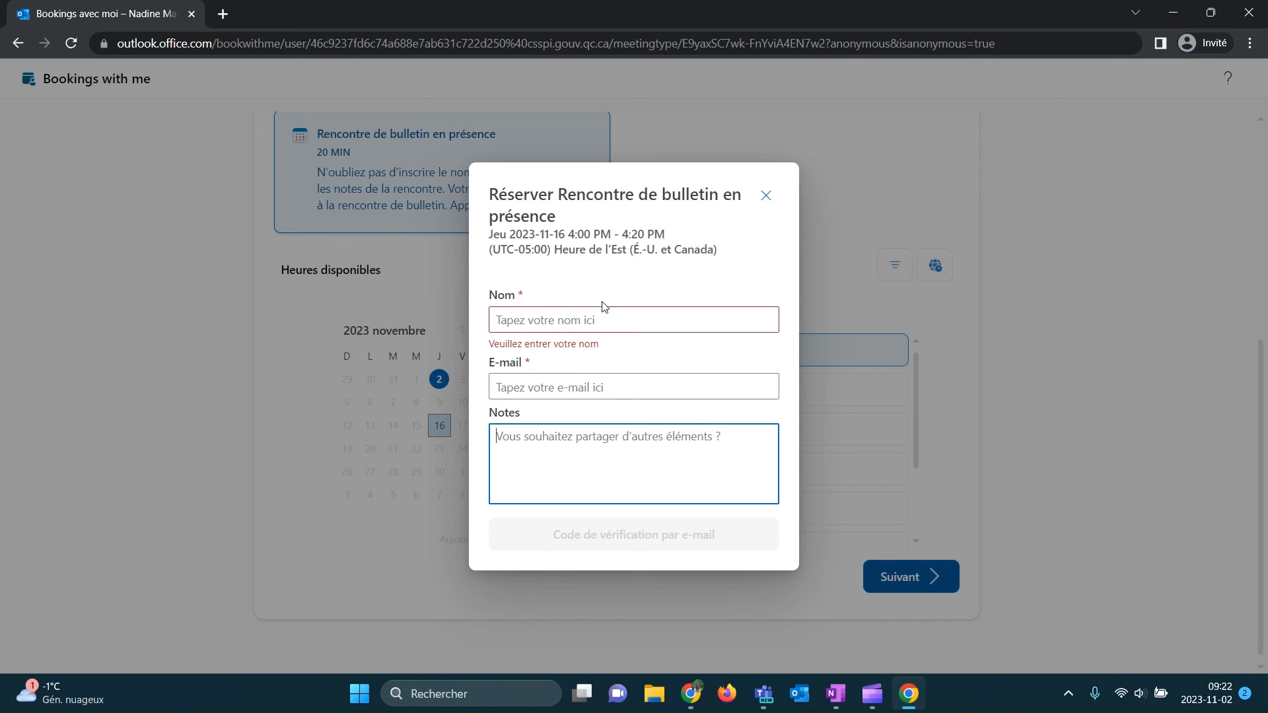
click(766, 195)
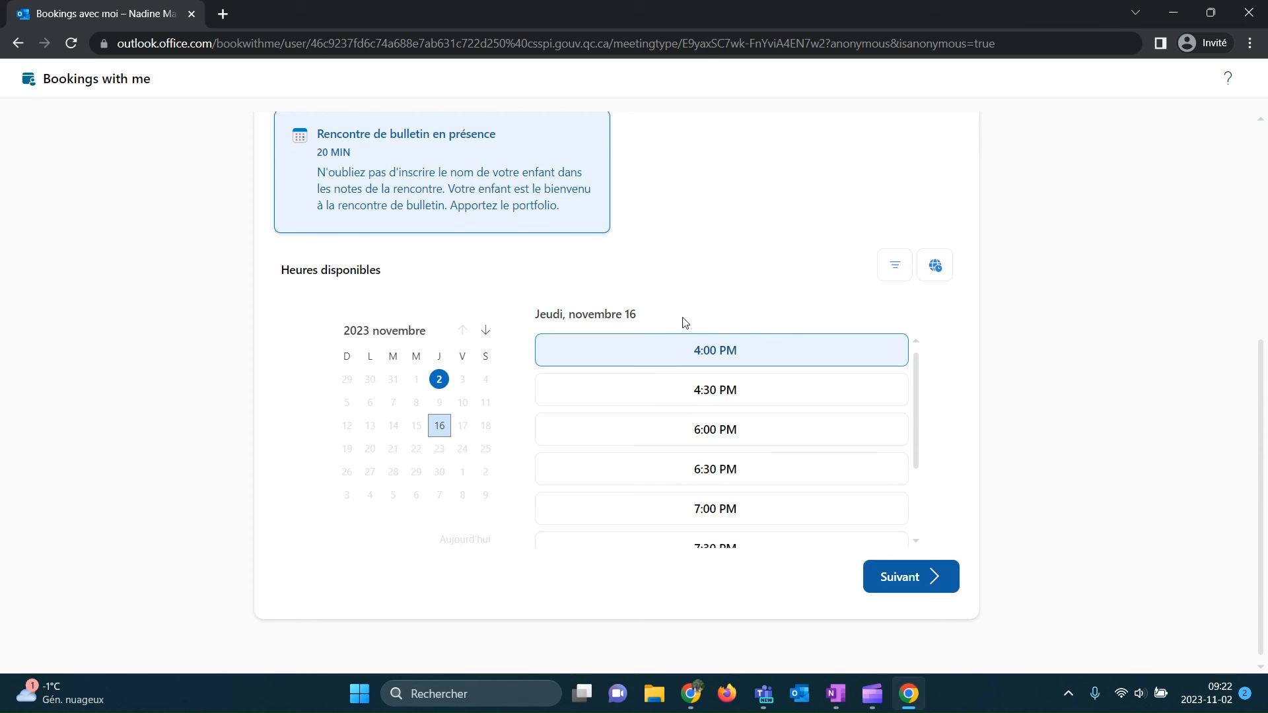
click(900, 577)
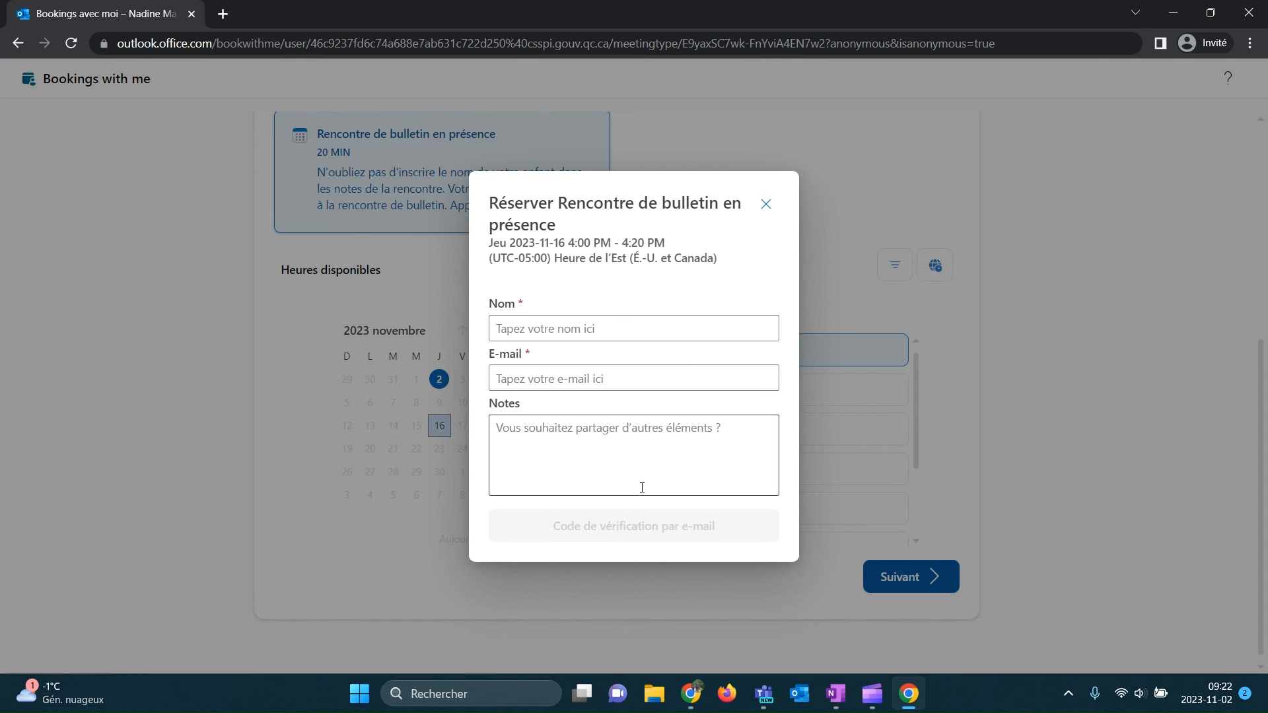
Enter the guest's name, the guest's e-mail, and the child's name in Notes, then request a verification code.
click(661, 330)
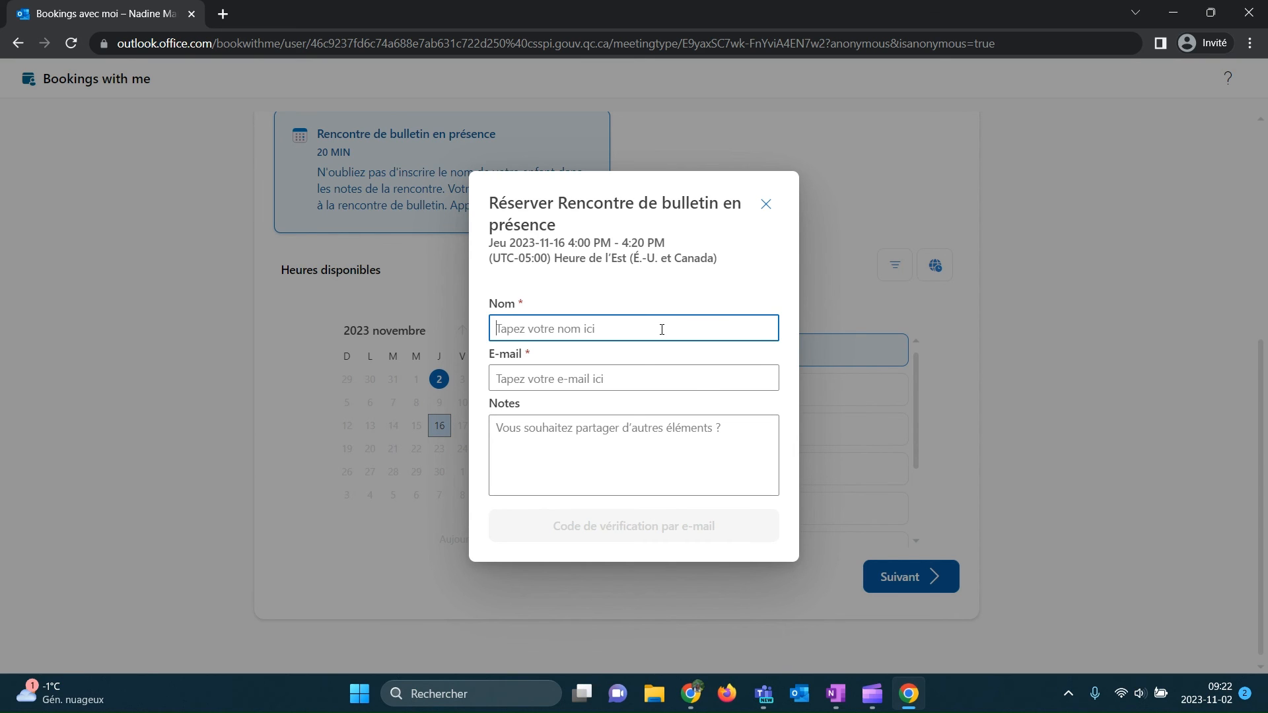
text(Nadine)
click(629, 385)
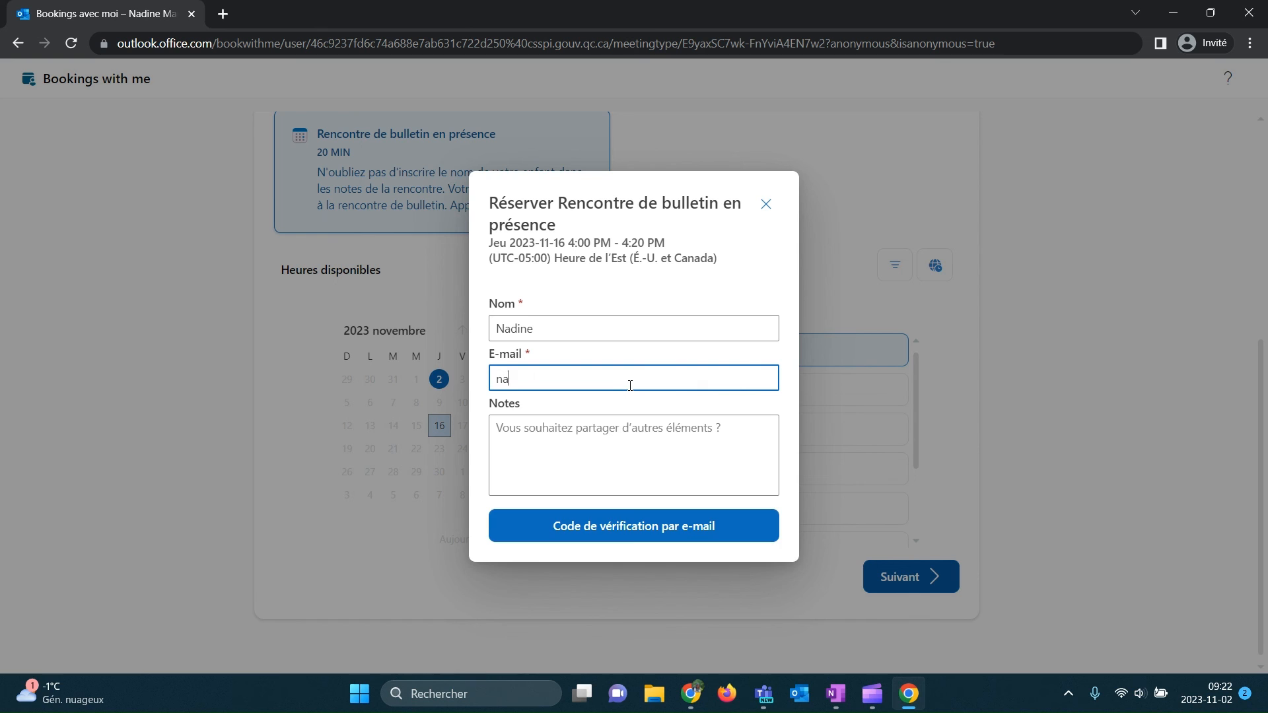
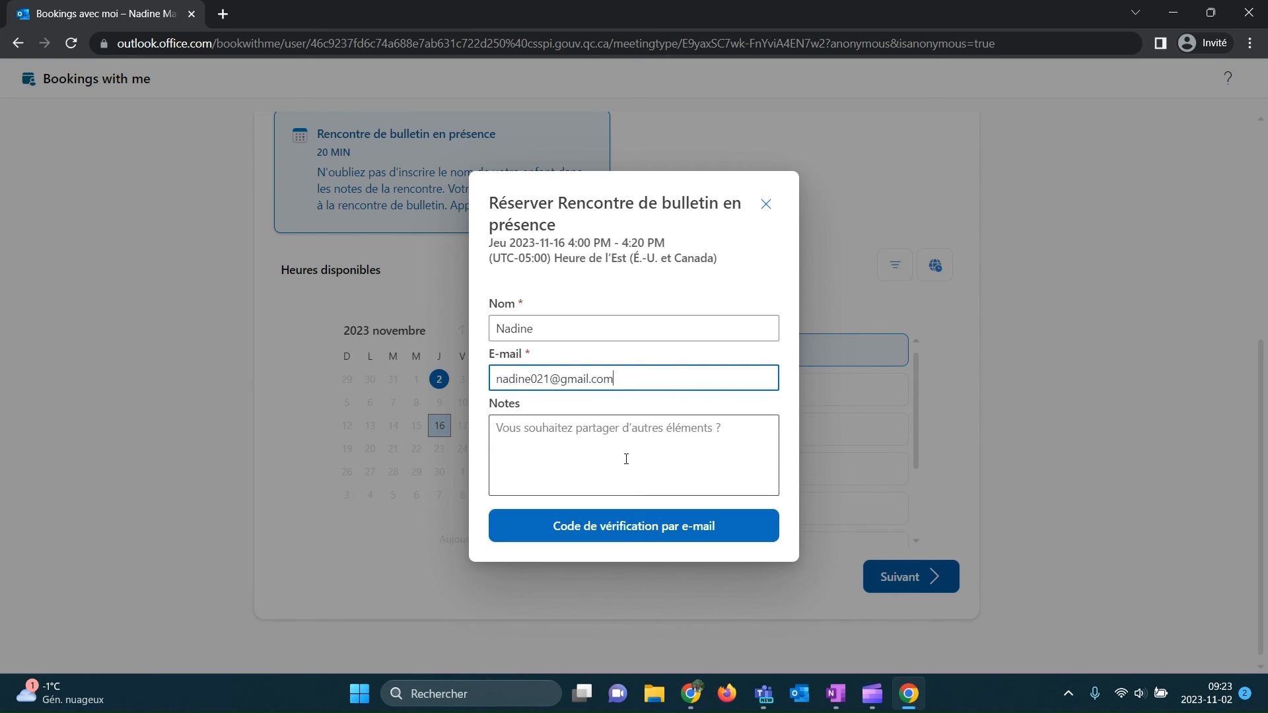
click(626, 459)
text(Antoine)
click(629, 523)
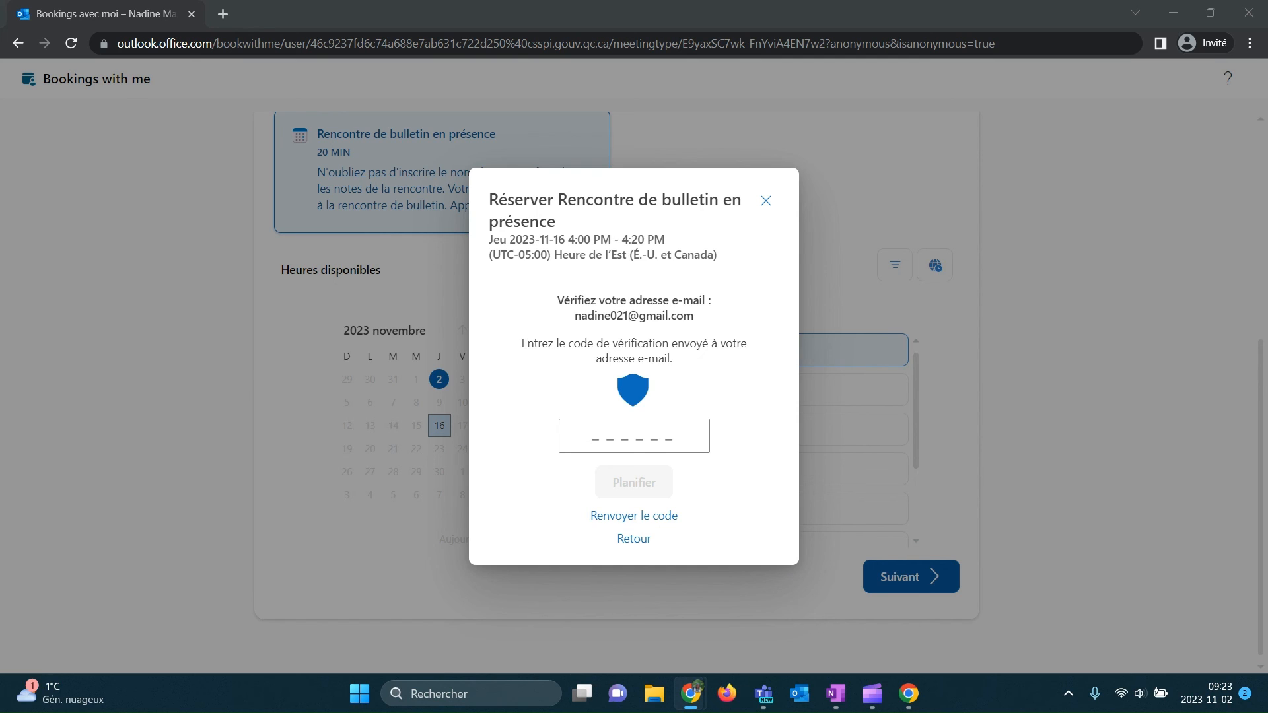
Enter the e-mail verification code, schedule the booking with Planifier, and dismiss the 'Réservé !' message.
click(665, 438)
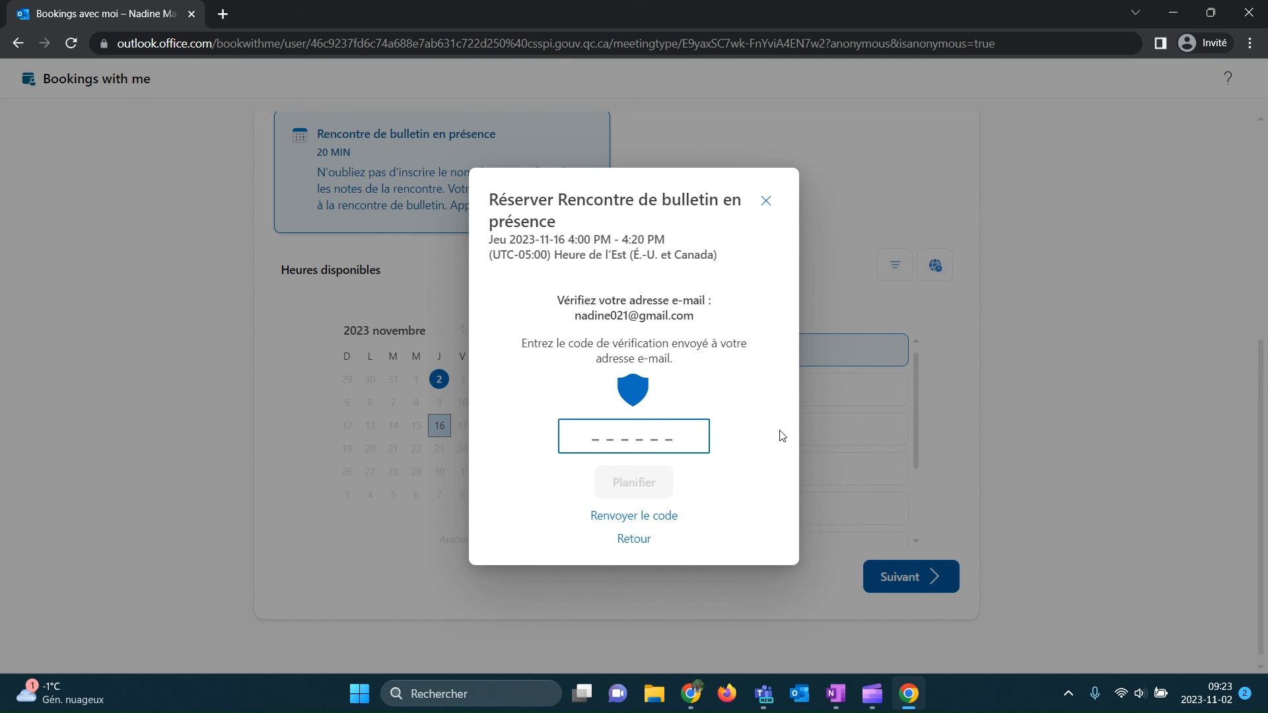
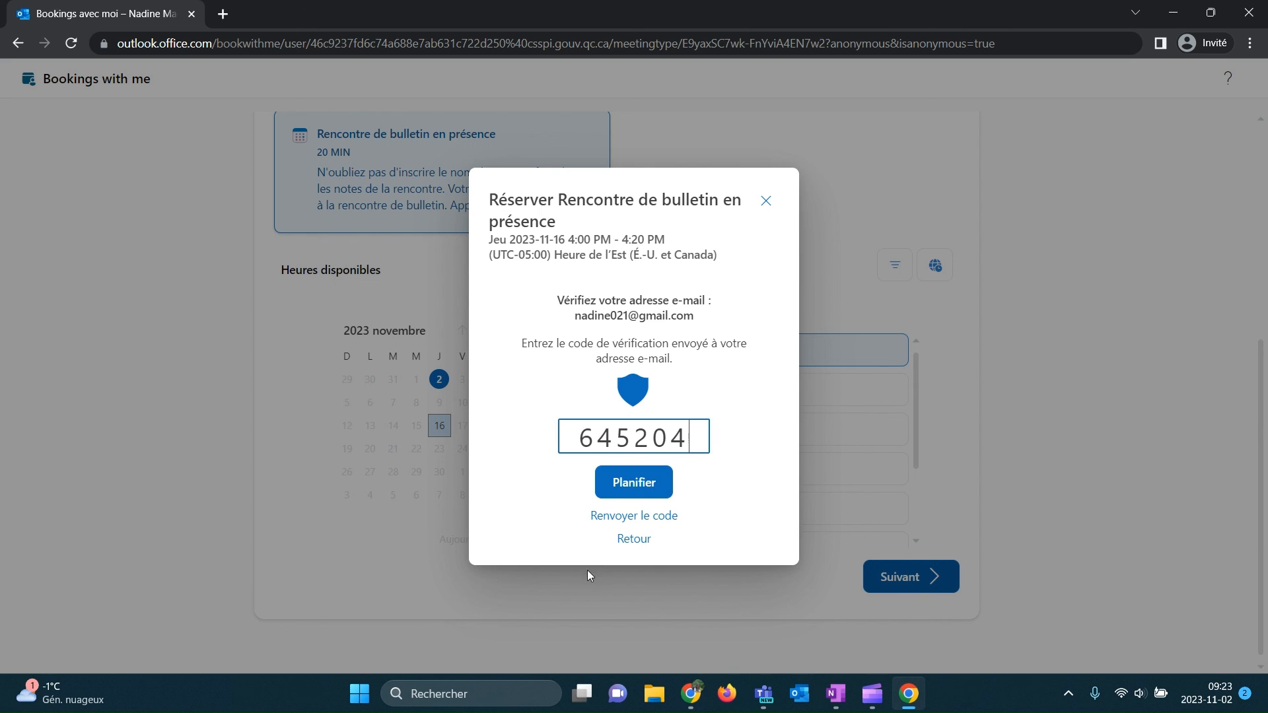
click(614, 494)
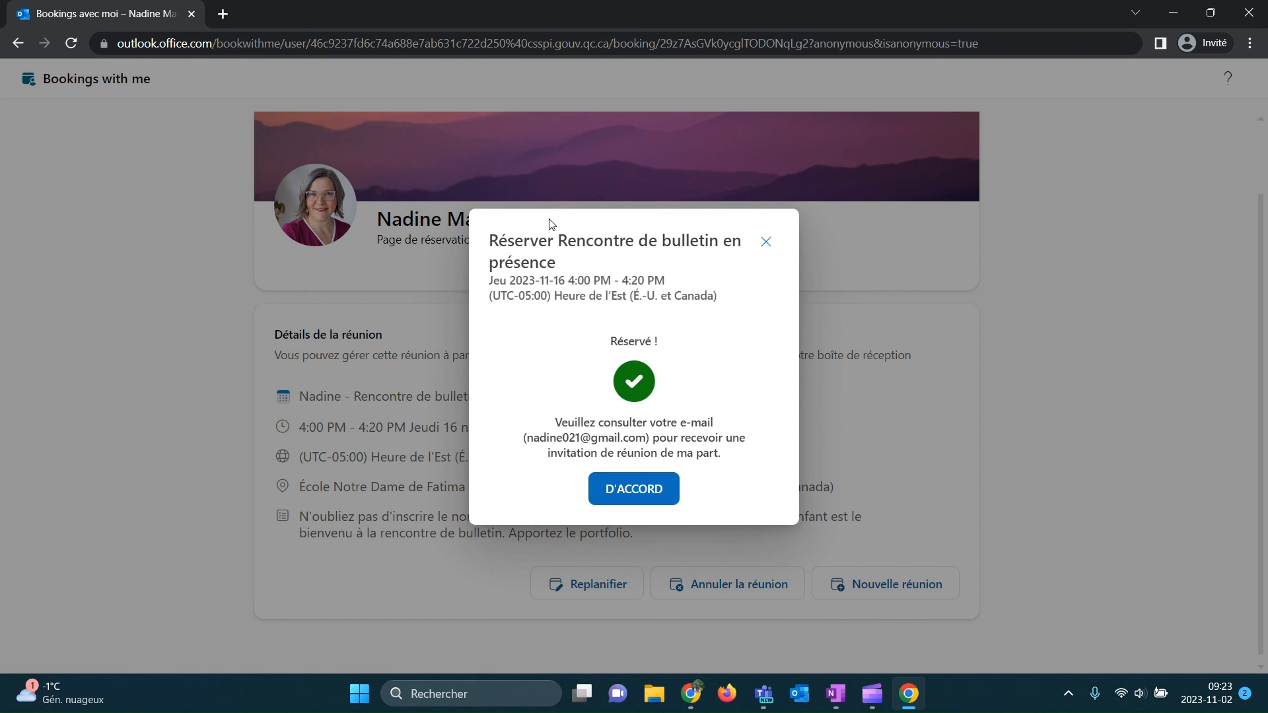
click(625, 492)
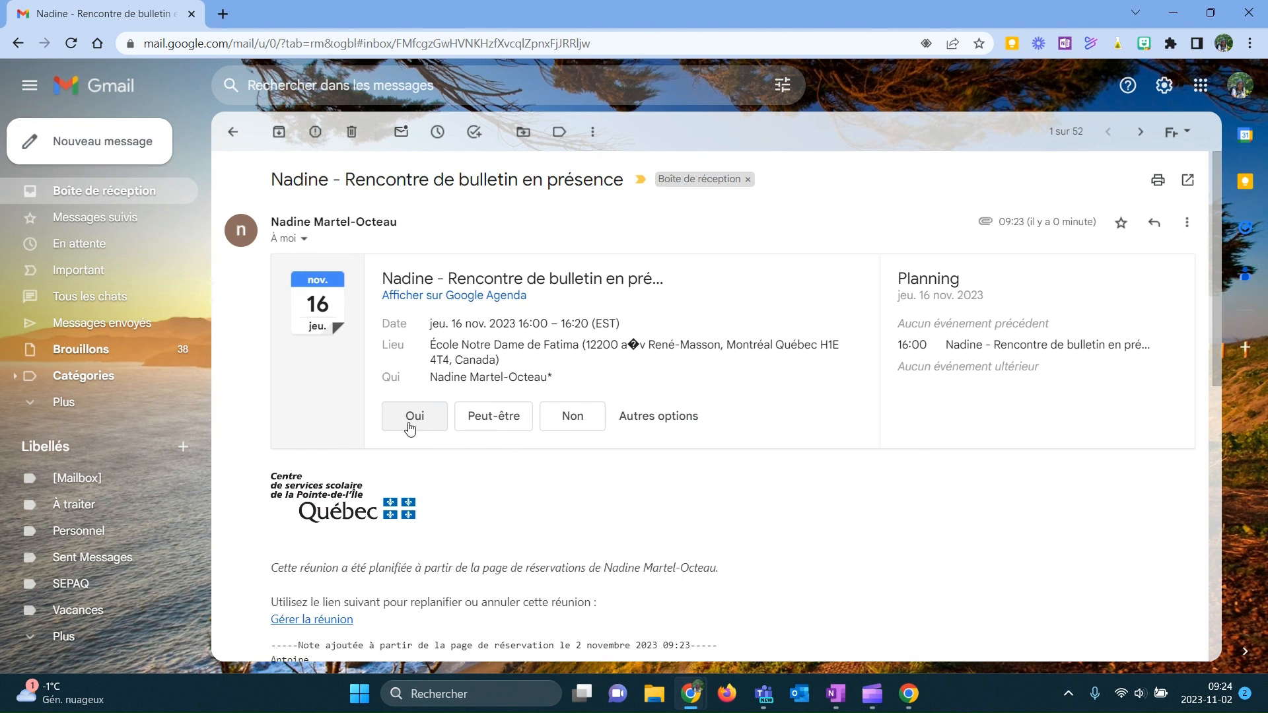
Review the 16 November 16:00–16:20 invitation e-mail, then minimize the Gmail and guest windows.
scroll(530, 377, down, 4)
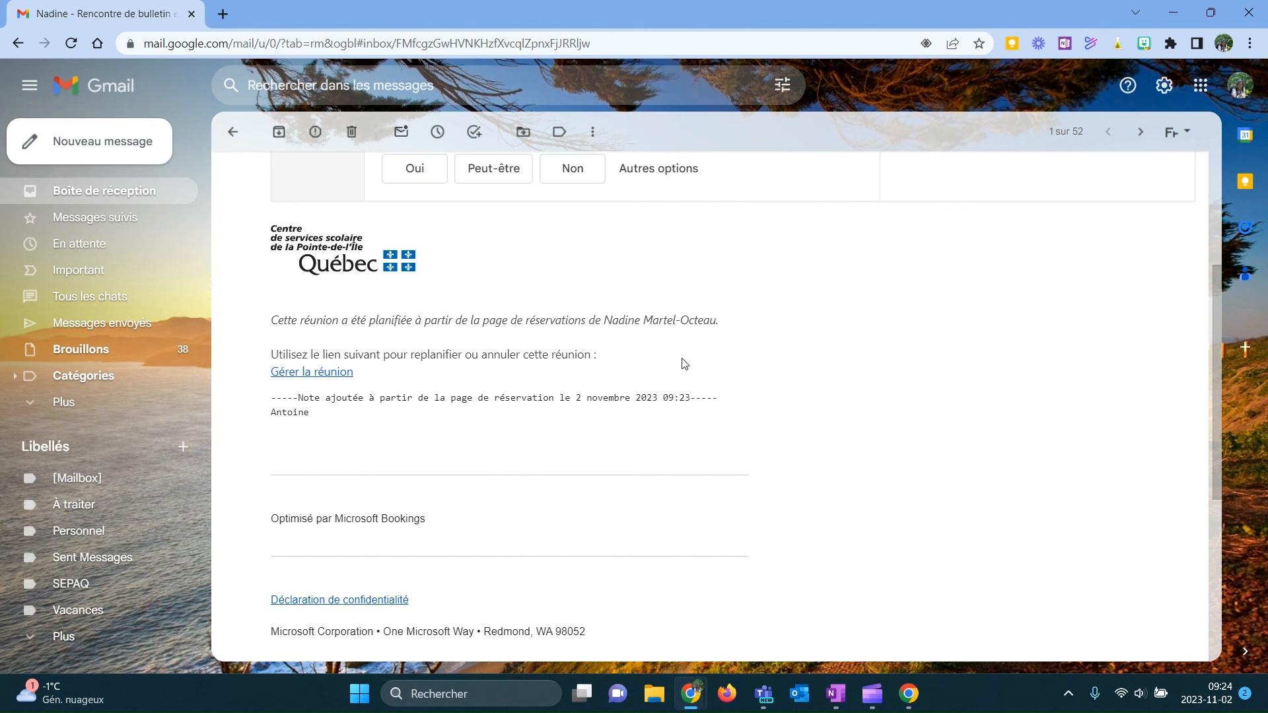
scroll(739, 396, down, 5)
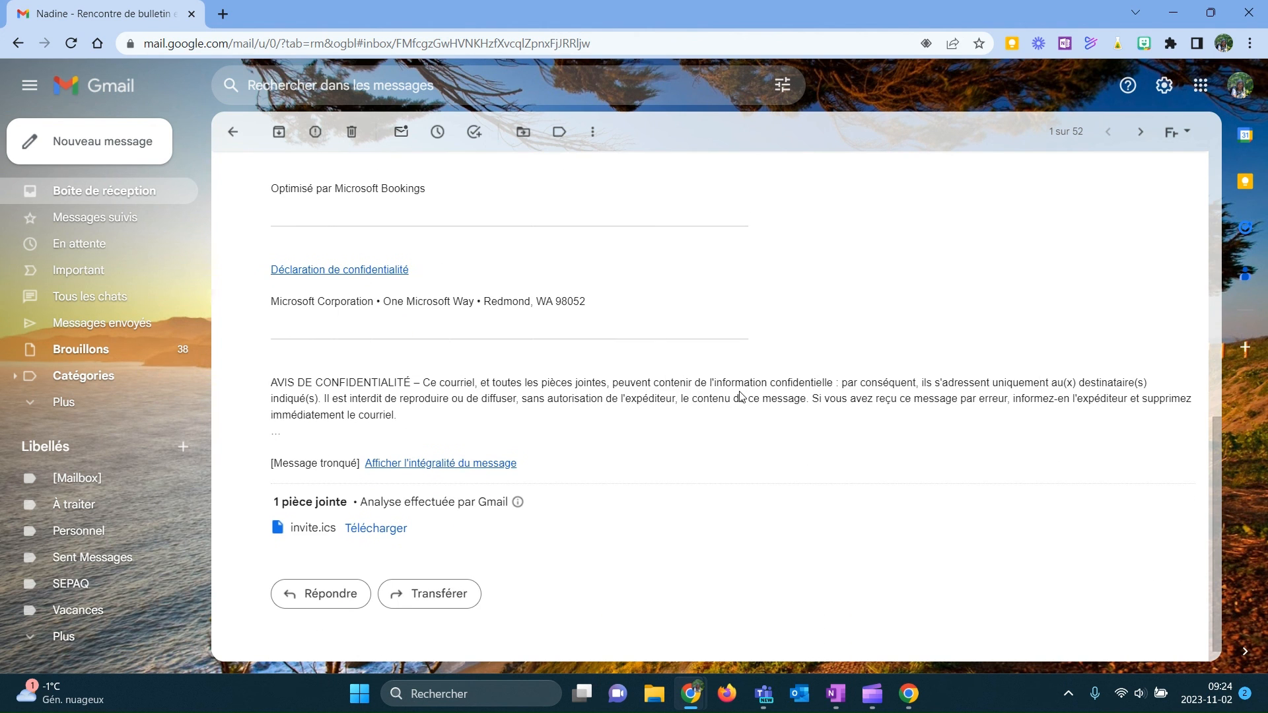
scroll(740, 396, down, 1)
scroll(676, 418, up, 9)
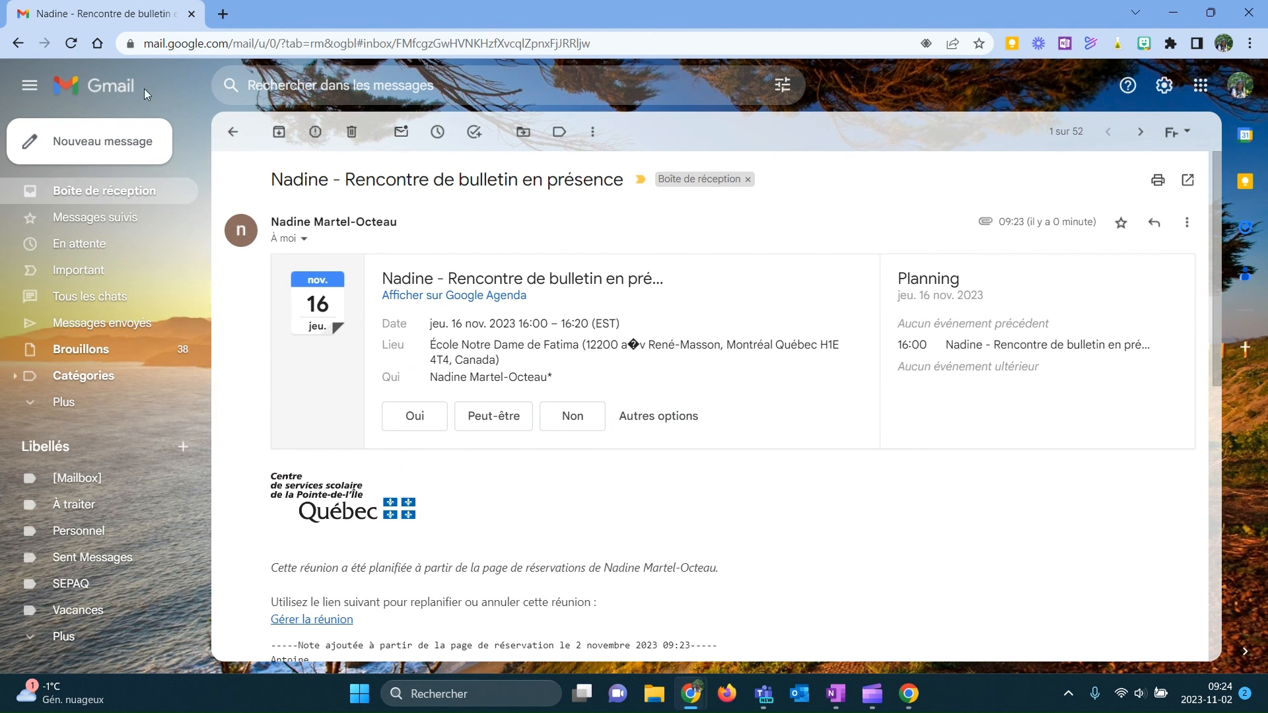
click(1168, 13)
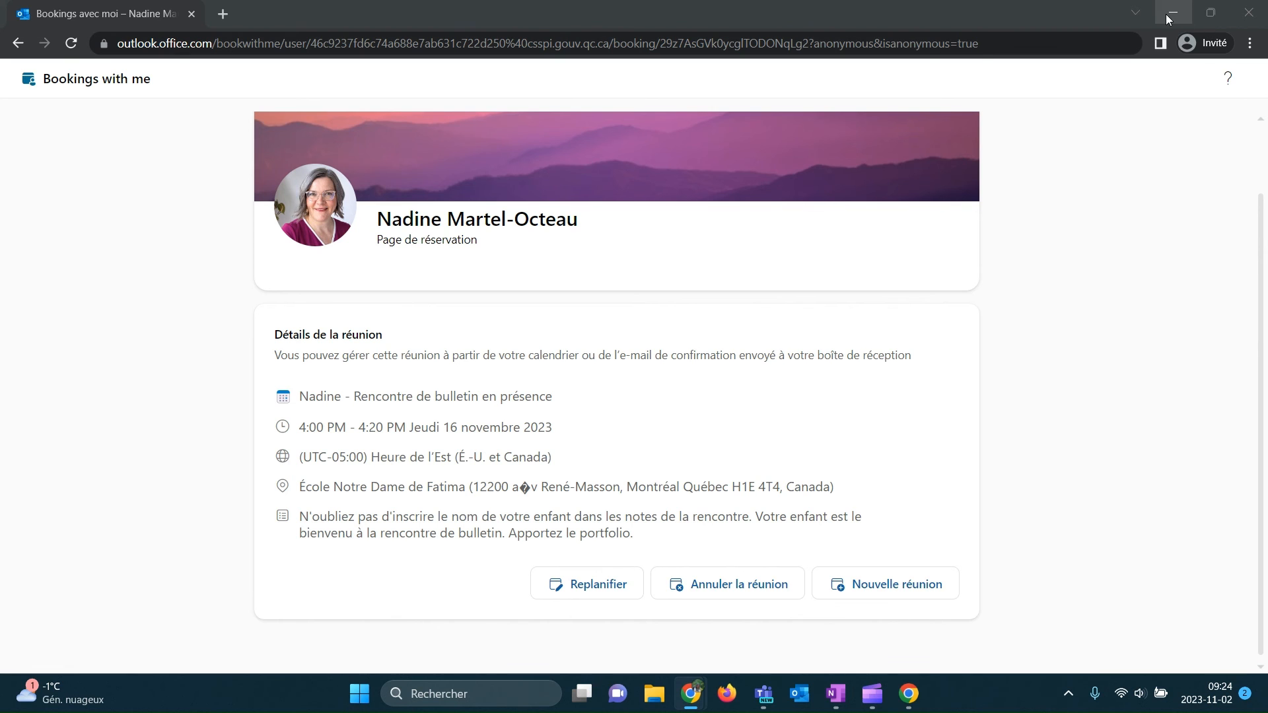
click(1169, 14)
click(455, 15)
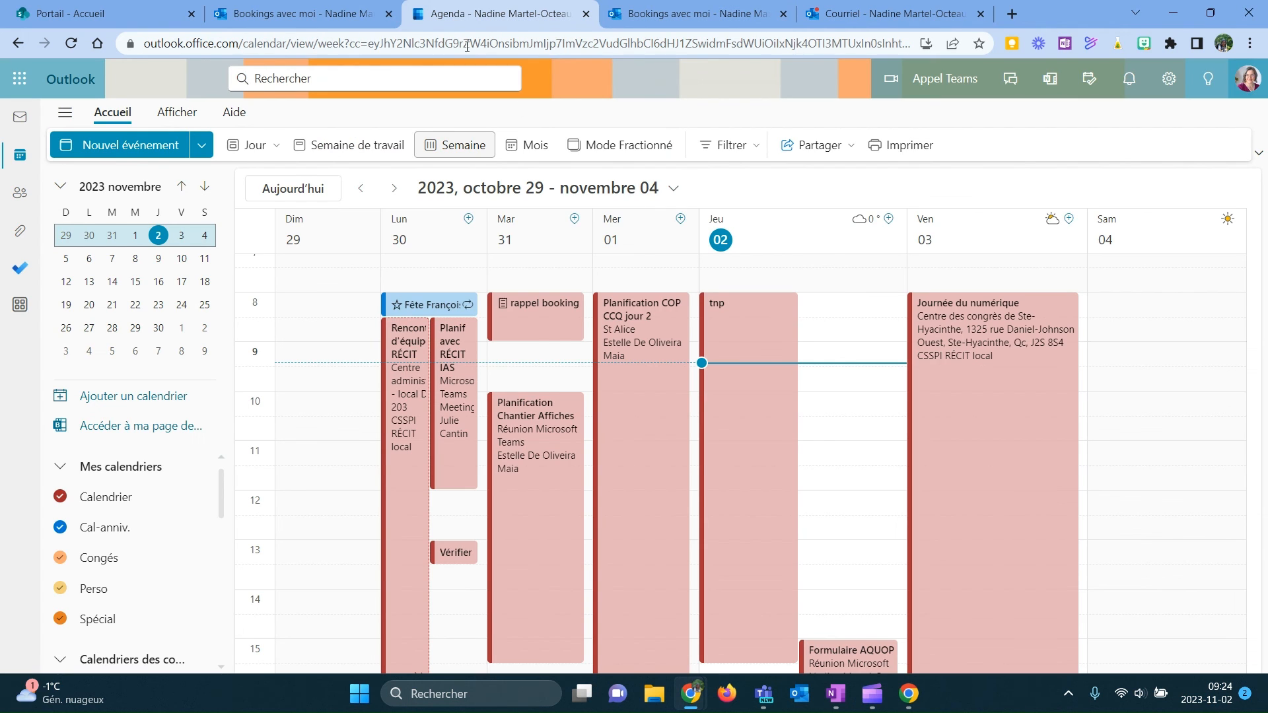
click(393, 191)
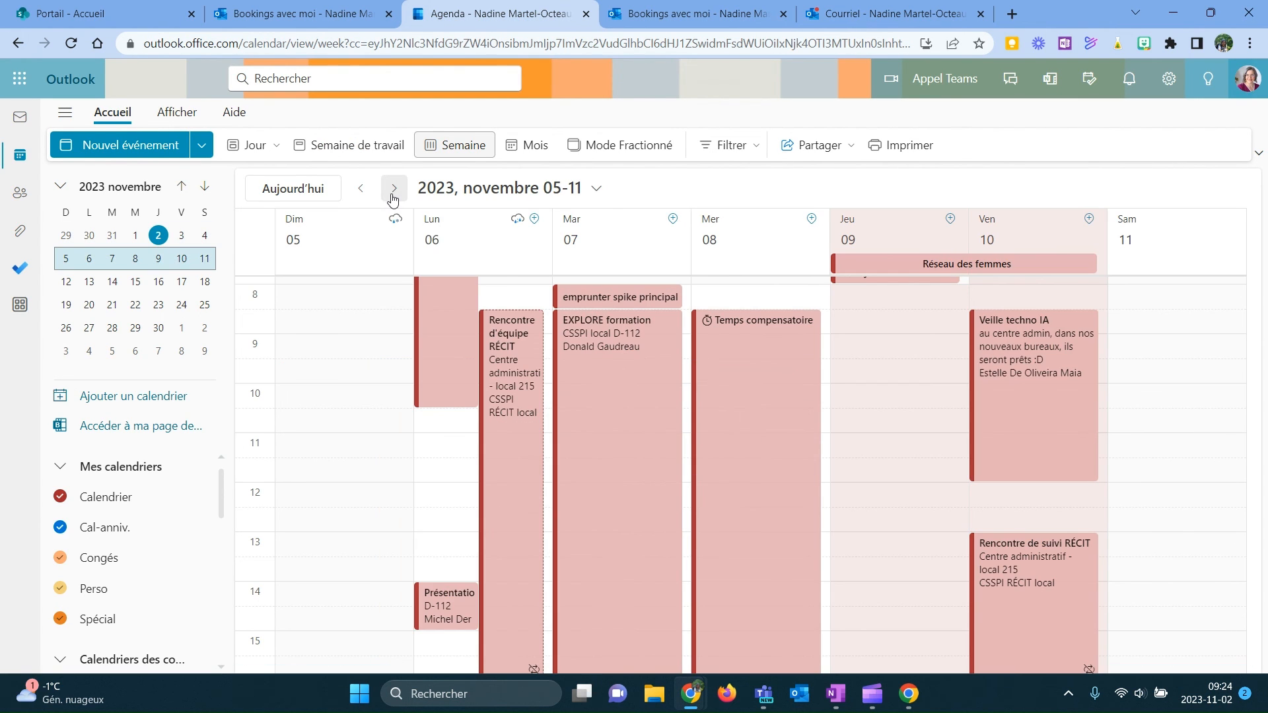
click(393, 192)
scroll(711, 368, down, 3)
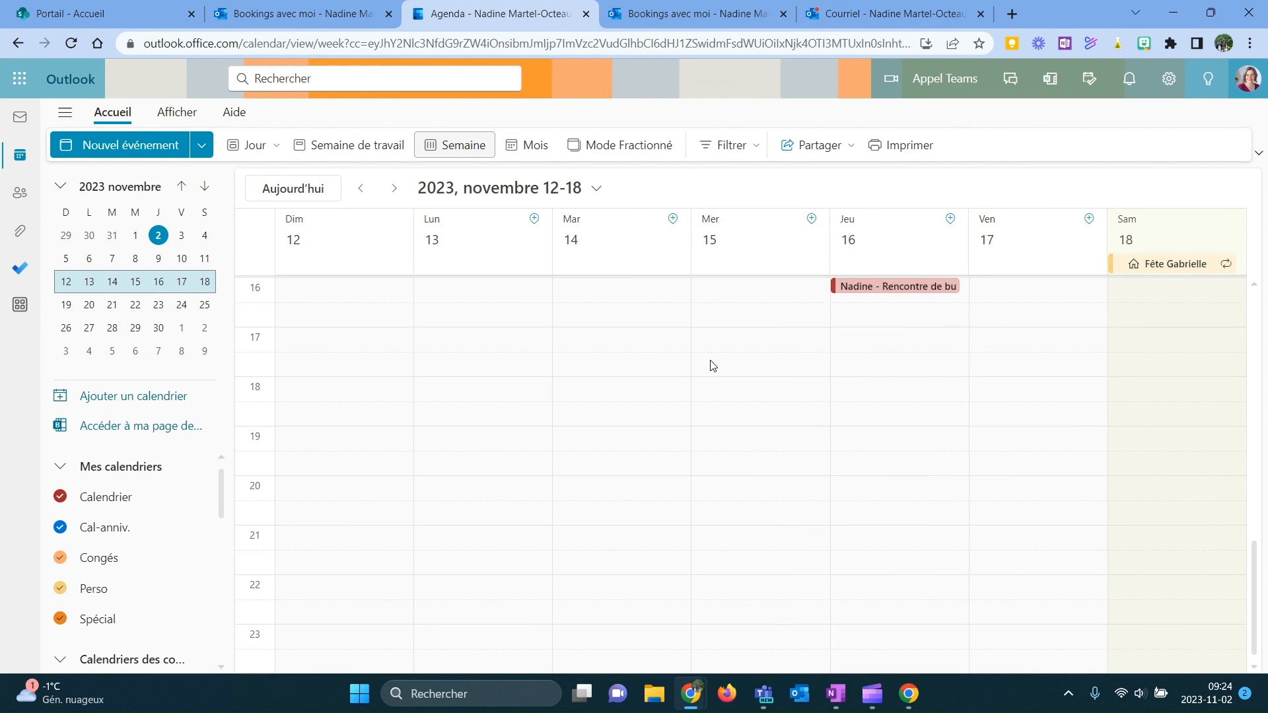
click(923, 288)
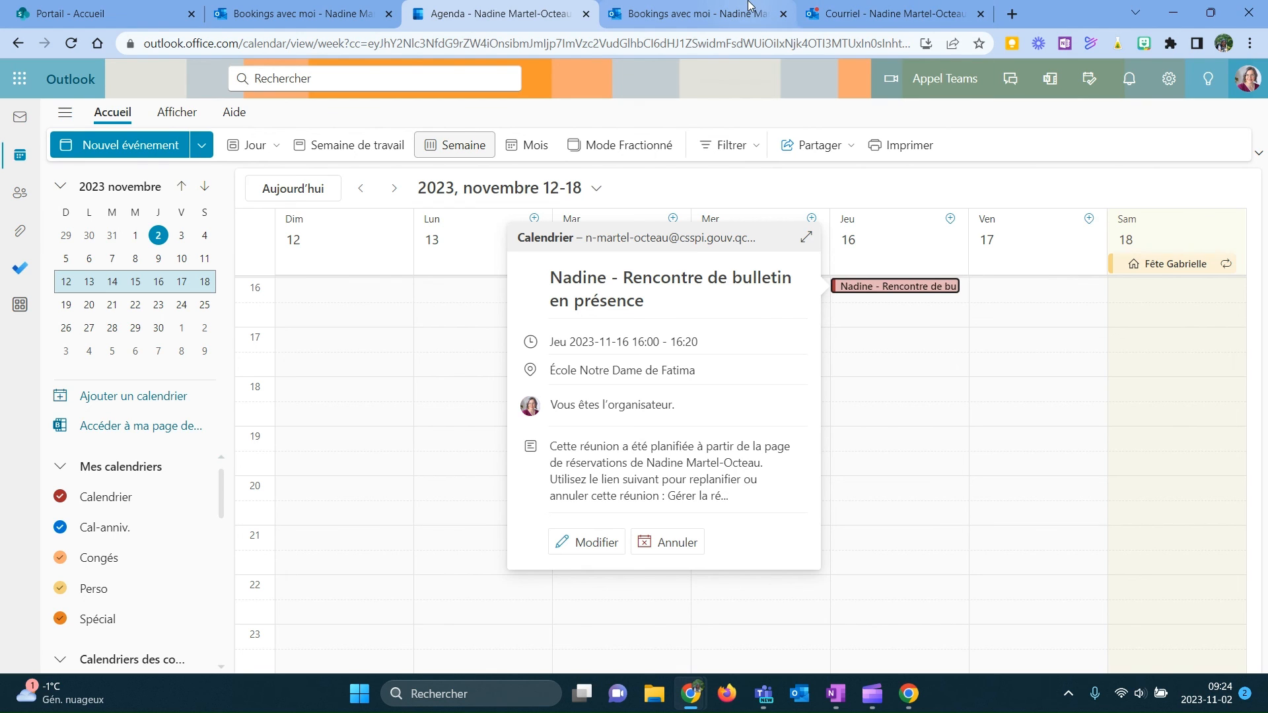
click(848, 8)
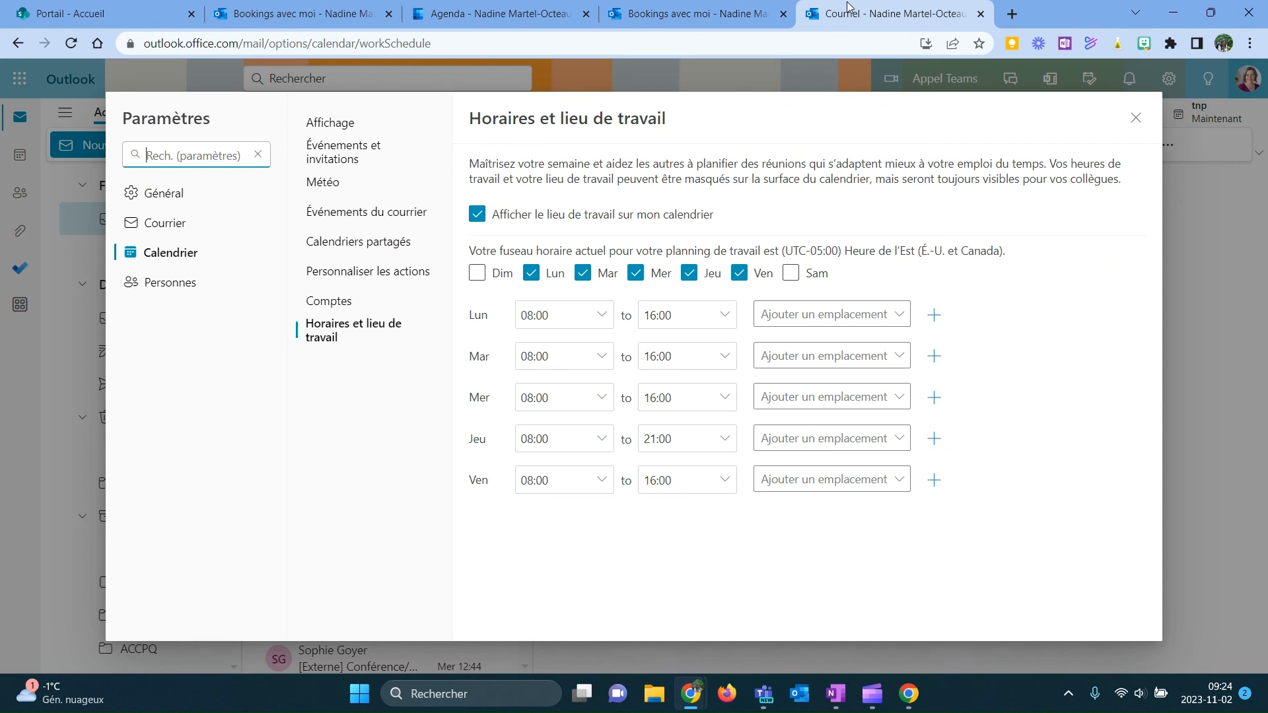
Close the settings, read the 16 November 16:00–16:20 booking notification, and return to Bookings with me.
click(1135, 117)
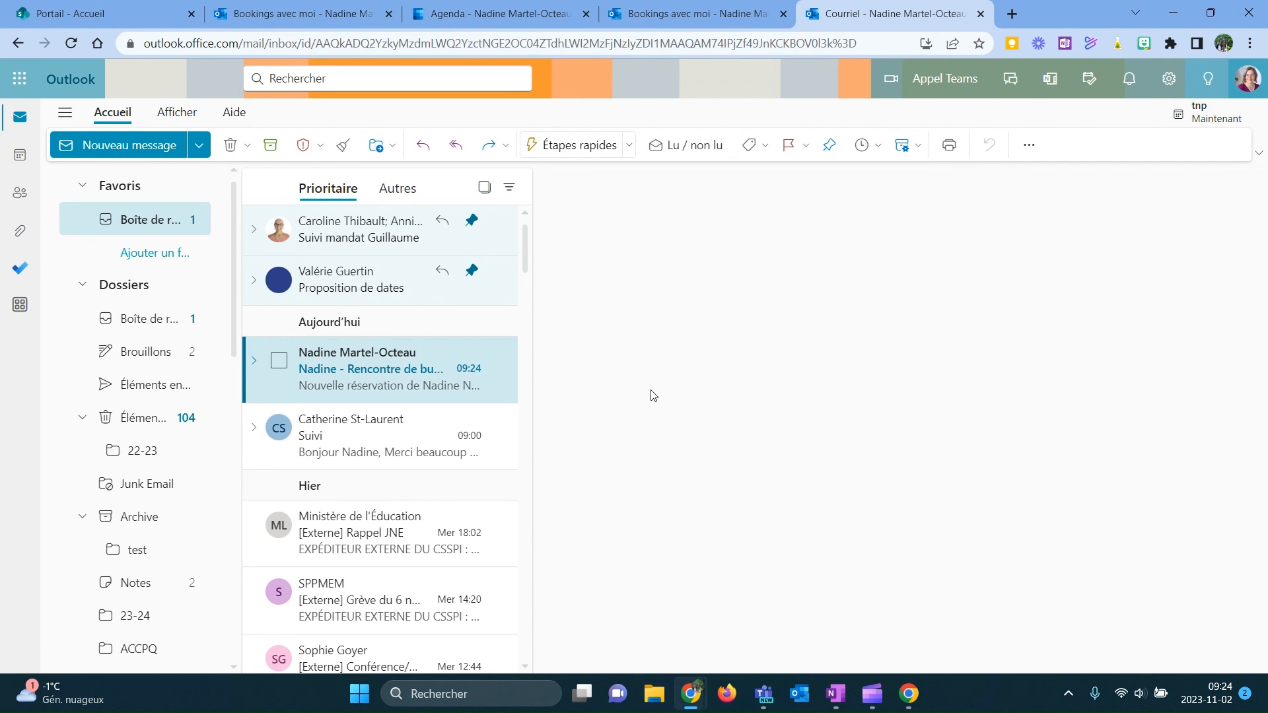
scroll(919, 397, down, 3)
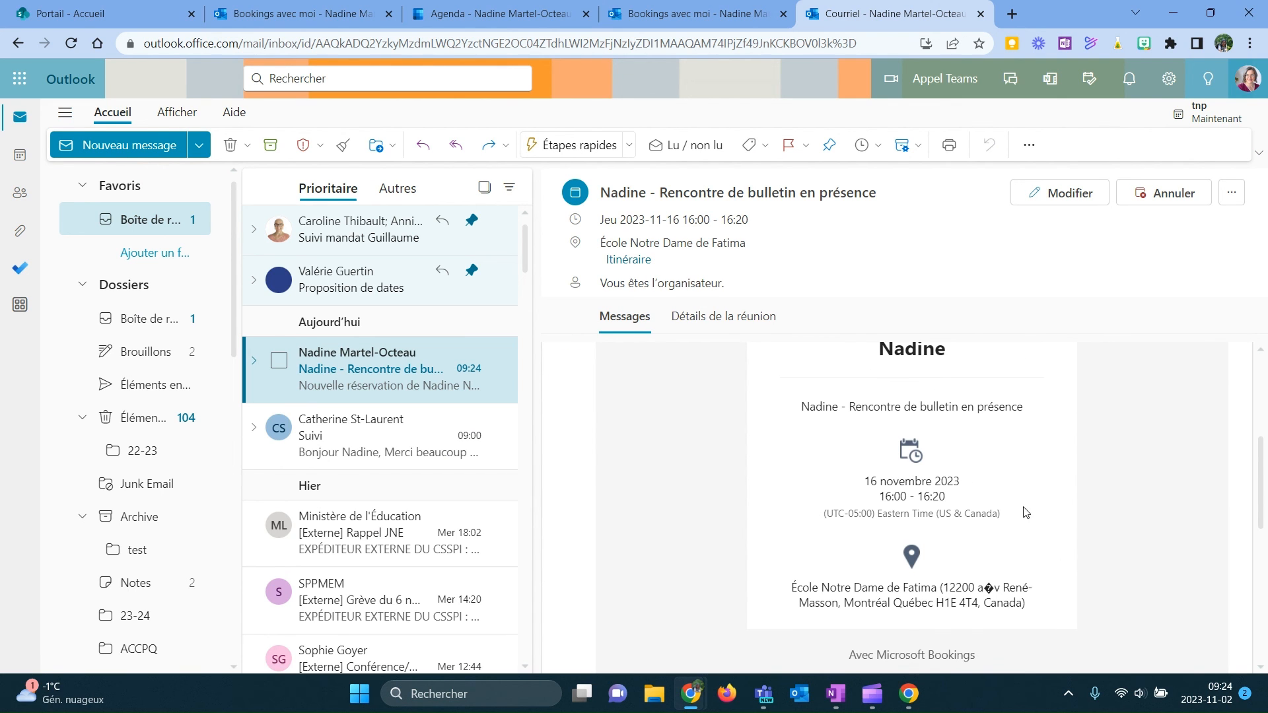
scroll(993, 580, down, 3)
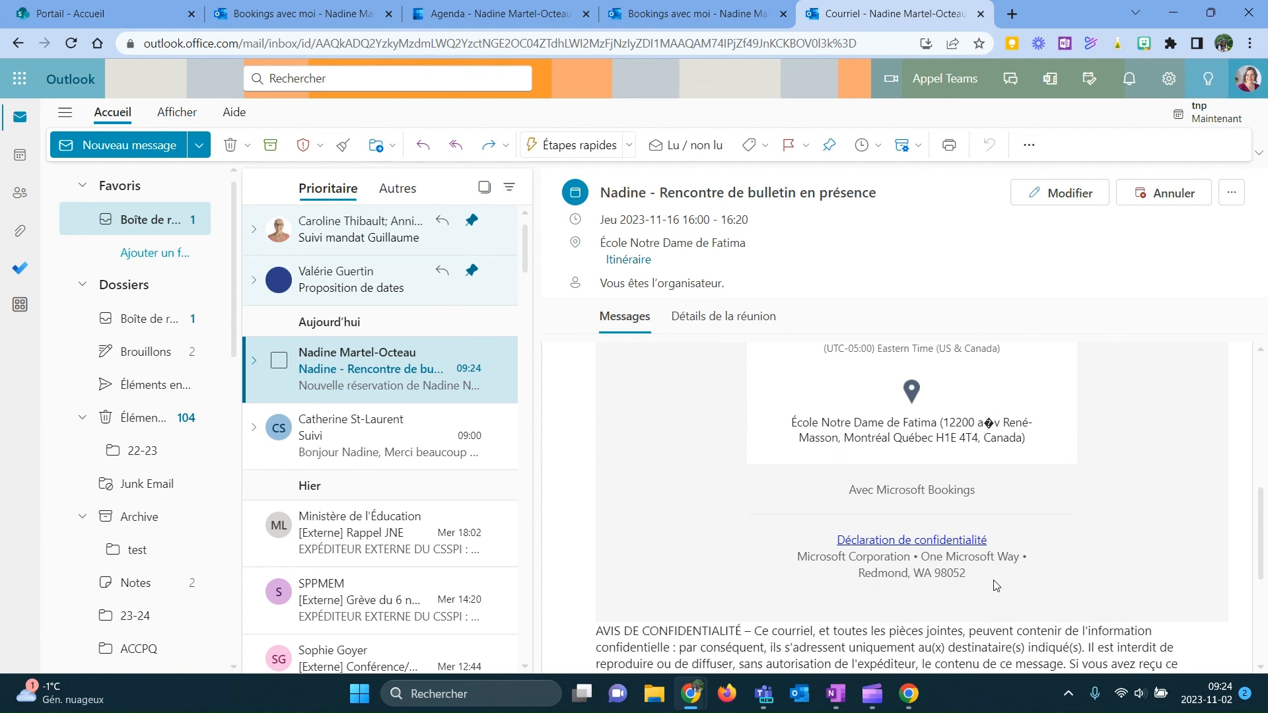
scroll(995, 585, up, 6)
click(297, 13)
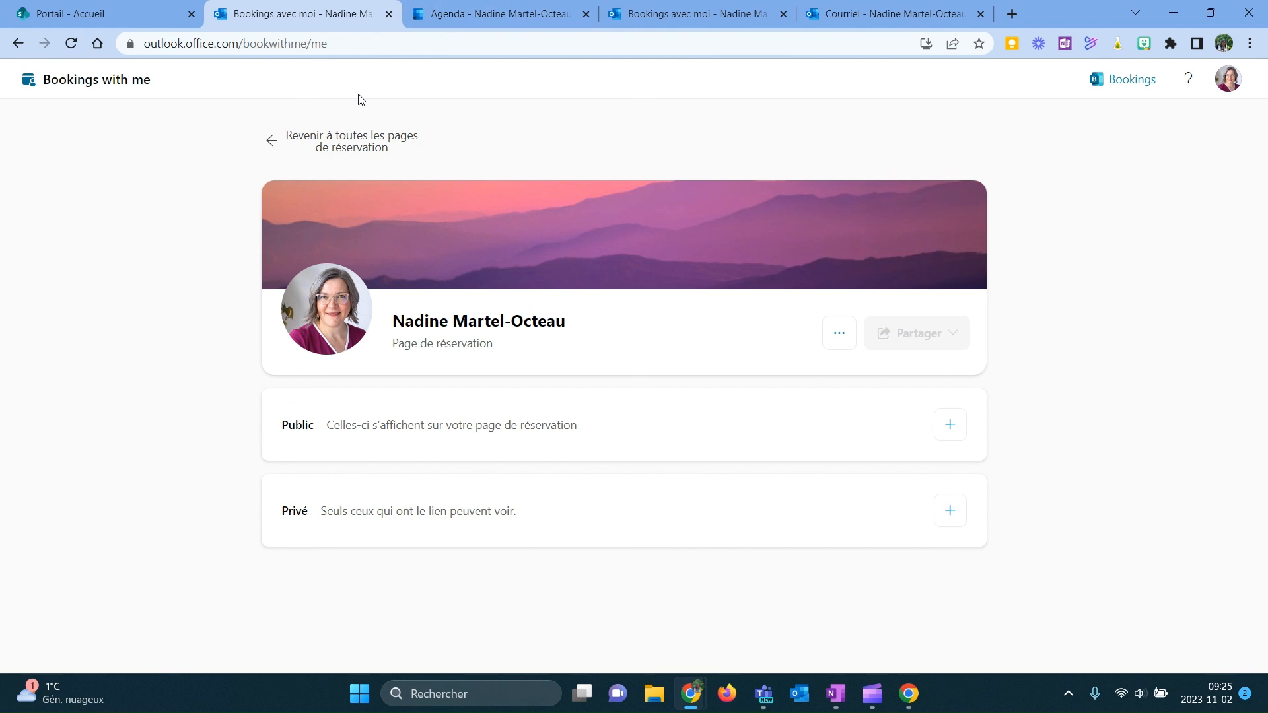